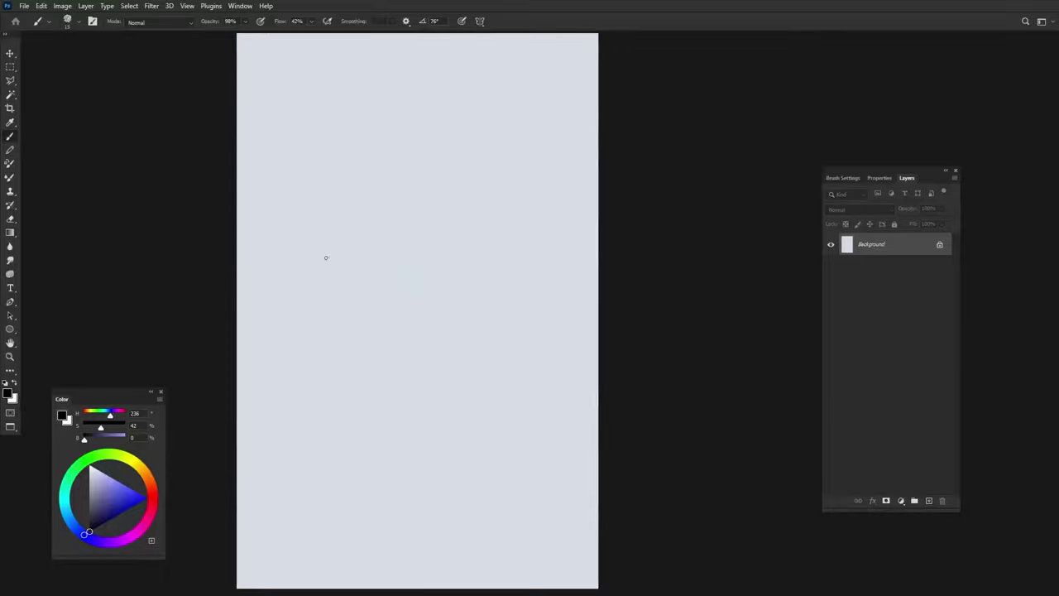
# Step: Sketch the long hair outline and the right contour of the face in dark grey
pyautogui.moveTo(339, 71)
pyautogui.mouseDown()
pyautogui.moveTo(274, 170)
pyautogui.moveTo(406, 41)
pyautogui.moveTo(534, 124)
pyautogui.moveTo(239, 387)
pyautogui.mouseUp()
pyautogui.moveTo(553, 122); pyautogui.dragTo(598, 497)
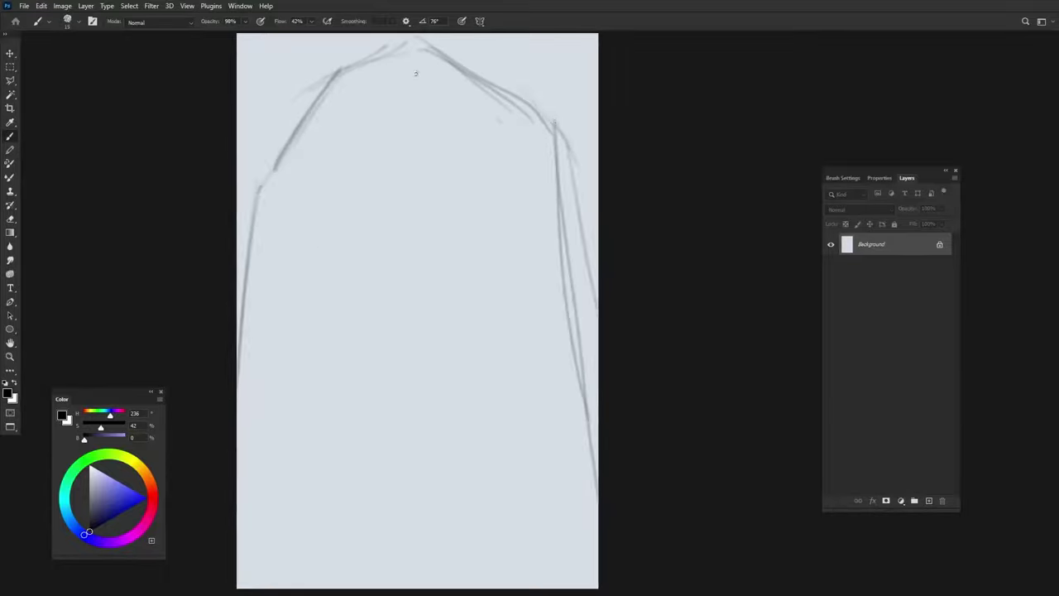
pyautogui.moveTo(392, 77); pyautogui.dragTo(312, 289)
pyautogui.moveTo(334, 74); pyautogui.dragTo(240, 471)
pyautogui.moveTo(405, 79)
pyautogui.mouseDown()
pyautogui.moveTo(538, 198)
pyautogui.moveTo(553, 302)
pyautogui.moveTo(553, 464)
pyautogui.mouseUp()
pyautogui.moveTo(563, 319); pyautogui.dragTo(493, 500)
# Step: Draw the vertical centre guideline and horizontal eye guidelines, and mark the nose position
pyautogui.moveTo(429, 83); pyautogui.dragTo(439, 534)
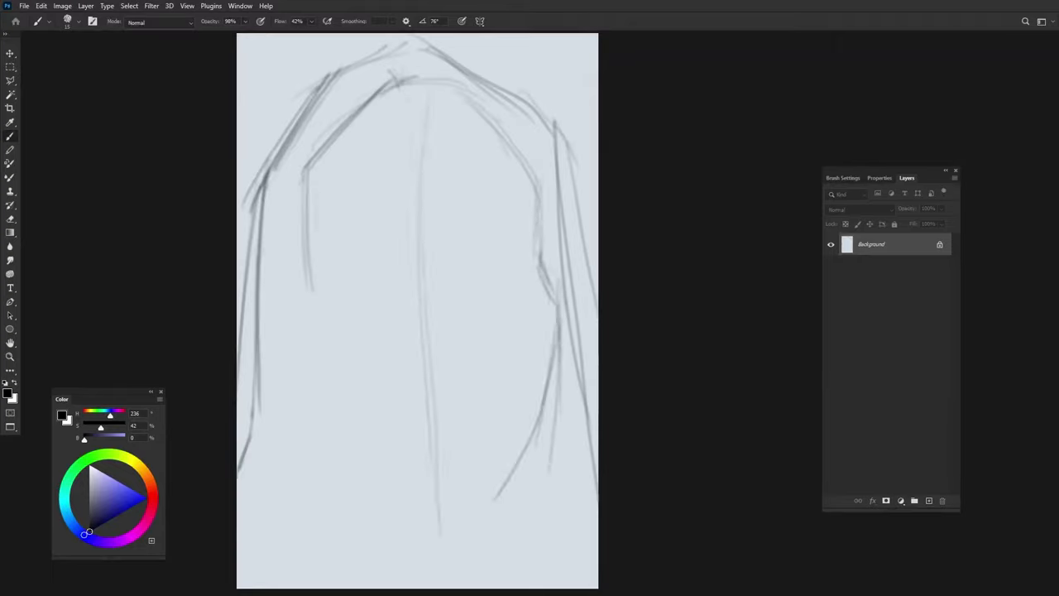
pyautogui.moveTo(286, 273); pyautogui.dragTo(582, 258)
pyautogui.moveTo(398, 297); pyautogui.dragTo(538, 288)
pyautogui.moveTo(398, 349); pyautogui.dragTo(451, 345)
# Step: Sketch the left face contour, the ear, and the jaw and chin curve
pyautogui.moveTo(318, 122)
pyautogui.mouseDown()
pyautogui.moveTo(288, 315)
pyautogui.moveTo(300, 369)
pyautogui.mouseUp()
pyautogui.moveTo(296, 263); pyautogui.dragTo(314, 424)
pyautogui.moveTo(329, 342); pyautogui.dragTo(393, 438)
pyautogui.moveTo(306, 372)
pyautogui.mouseDown()
pyautogui.moveTo(341, 478)
pyautogui.moveTo(447, 512)
pyautogui.moveTo(529, 454)
pyautogui.mouseUp()
pyautogui.moveTo(484, 500); pyautogui.dragTo(566, 322)
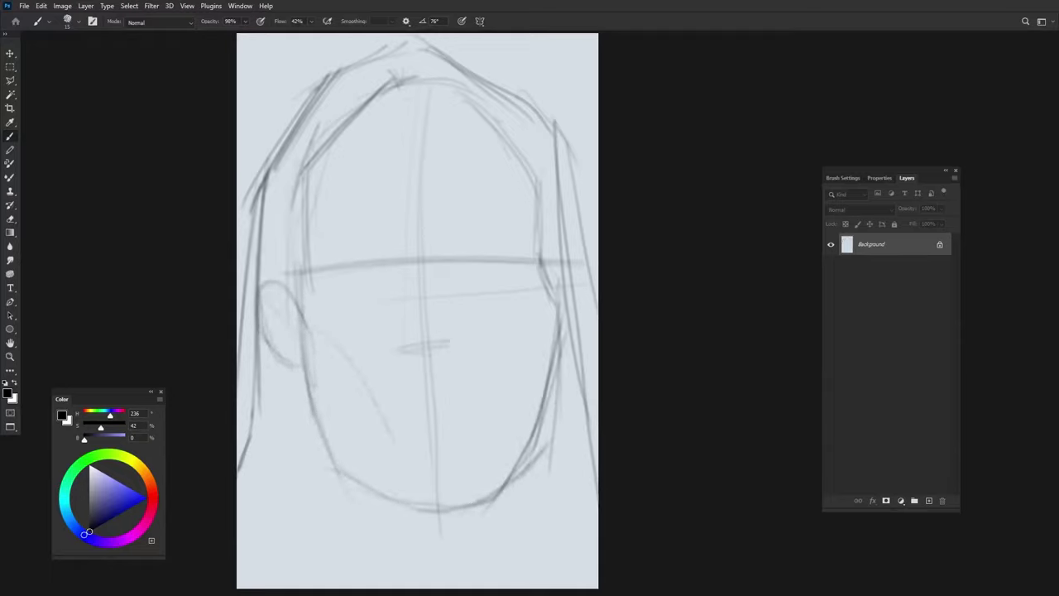
# Step: Sketch rounded eyelid shapes along the eye line and the inner ear shape
pyautogui.moveTo(395, 296); pyautogui.dragTo(427, 264)
pyautogui.moveTo(346, 283); pyautogui.dragTo(382, 280)
pyautogui.moveTo(455, 291)
pyautogui.mouseDown()
pyautogui.moveTo(515, 273)
pyautogui.moveTo(520, 284)
pyautogui.mouseUp()
pyautogui.moveTo(410, 294); pyautogui.dragTo(464, 273)
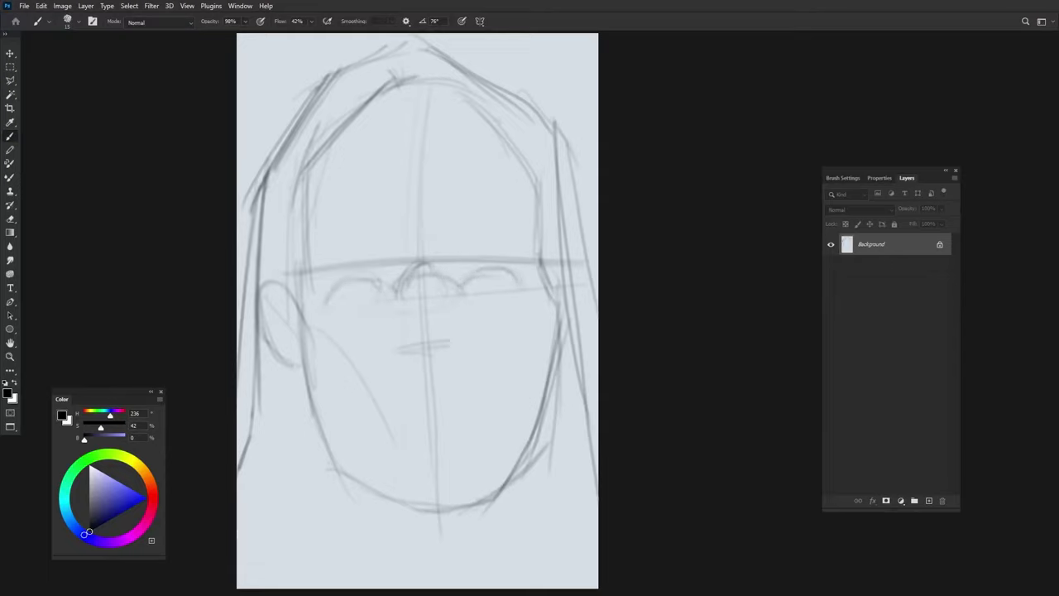
pyautogui.moveTo(327, 303); pyautogui.dragTo(395, 283)
pyautogui.moveTo(464, 295); pyautogui.dragTo(490, 273)
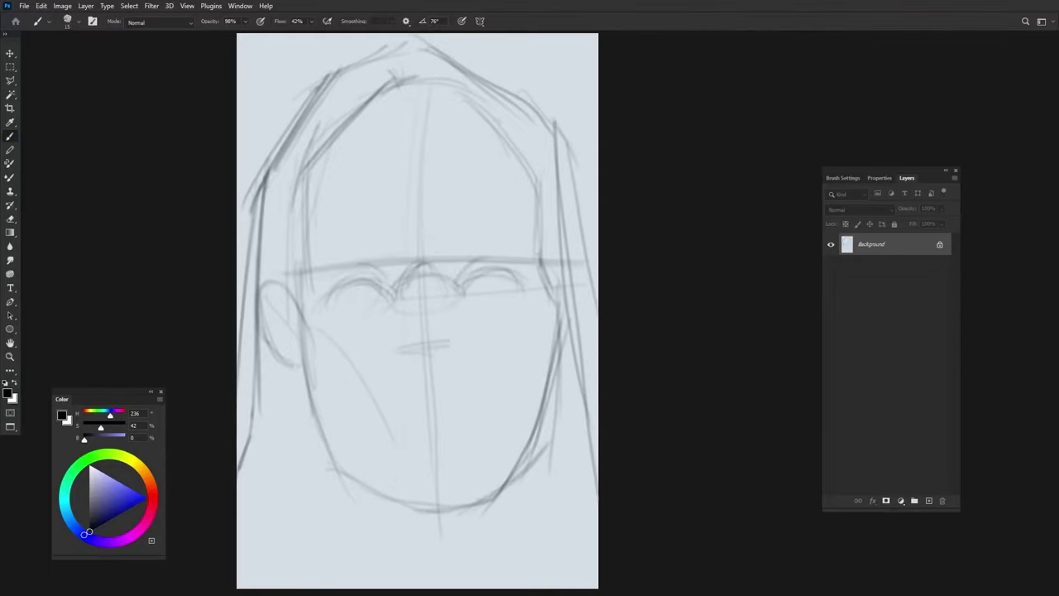
pyautogui.moveTo(341, 300); pyautogui.dragTo(590, 290)
pyautogui.moveTo(270, 327)
pyautogui.mouseDown()
pyautogui.moveTo(290, 314)
pyautogui.moveTo(296, 354)
pyautogui.moveTo(303, 309)
pyautogui.moveTo(268, 361)
pyautogui.moveTo(293, 408)
pyautogui.mouseUp()
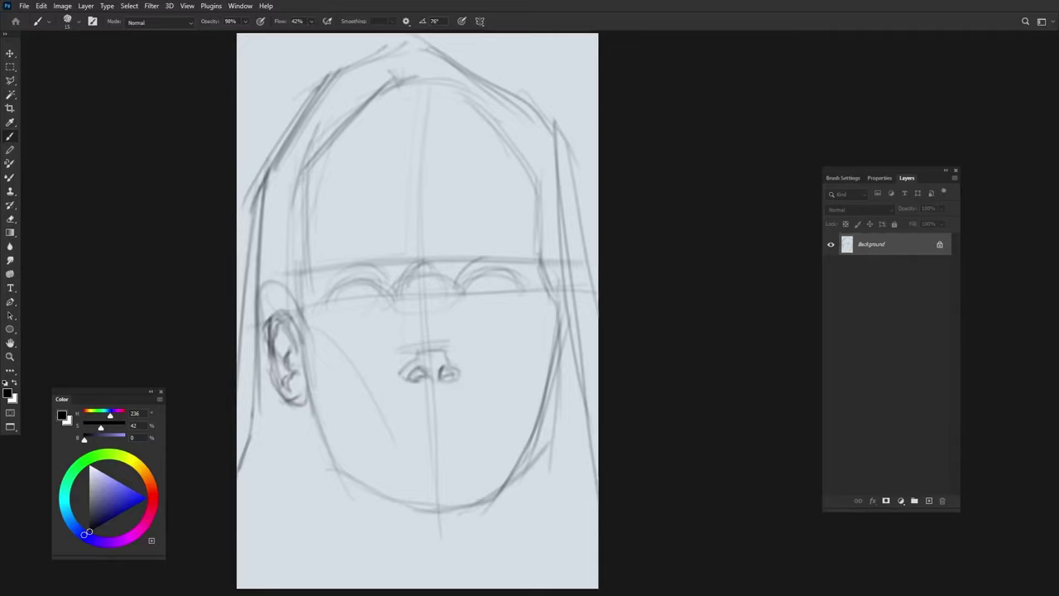
# Step: Darken the eye arcs and sketch eyebrows above both eyes
pyautogui.moveTo(326, 277); pyautogui.dragTo(383, 273)
pyautogui.moveTo(458, 281)
pyautogui.mouseDown()
pyautogui.moveTo(512, 235)
pyautogui.moveTo(538, 246)
pyautogui.mouseUp()
pyautogui.moveTo(466, 253); pyautogui.dragTo(536, 255)
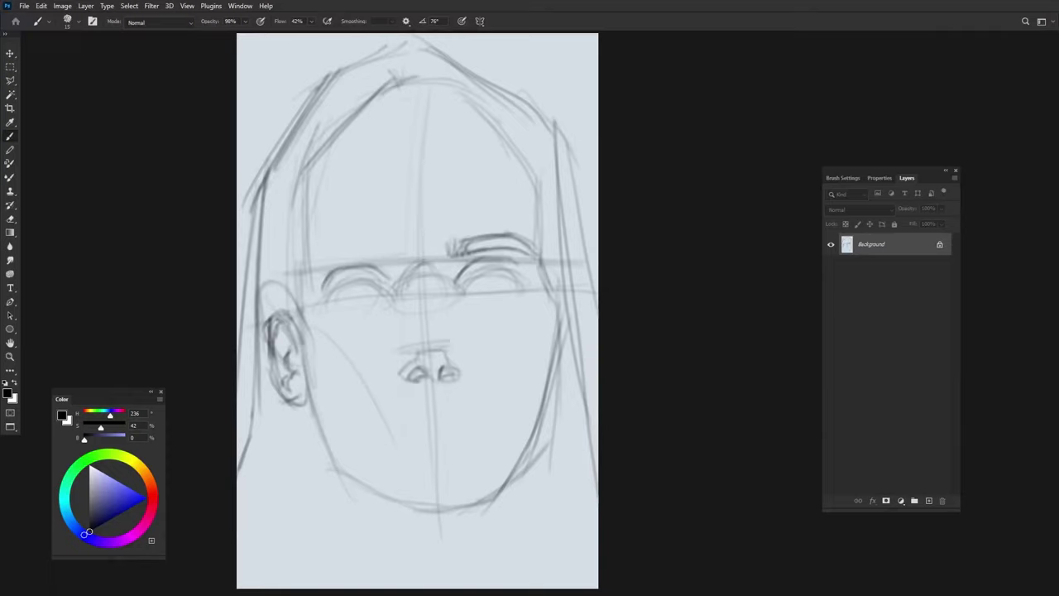
pyautogui.moveTo(308, 284)
pyautogui.mouseDown()
pyautogui.moveTo(368, 256)
pyautogui.moveTo(325, 252)
pyautogui.moveTo(388, 243)
pyautogui.moveTo(384, 258)
pyautogui.moveTo(394, 245)
pyautogui.mouseUp()
pyautogui.moveTo(392, 242); pyautogui.dragTo(394, 264)
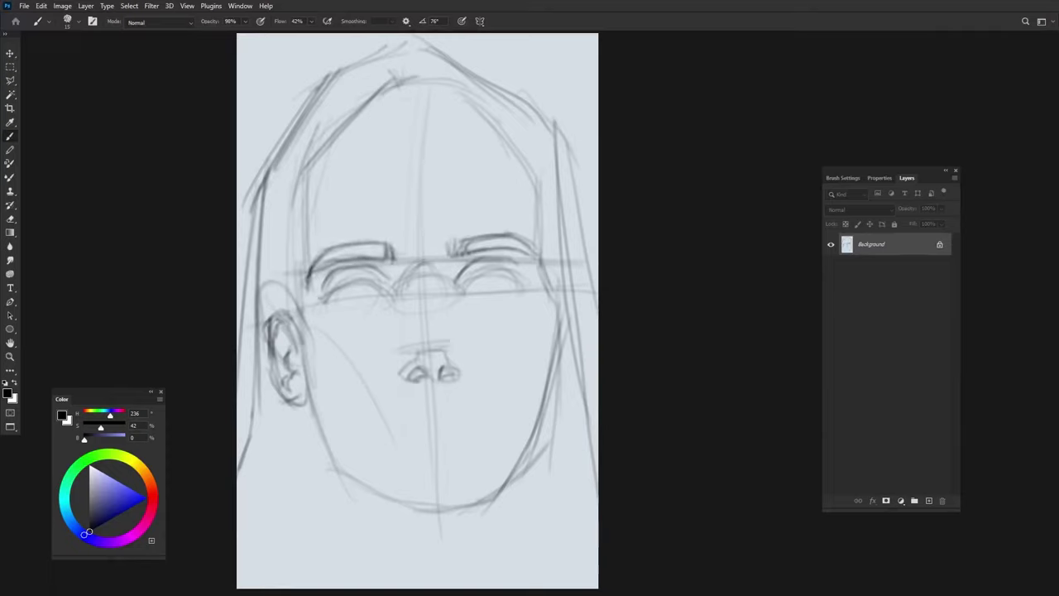
# Step: Darken the upper and lower eyelids of both eyes and sketch the left iris
pyautogui.moveTo(326, 295); pyautogui.dragTo(378, 286)
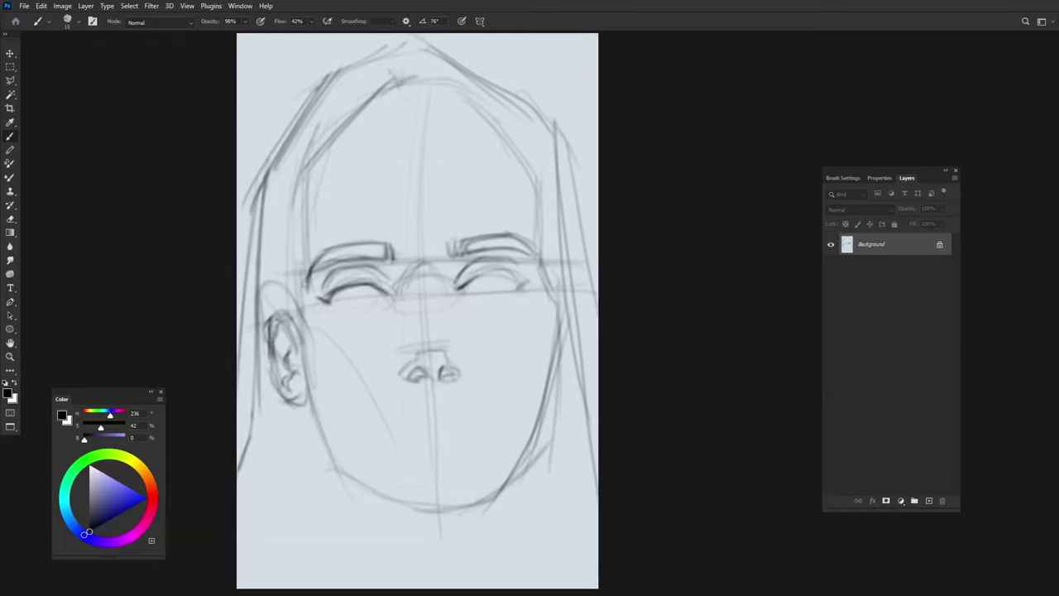
pyautogui.moveTo(472, 281); pyautogui.dragTo(533, 290)
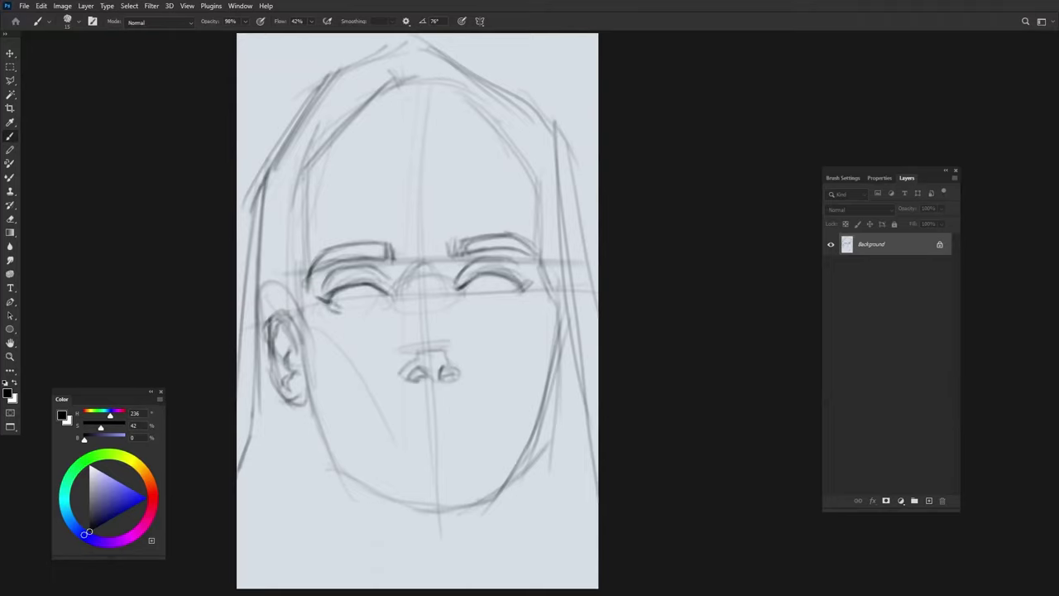
pyautogui.moveTo(335, 301); pyautogui.dragTo(388, 296)
pyautogui.moveTo(465, 298)
pyautogui.mouseDown()
pyautogui.moveTo(521, 293)
pyautogui.moveTo(513, 300)
pyautogui.mouseUp()
pyautogui.moveTo(453, 274); pyautogui.dragTo(459, 290)
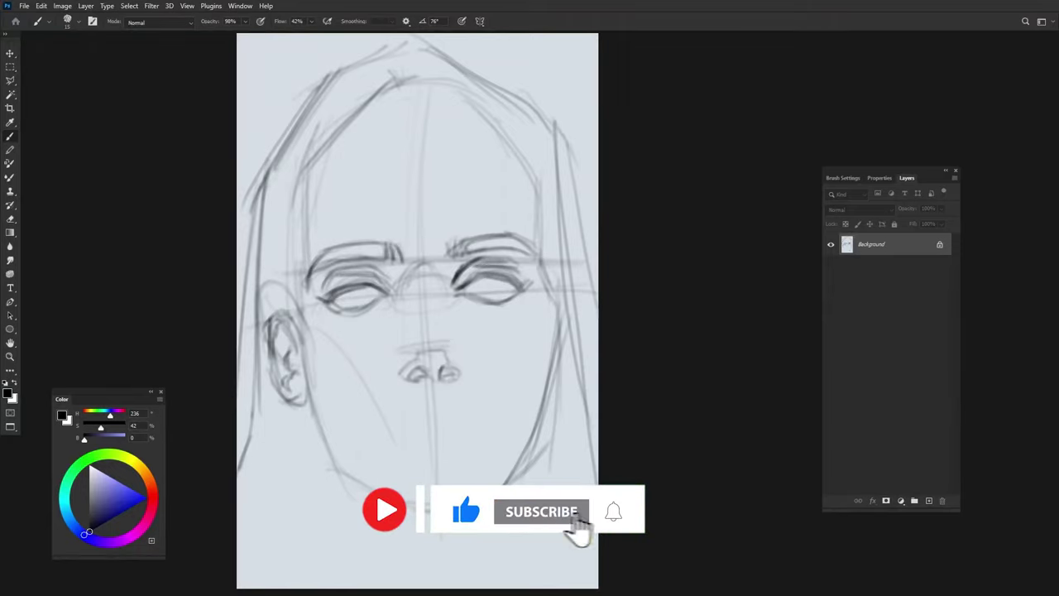
pyautogui.moveTo(340, 296); pyautogui.dragTo(368, 305)
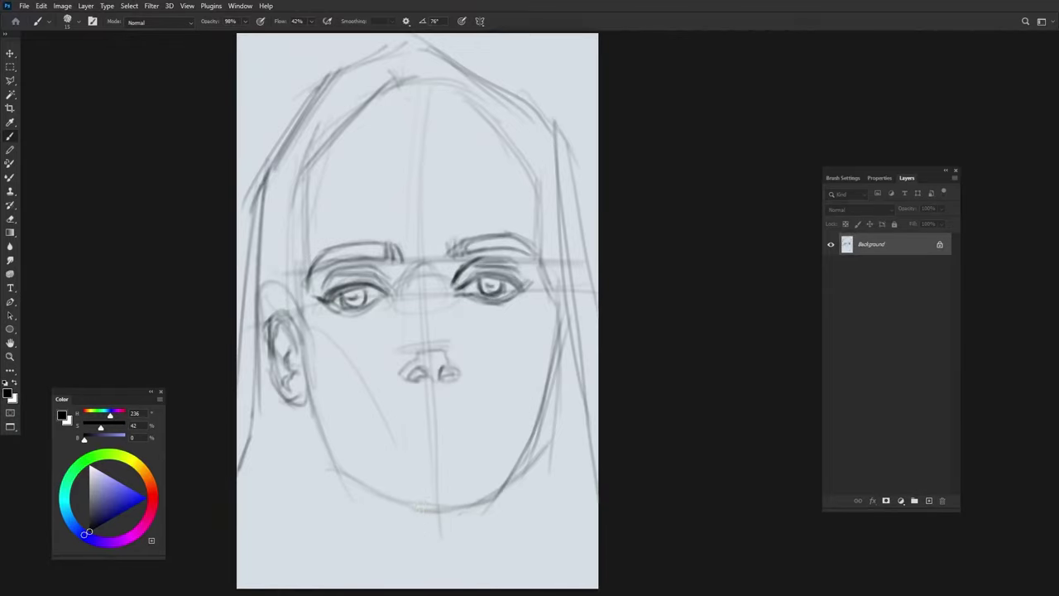
# Step: Add shading strokes around the eyes and an arch above the nose bridge
pyautogui.moveTo(326, 313); pyautogui.dragTo(378, 323)
pyautogui.moveTo(472, 310); pyautogui.dragTo(519, 298)
pyautogui.moveTo(393, 224)
pyautogui.mouseDown()
pyautogui.moveTo(418, 152)
pyautogui.moveTo(463, 239)
pyautogui.mouseUp()
pyautogui.moveTo(320, 190)
pyautogui.mouseDown()
pyautogui.moveTo(422, 128)
pyautogui.moveTo(303, 197)
pyautogui.mouseUp()
# Step: Draw hair strands sweeping down both sides from a centre part
pyautogui.moveTo(434, 116); pyautogui.dragTo(557, 208)
pyautogui.moveTo(422, 104); pyautogui.dragTo(285, 224)
pyautogui.moveTo(367, 136); pyautogui.dragTo(290, 227)
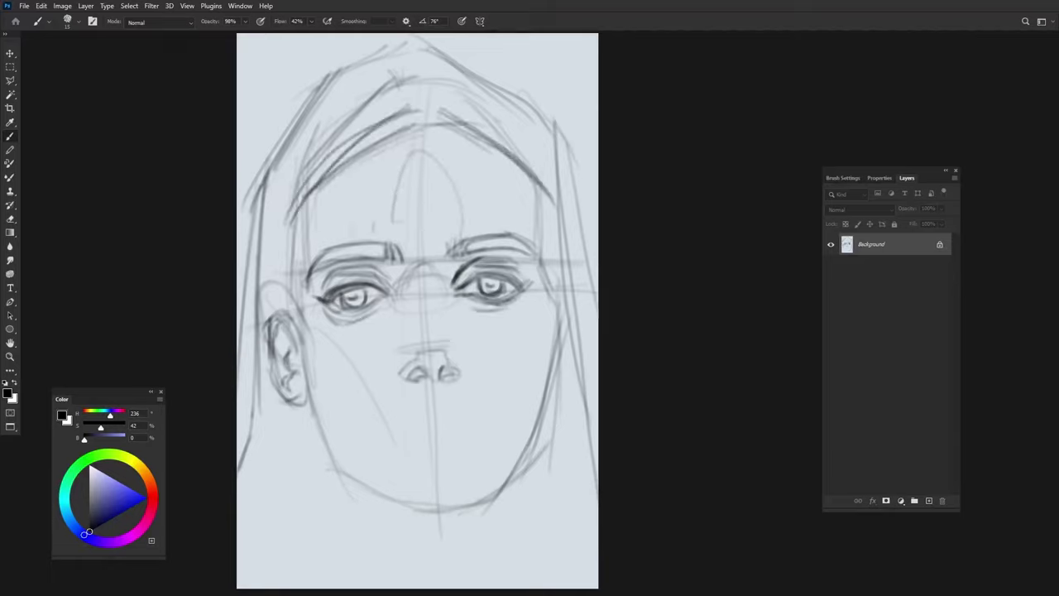
pyautogui.moveTo(414, 77)
pyautogui.mouseDown()
pyautogui.moveTo(420, 124)
pyautogui.moveTo(290, 139)
pyautogui.moveTo(247, 176)
pyautogui.mouseUp()
pyautogui.moveTo(400, 74)
pyautogui.mouseDown()
pyautogui.moveTo(239, 322)
pyautogui.moveTo(427, 68)
pyautogui.moveTo(547, 118)
pyautogui.mouseUp()
pyautogui.moveTo(404, 64); pyautogui.dragTo(598, 169)
pyautogui.moveTo(558, 124); pyautogui.dragTo(598, 210)
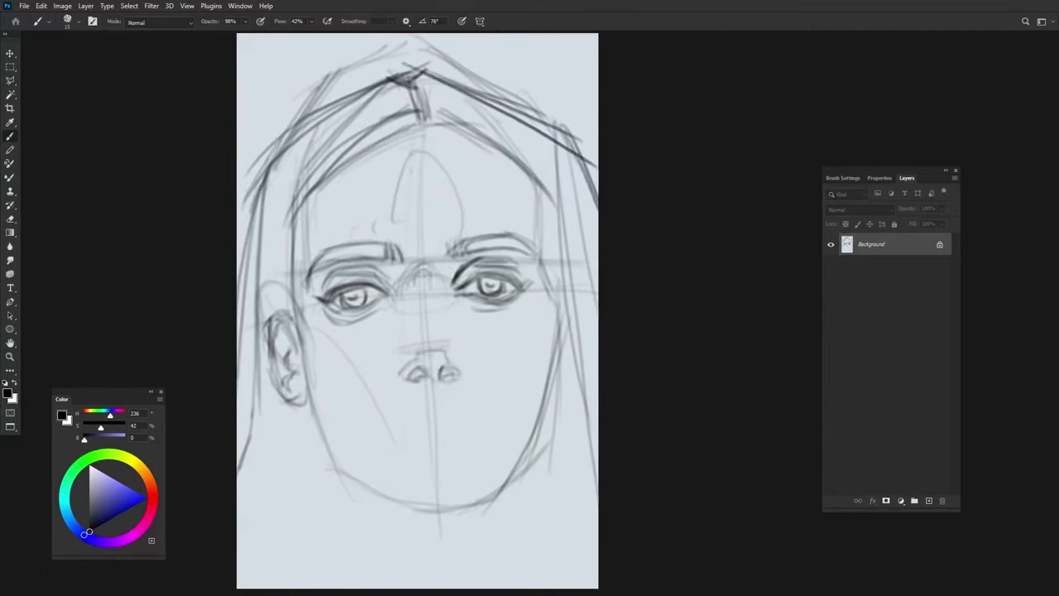
# Step: Outline the nose tip and bridge, and darken the mouth line
pyautogui.moveTo(419, 354); pyautogui.dragTo(442, 346)
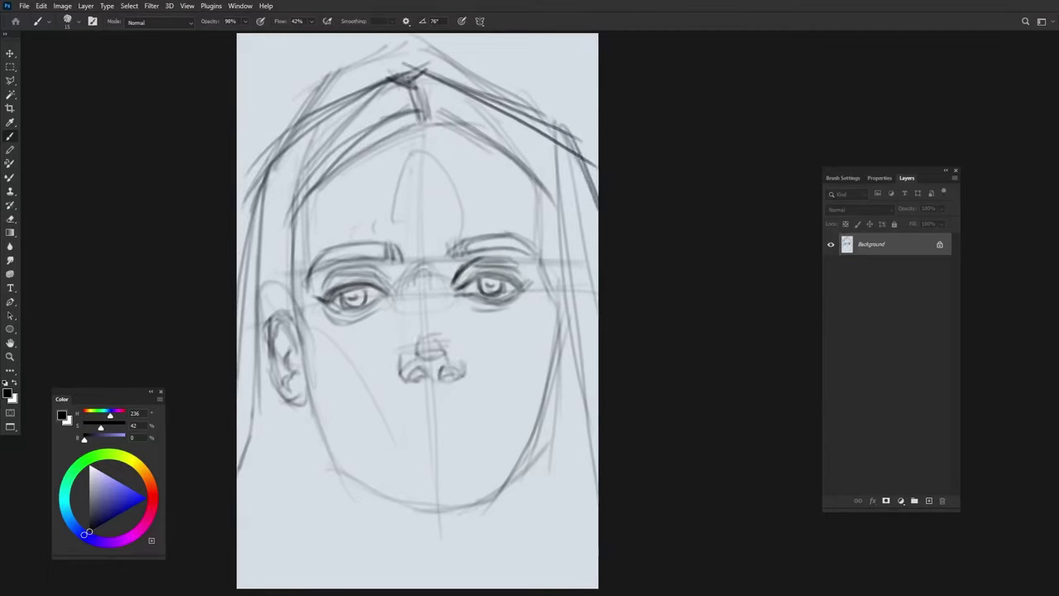
pyautogui.moveTo(402, 289); pyautogui.dragTo(387, 333)
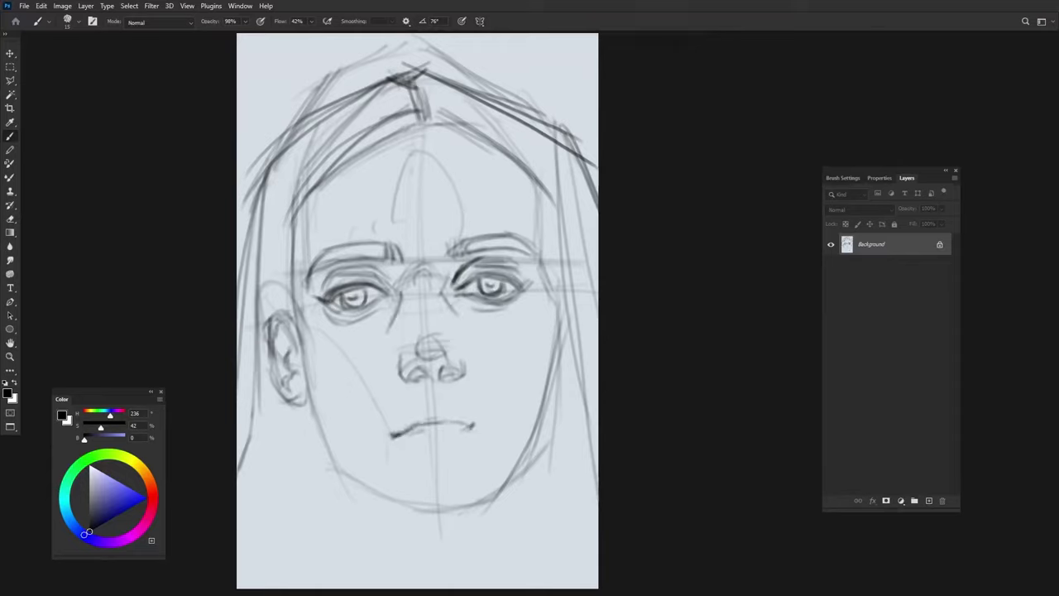
pyautogui.moveTo(413, 429)
pyautogui.mouseDown()
pyautogui.moveTo(462, 424)
pyautogui.moveTo(462, 438)
pyautogui.mouseUp()
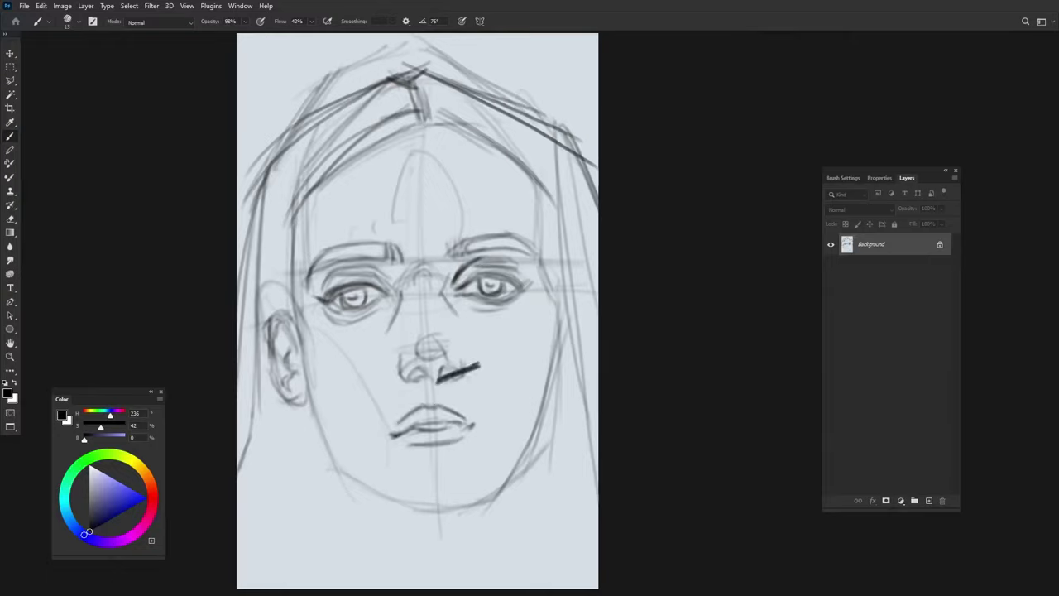
# Step: Paint out the old nose with the canvas colour and redraw nostrils and nose bridge
pyautogui.keyDown('alt'); pyautogui.click(460, 374); pyautogui.keyUp('alt')
pyautogui.moveTo(463, 364)
pyautogui.mouseDown()
pyautogui.moveTo(406, 339)
pyautogui.moveTo(418, 386)
pyautogui.mouseUp()
pyautogui.click(95, 523)
pyautogui.moveTo(442, 376)
pyautogui.mouseDown()
pyautogui.moveTo(451, 381)
pyautogui.moveTo(419, 385)
pyautogui.mouseUp()
pyautogui.keyDown('alt'); pyautogui.click(414, 380); pyautogui.keyUp('alt')
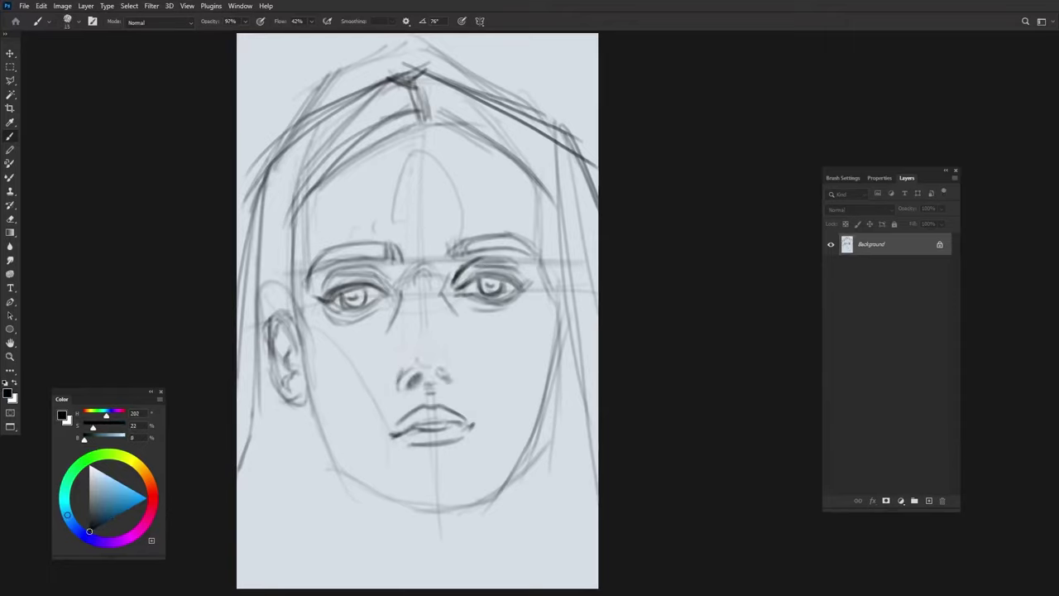
pyautogui.moveTo(407, 292)
pyautogui.mouseDown()
pyautogui.moveTo(417, 345)
pyautogui.moveTo(440, 350)
pyautogui.mouseUp()
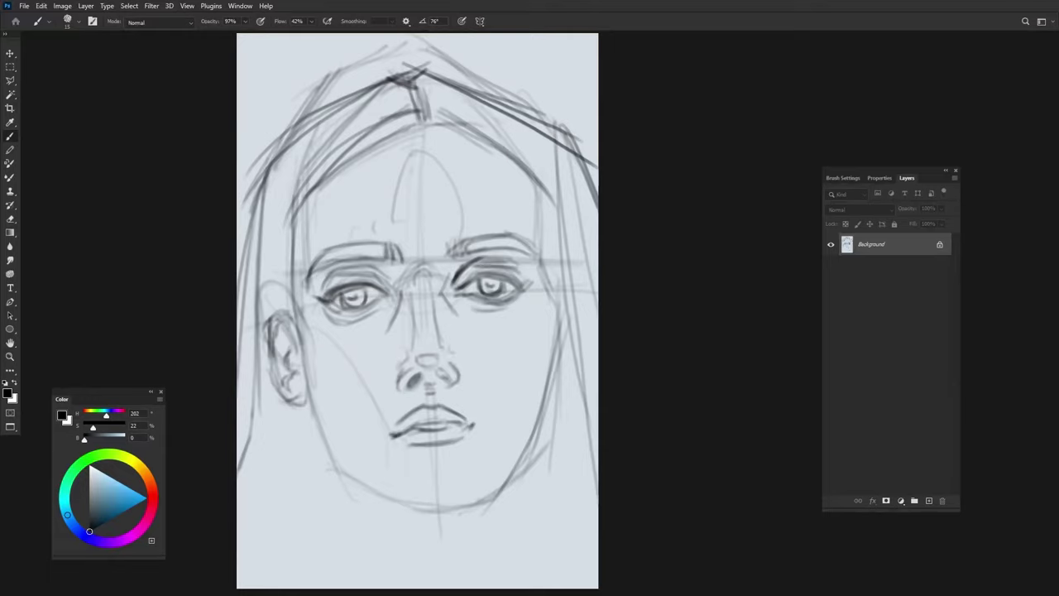
# Step: Darken the upper lip line and mouth corners
pyautogui.moveTo(440, 408); pyautogui.dragTo(478, 429)
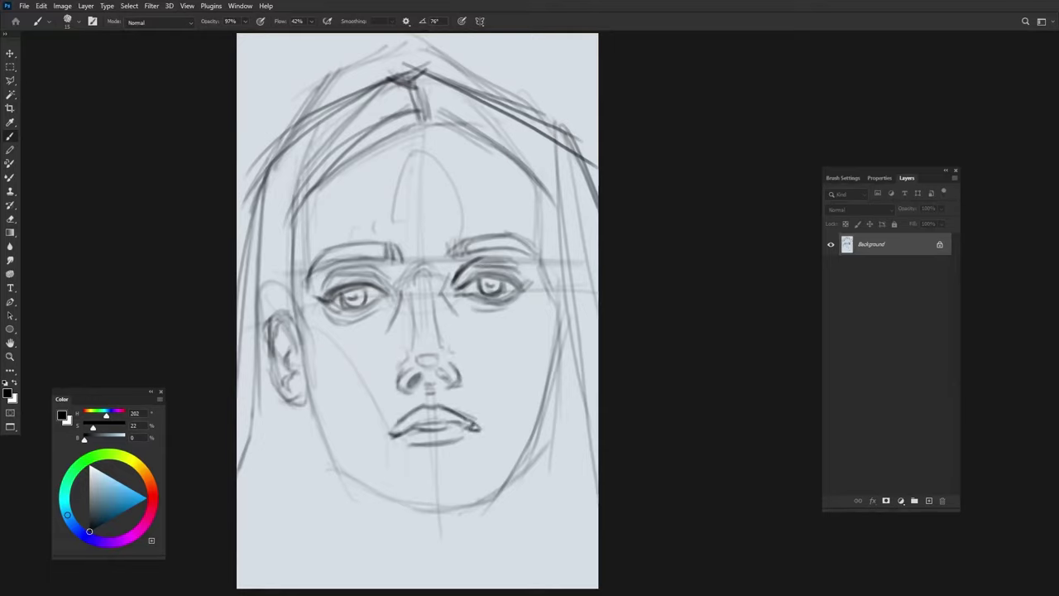
pyautogui.moveTo(389, 430); pyautogui.dragTo(459, 404)
pyautogui.moveTo(445, 404); pyautogui.dragTo(480, 432)
# Step: Draw both sides of the neck, darken the ear, and add a new layer beneath
pyautogui.moveTo(370, 494); pyautogui.dragTo(407, 587)
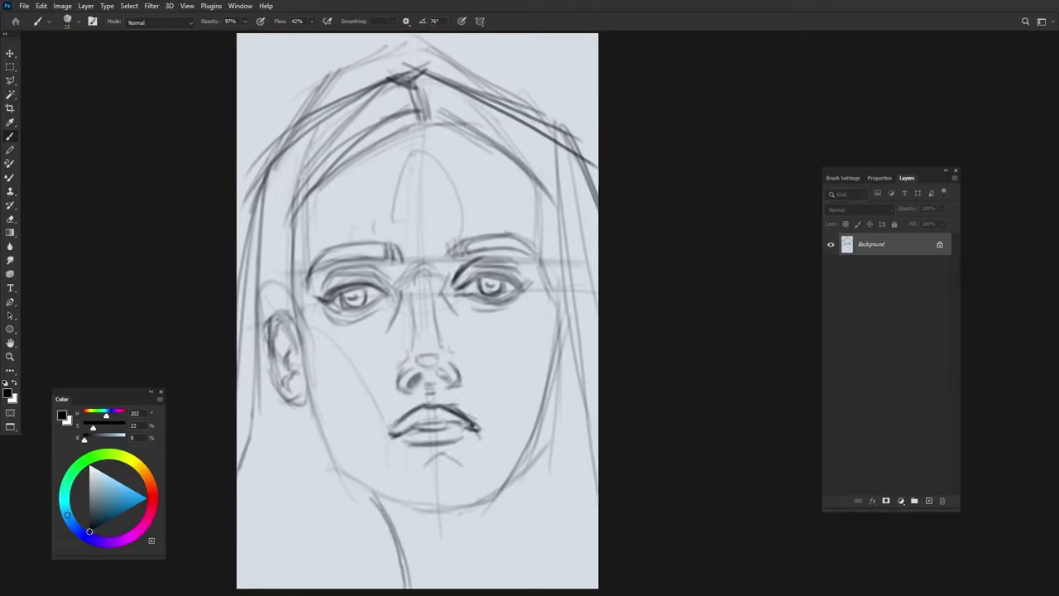
pyautogui.moveTo(497, 501); pyautogui.dragTo(481, 588)
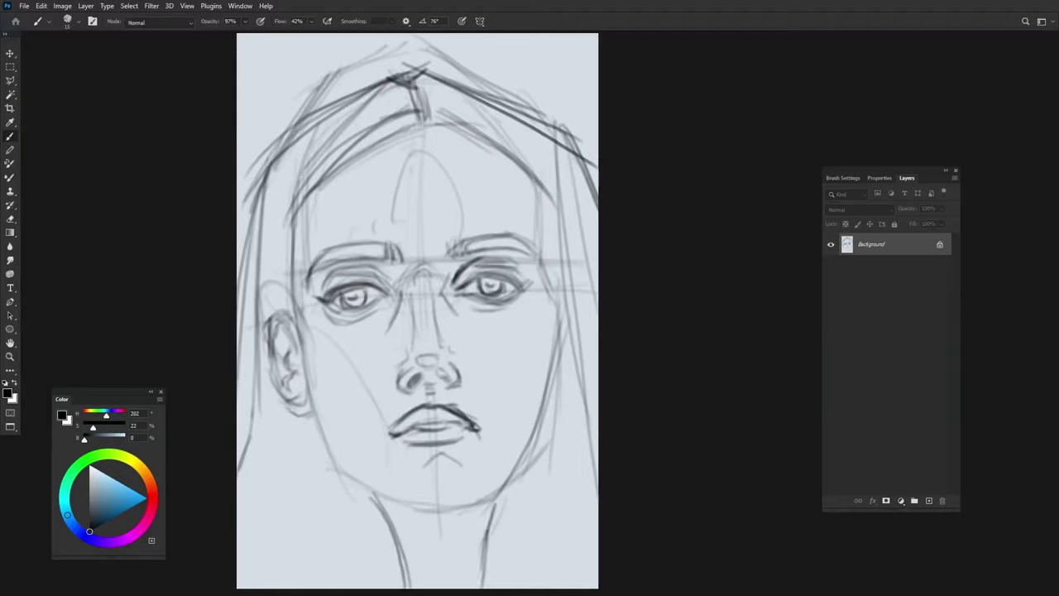
pyautogui.moveTo(268, 336); pyautogui.dragTo(303, 435)
pyautogui.moveTo(275, 318)
pyautogui.mouseDown()
pyautogui.moveTo(318, 414)
pyautogui.moveTo(289, 418)
pyautogui.mouseUp()
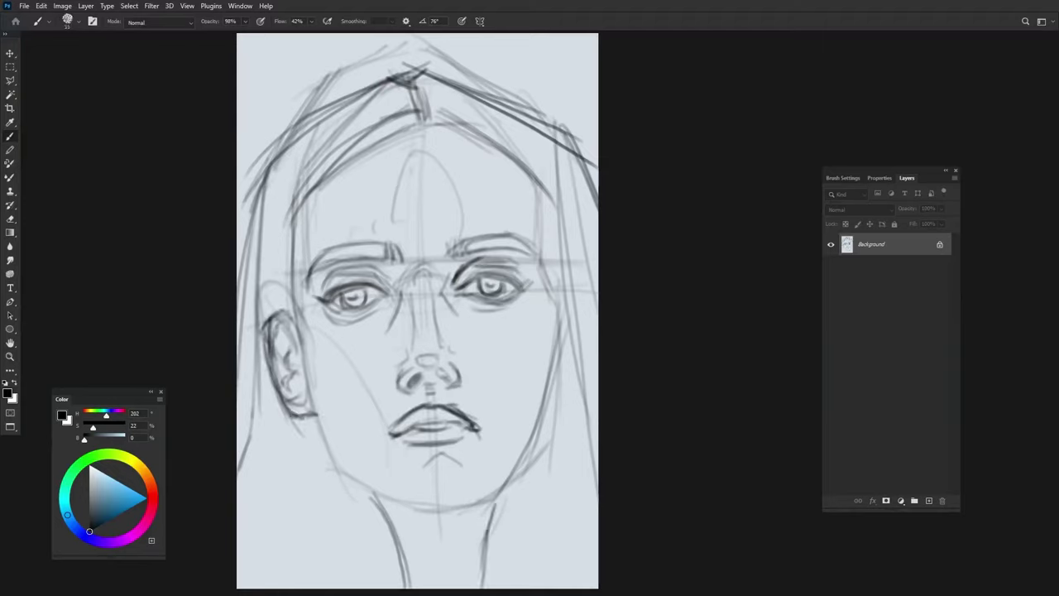
pyautogui.keyDown('ctrl'); pyautogui.click(930, 502); pyautogui.keyUp('ctrl')
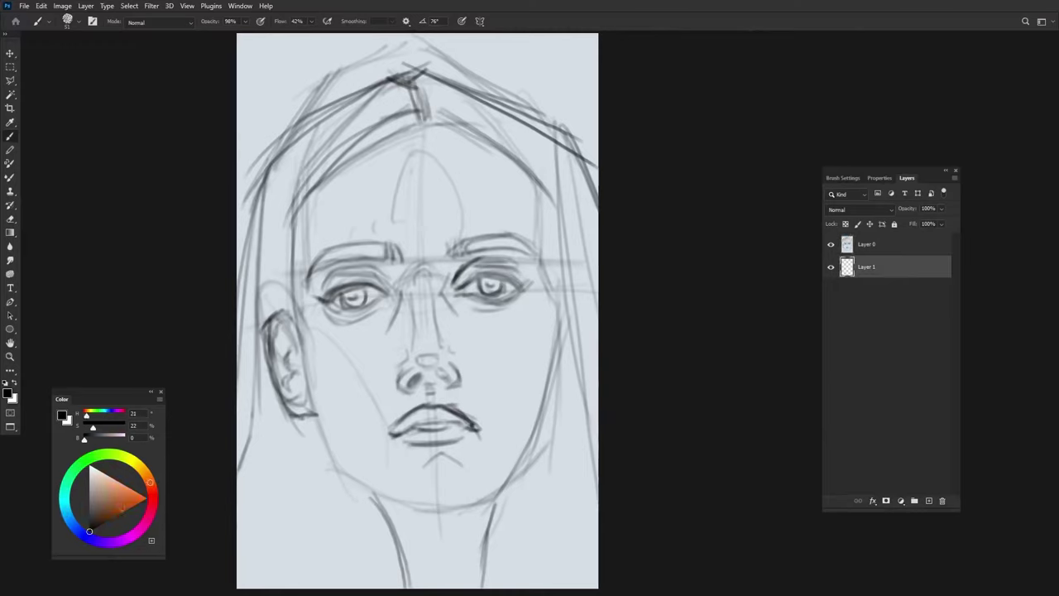
# Step: Fill the bottom layer with orange-brown and block dark brown over the head and hair
pyautogui.moveTo(144, 482)
pyautogui.mouseDown()
pyautogui.moveTo(153, 497)
pyautogui.moveTo(117, 515)
pyautogui.mouseUp()
pyautogui.click(928, 500)
pyautogui.click(133, 493)
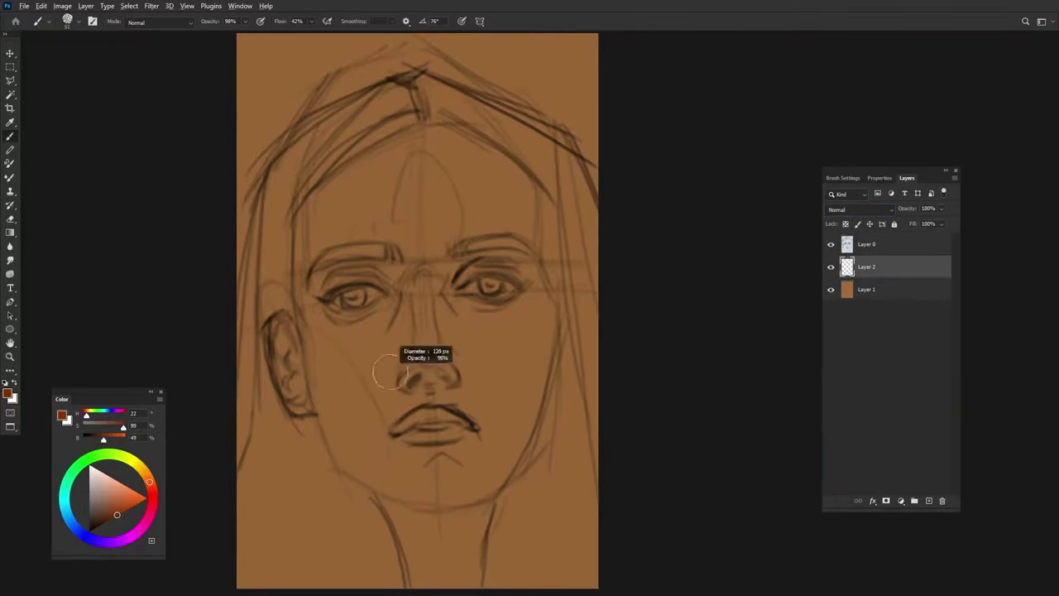
pyautogui.moveTo(389, 157)
pyautogui.mouseDown()
pyautogui.moveTo(430, 489)
pyautogui.moveTo(513, 447)
pyautogui.mouseUp()
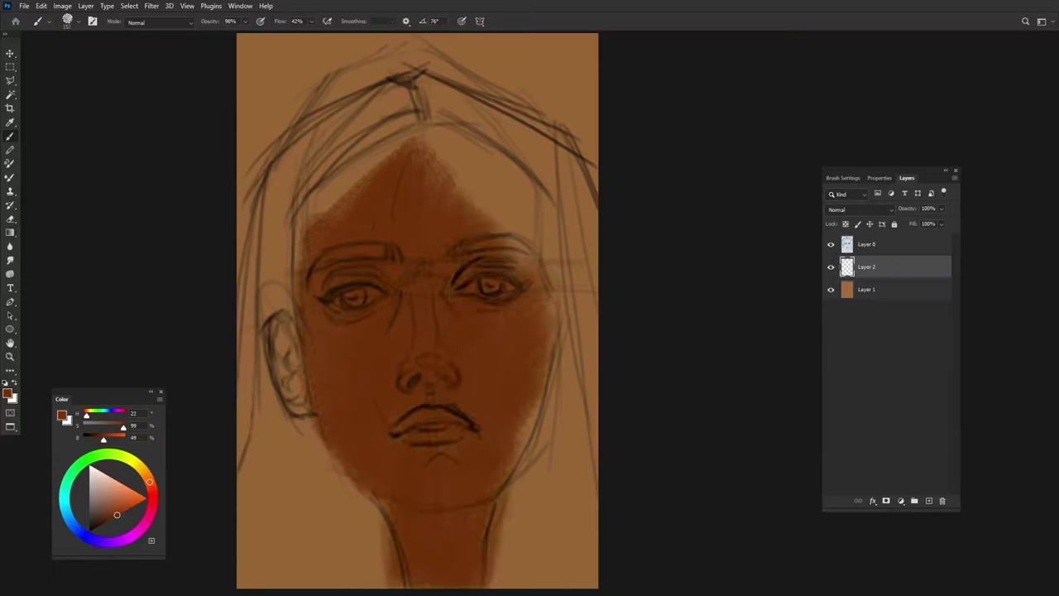
pyautogui.moveTo(514, 265)
pyautogui.mouseDown()
pyautogui.moveTo(347, 133)
pyautogui.moveTo(273, 538)
pyautogui.mouseUp()
pyautogui.moveTo(265, 464)
pyautogui.mouseDown()
pyautogui.moveTo(372, 571)
pyautogui.moveTo(571, 315)
pyautogui.mouseUp()
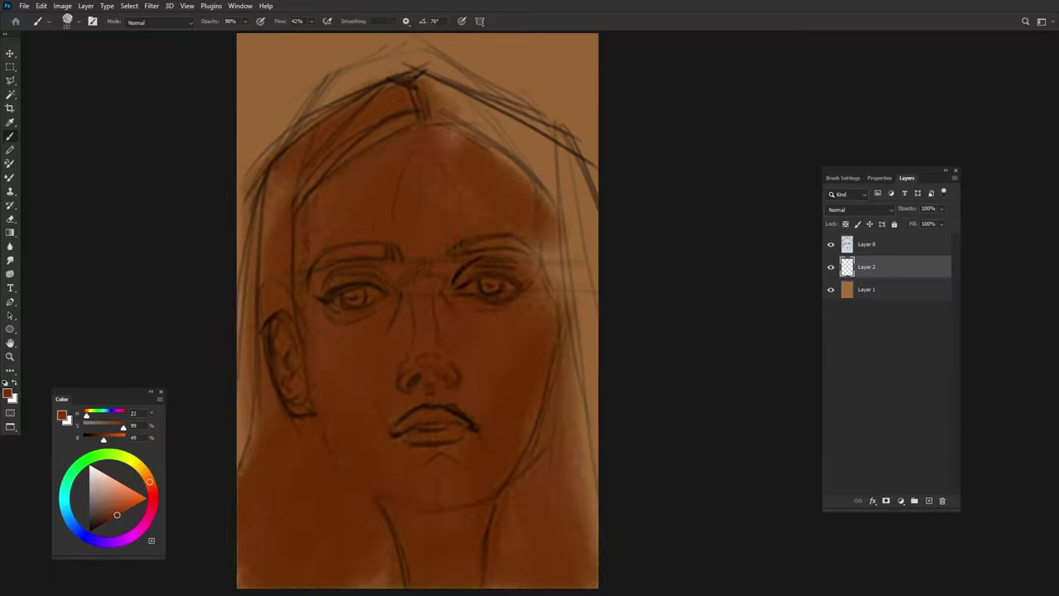
pyautogui.moveTo(580, 538); pyautogui.dragTo(514, 99)
pyautogui.moveTo(580, 207); pyautogui.dragTo(281, 166)
pyautogui.moveTo(265, 215); pyautogui.dragTo(339, 356)
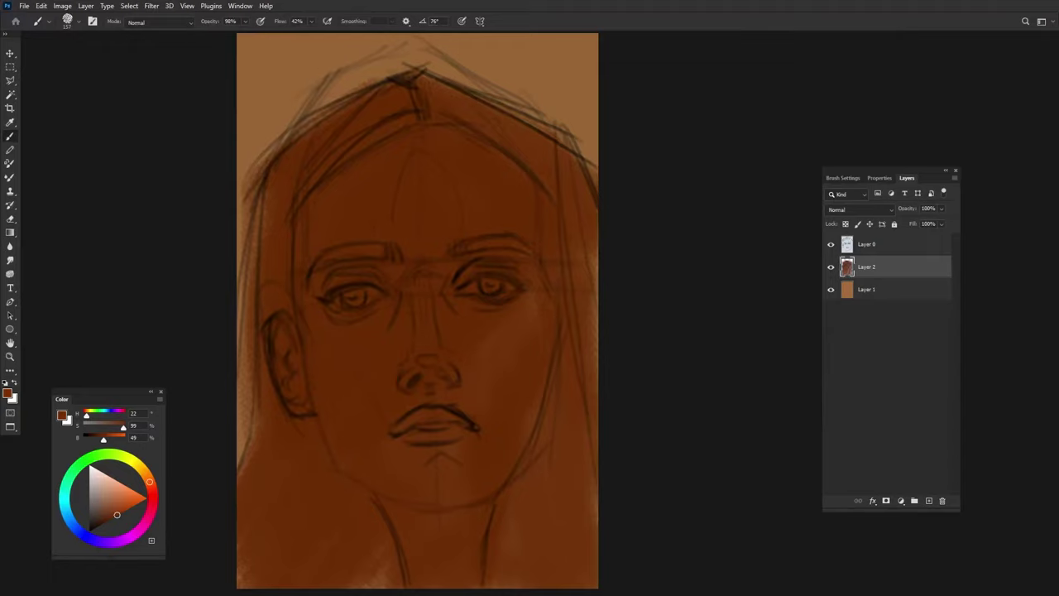
pyautogui.moveTo(584, 256)
pyautogui.mouseDown()
pyautogui.moveTo(538, 480)
pyautogui.moveTo(472, 583)
pyautogui.mouseUp()
pyautogui.moveTo(120, 511)
pyautogui.mouseDown()
pyautogui.moveTo(132, 506)
pyautogui.moveTo(117, 506)
pyautogui.mouseUp()
# Step: Paint light orange and orange-brown skin tones over forehead, cheeks, jaw and chin
pyautogui.moveTo(418, 141)
pyautogui.mouseDown()
pyautogui.moveTo(398, 248)
pyautogui.moveTo(340, 380)
pyautogui.mouseUp()
pyautogui.moveTo(513, 248); pyautogui.dragTo(414, 447)
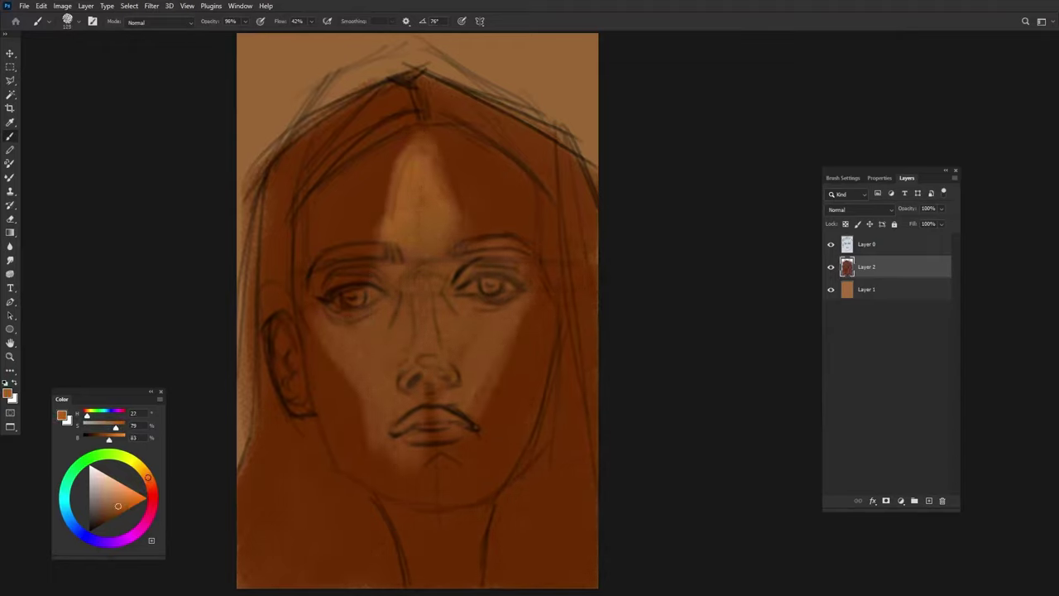
pyautogui.moveTo(547, 282); pyautogui.dragTo(430, 488)
pyautogui.moveTo(315, 347); pyautogui.dragTo(439, 496)
pyautogui.moveTo(315, 174); pyautogui.dragTo(380, 282)
pyautogui.moveTo(447, 140); pyautogui.dragTo(530, 240)
pyautogui.moveTo(480, 149); pyautogui.dragTo(554, 224)
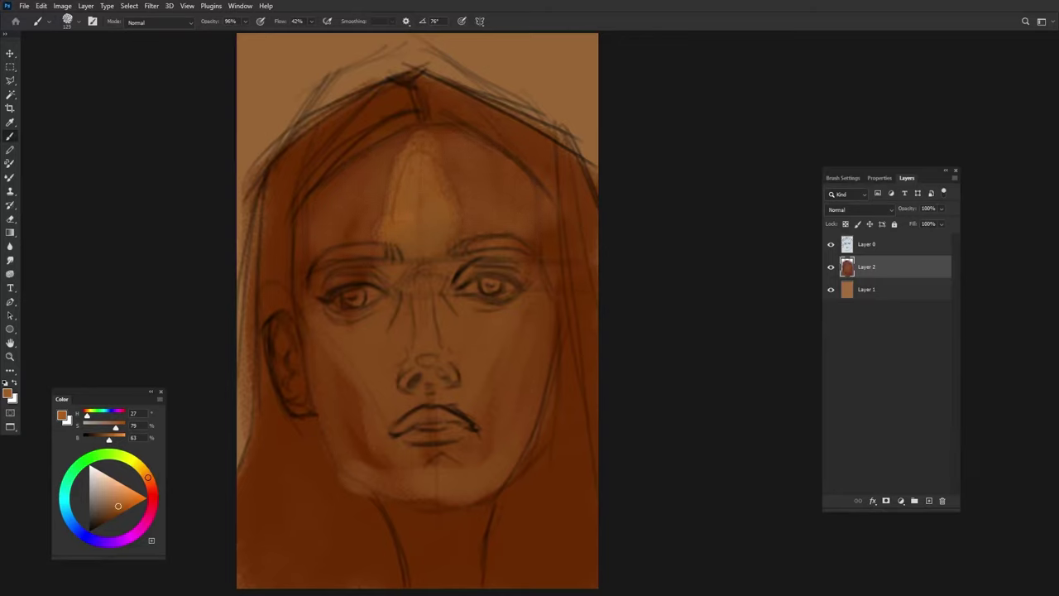
# Step: Paint red on the nose tip and lips, and reddish blush on eyelids, cheeks and jaw
pyautogui.moveTo(147, 477); pyautogui.dragTo(152, 489)
pyautogui.moveTo(406, 376); pyautogui.dragTo(447, 356)
pyautogui.moveTo(394, 426); pyautogui.dragTo(472, 422)
pyautogui.moveTo(124, 505); pyautogui.dragTo(119, 514)
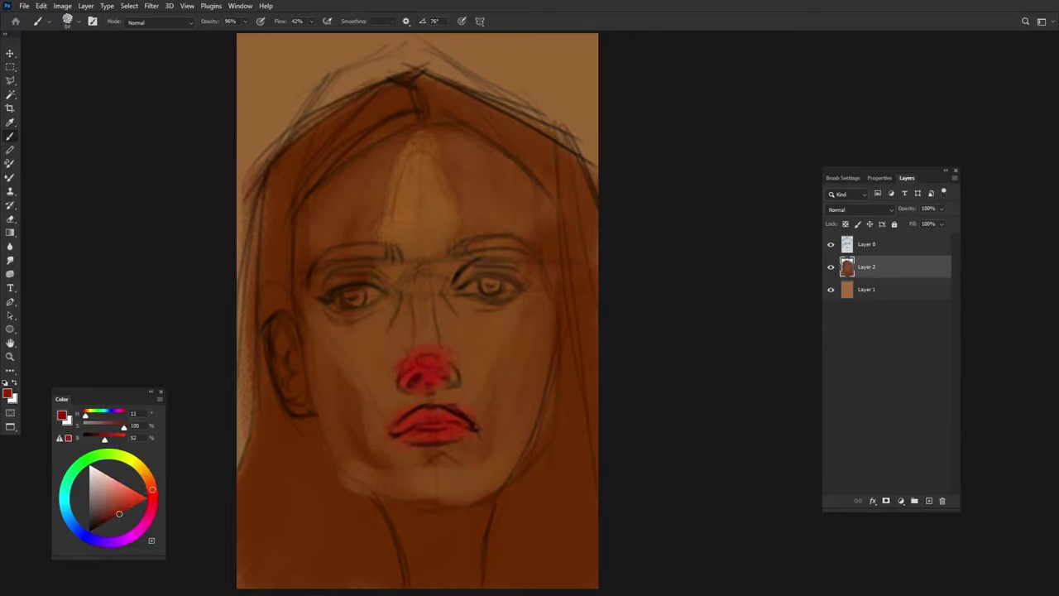
pyautogui.moveTo(323, 277); pyautogui.dragTo(401, 286)
pyautogui.moveTo(443, 281)
pyautogui.mouseDown()
pyautogui.moveTo(526, 261)
pyautogui.moveTo(538, 314)
pyautogui.moveTo(472, 496)
pyautogui.mouseUp()
pyautogui.moveTo(356, 455)
pyautogui.mouseDown()
pyautogui.moveTo(368, 496)
pyautogui.moveTo(501, 467)
pyautogui.mouseUp()
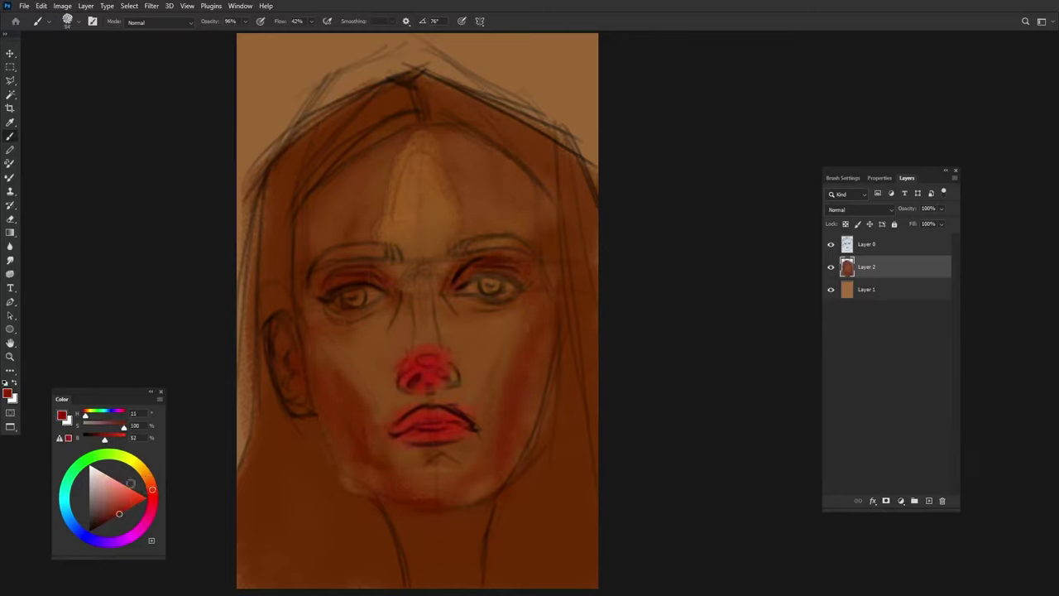
# Step: Paint a pale highlight down the forehead and add a new empty layer
pyautogui.click(130, 483)
pyautogui.moveTo(414, 153); pyautogui.dragTo(412, 240)
pyautogui.click(929, 501)
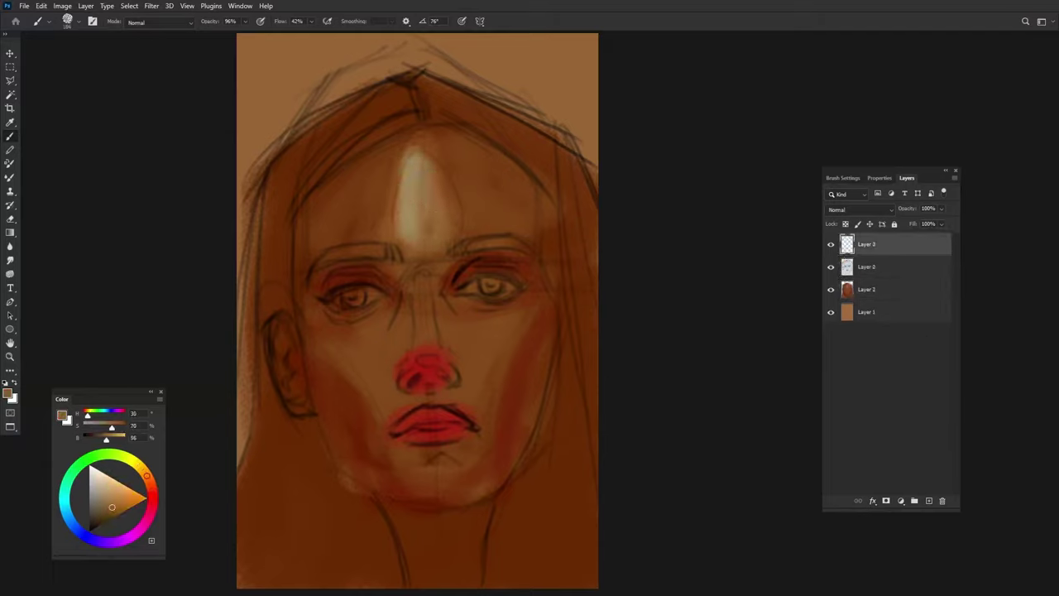
# Step: Blend the forehead highlight into the surrounding skin with soft strokes
pyautogui.moveTo(413, 157); pyautogui.dragTo(410, 236)
pyautogui.moveTo(463, 158); pyautogui.dragTo(471, 227)
pyautogui.click(112, 510)
pyautogui.moveTo(364, 149); pyautogui.dragTo(348, 207)
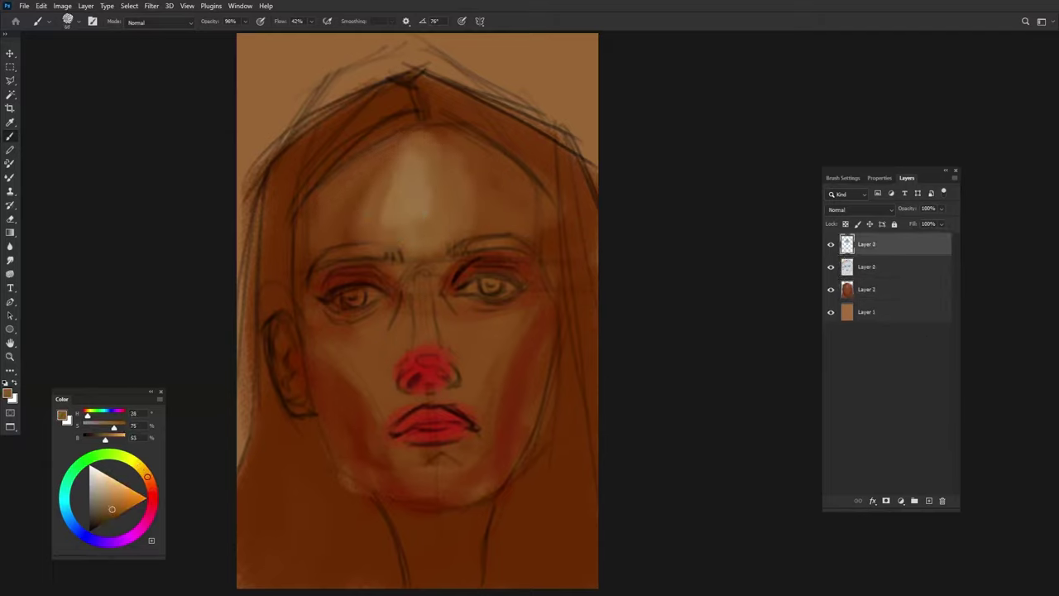
# Step: Paint dark brown hair across the top and down the left side to the bottom edge
pyautogui.click(98, 526)
pyautogui.moveTo(410, 83)
pyautogui.mouseDown()
pyautogui.moveTo(298, 157)
pyautogui.moveTo(267, 240)
pyautogui.mouseUp()
pyautogui.moveTo(285, 184)
pyautogui.mouseDown()
pyautogui.moveTo(272, 308)
pyautogui.moveTo(255, 318)
pyautogui.moveTo(269, 437)
pyautogui.mouseUp()
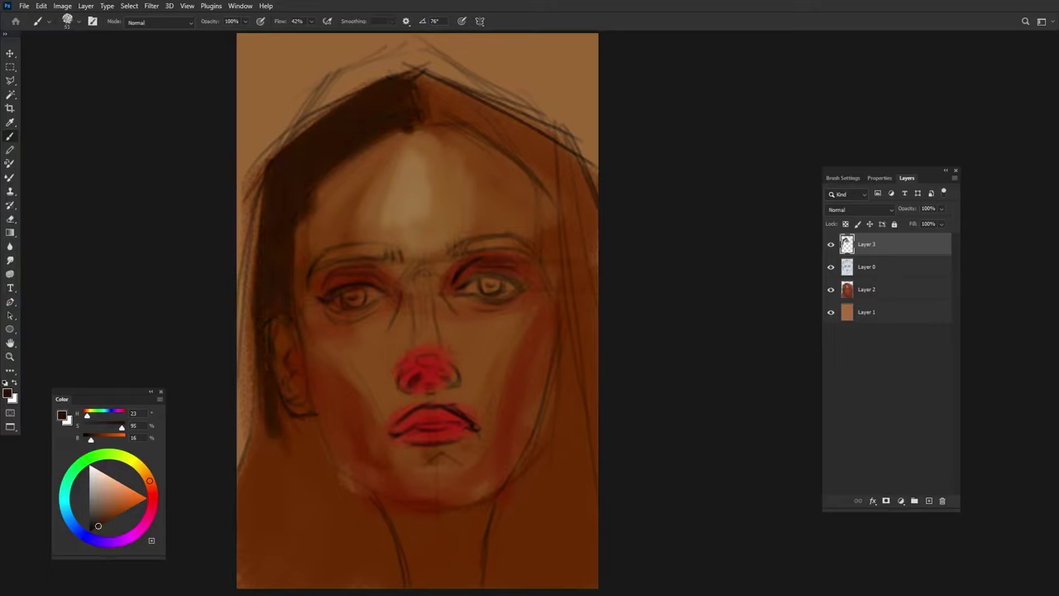
pyautogui.moveTo(331, 419); pyautogui.dragTo(258, 472)
pyautogui.moveTo(272, 422); pyautogui.dragTo(242, 587)
pyautogui.moveTo(347, 463); pyautogui.dragTo(293, 587)
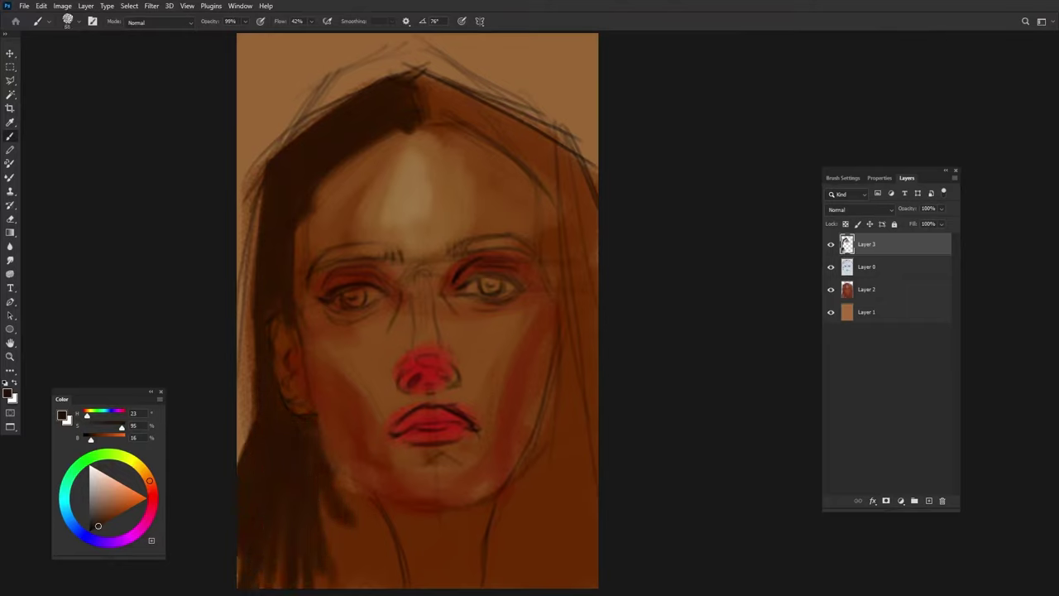
pyautogui.moveTo(410, 471); pyautogui.dragTo(340, 588)
pyautogui.moveTo(374, 489); pyautogui.dragTo(324, 588)
pyautogui.moveTo(331, 553)
pyautogui.mouseDown()
pyautogui.moveTo(264, 587)
pyautogui.moveTo(238, 588)
pyautogui.mouseUp()
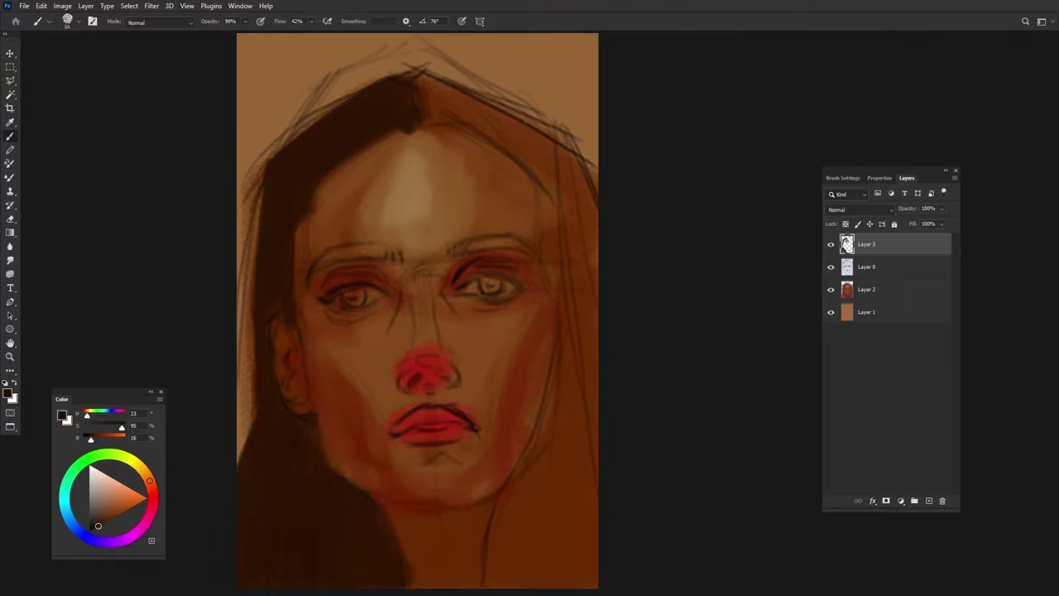
# Step: Paint dark brown hair down the right side and darken its bottom and the parting
pyautogui.moveTo(550, 166)
pyautogui.mouseDown()
pyautogui.moveTo(571, 355)
pyautogui.moveTo(548, 497)
pyautogui.mouseUp()
pyautogui.moveTo(538, 418); pyautogui.dragTo(504, 553)
pyautogui.moveTo(522, 508); pyautogui.dragTo(495, 584)
pyautogui.moveTo(582, 331); pyautogui.dragTo(572, 571)
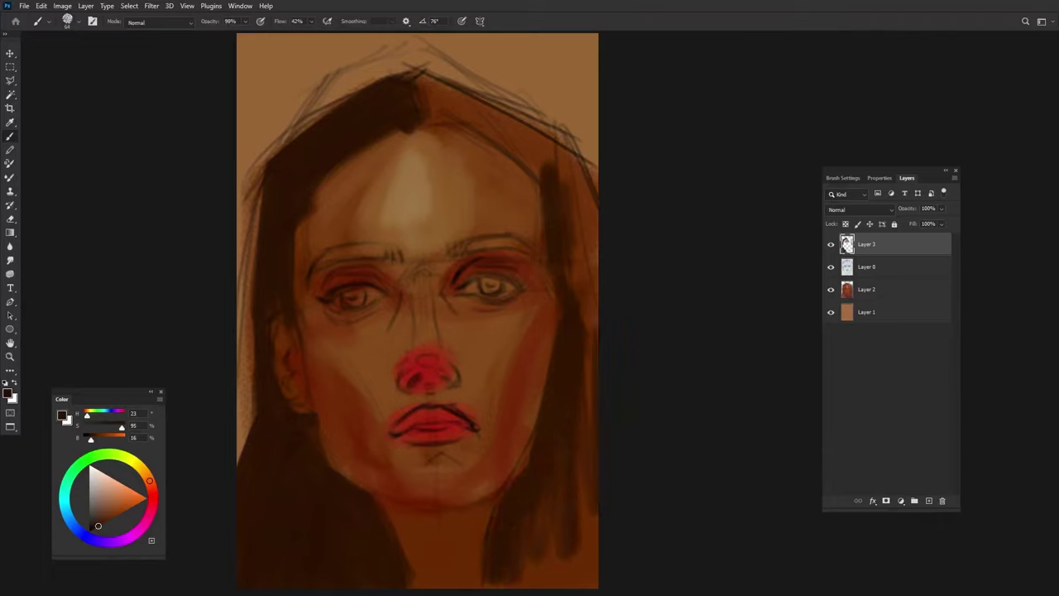
pyautogui.moveTo(589, 290); pyautogui.dragTo(584, 554)
pyautogui.moveTo(556, 526); pyautogui.dragTo(548, 574)
pyautogui.moveTo(563, 488); pyautogui.dragTo(517, 576)
pyautogui.moveTo(596, 536); pyautogui.dragTo(499, 588)
pyautogui.moveTo(447, 91); pyautogui.dragTo(426, 139)
# Step: Fill dark hair from the parting to the right edge, then soften the hair edges with light brown
pyautogui.keyDown('alt'); pyautogui.click(470, 75); pyautogui.keyUp('alt')
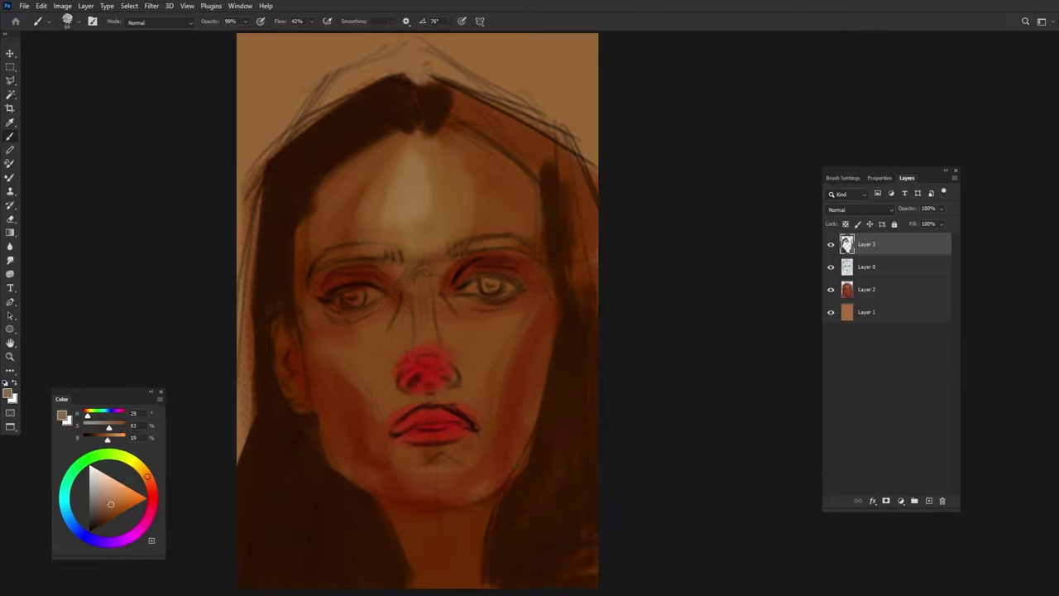
pyautogui.keyDown('alt'); pyautogui.click(426, 107); pyautogui.keyUp('alt')
pyautogui.moveTo(412, 74)
pyautogui.mouseDown()
pyautogui.moveTo(450, 83)
pyautogui.moveTo(546, 170)
pyautogui.mouseUp()
pyautogui.moveTo(460, 83); pyautogui.dragTo(583, 192)
pyautogui.moveTo(505, 96); pyautogui.dragTo(592, 293)
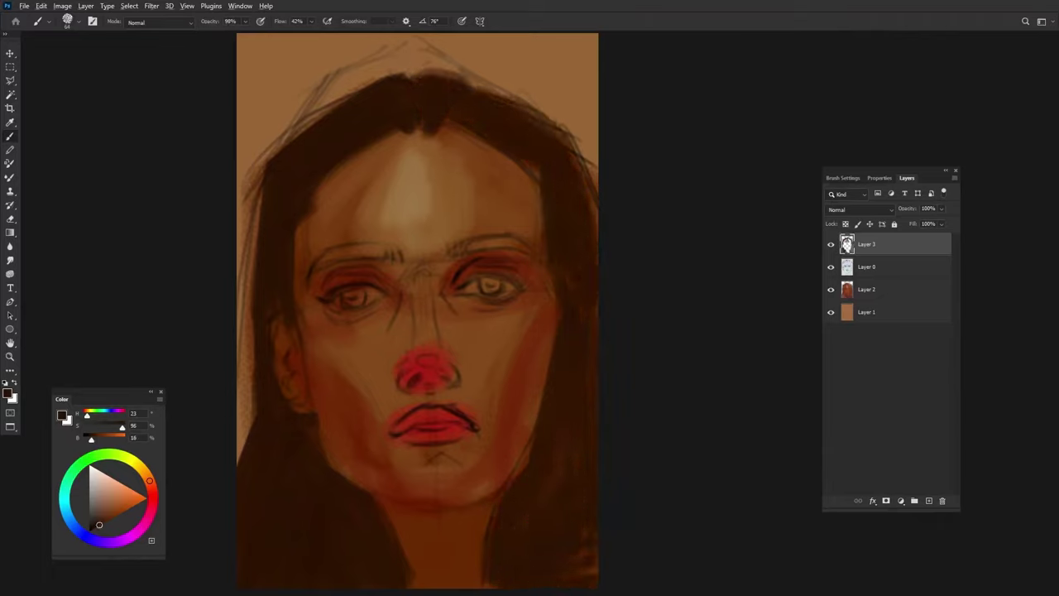
pyautogui.keyDown('alt'); pyautogui.click(584, 100); pyautogui.keyUp('alt')
pyautogui.moveTo(592, 124); pyautogui.dragTo(583, 294)
pyautogui.moveTo(505, 91); pyautogui.dragTo(592, 191)
pyautogui.moveTo(335, 78); pyautogui.dragTo(253, 174)
pyautogui.moveTo(306, 125); pyautogui.dragTo(244, 389)
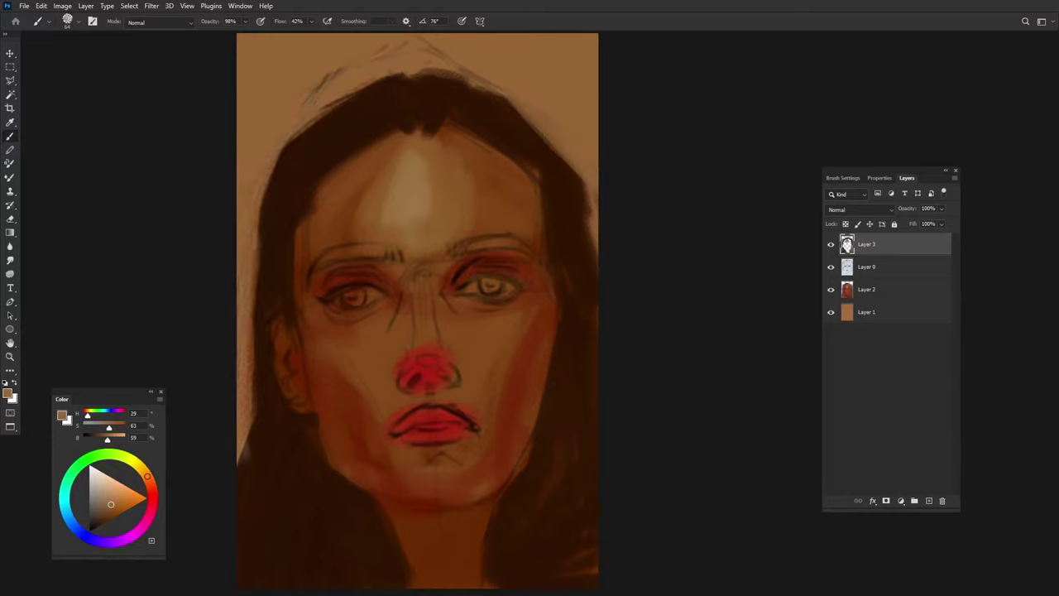
# Step: Deepen the lower-left hair, jaw, right neck shadow and lower-right hair with dark brown
pyautogui.keyDown('alt'); pyautogui.click(496, 563); pyautogui.keyUp('alt')
pyautogui.moveTo(310, 427); pyautogui.dragTo(306, 531)
pyautogui.moveTo(358, 480); pyautogui.dragTo(332, 503)
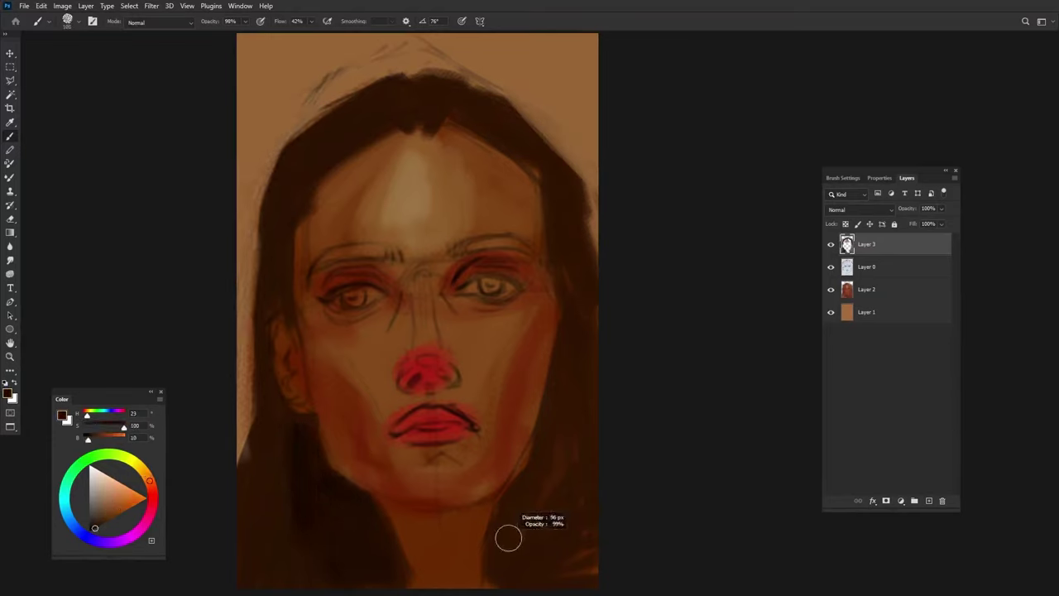
pyautogui.keyDown('alt'); pyautogui.click(508, 539); pyautogui.keyUp('alt')
pyautogui.moveTo(535, 515); pyautogui.dragTo(579, 500)
pyautogui.moveTo(581, 551); pyautogui.dragTo(596, 573)
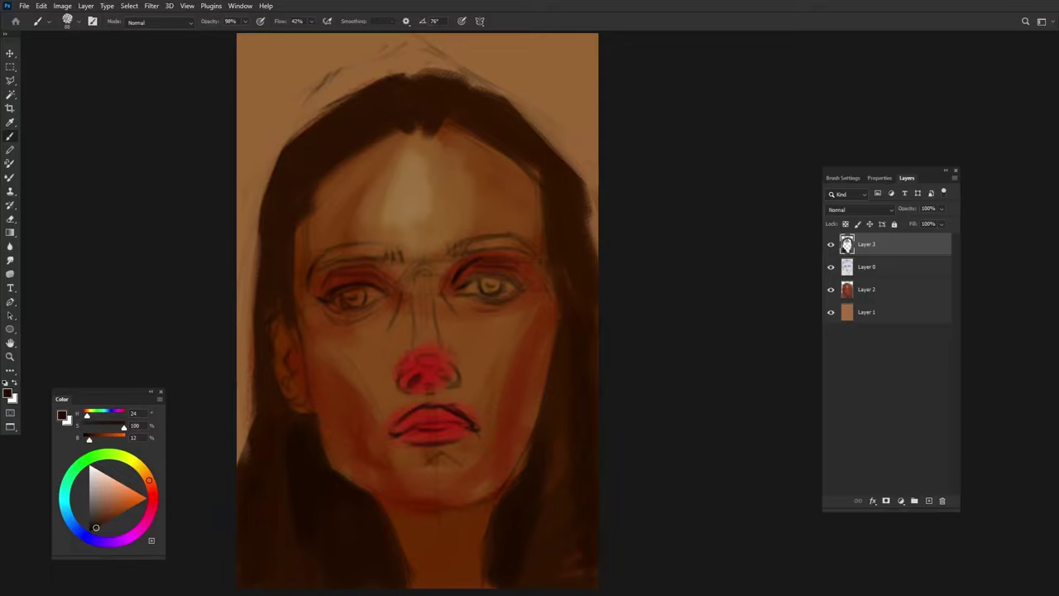
# Step: Define the left eyebrow and thicken the right eyebrow with dark brown strokes
pyautogui.keyDown('alt'); pyautogui.click(409, 374); pyautogui.keyUp('alt')
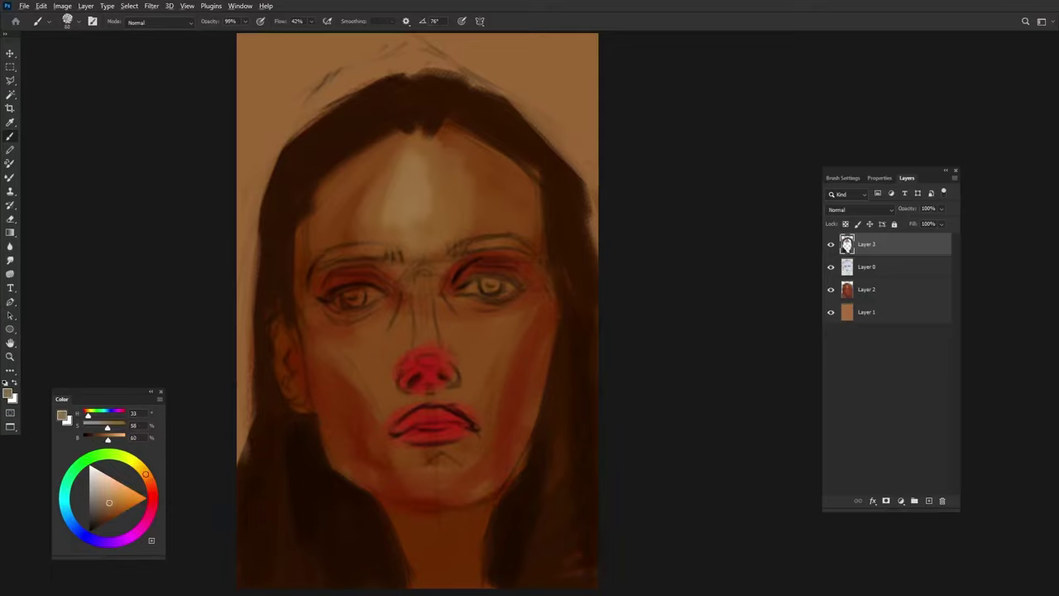
pyautogui.keyDown('alt'); pyautogui.click(277, 248); pyautogui.keyUp('alt')
pyautogui.moveTo(390, 248); pyautogui.dragTo(319, 258)
pyautogui.moveTo(452, 250); pyautogui.dragTo(521, 240)
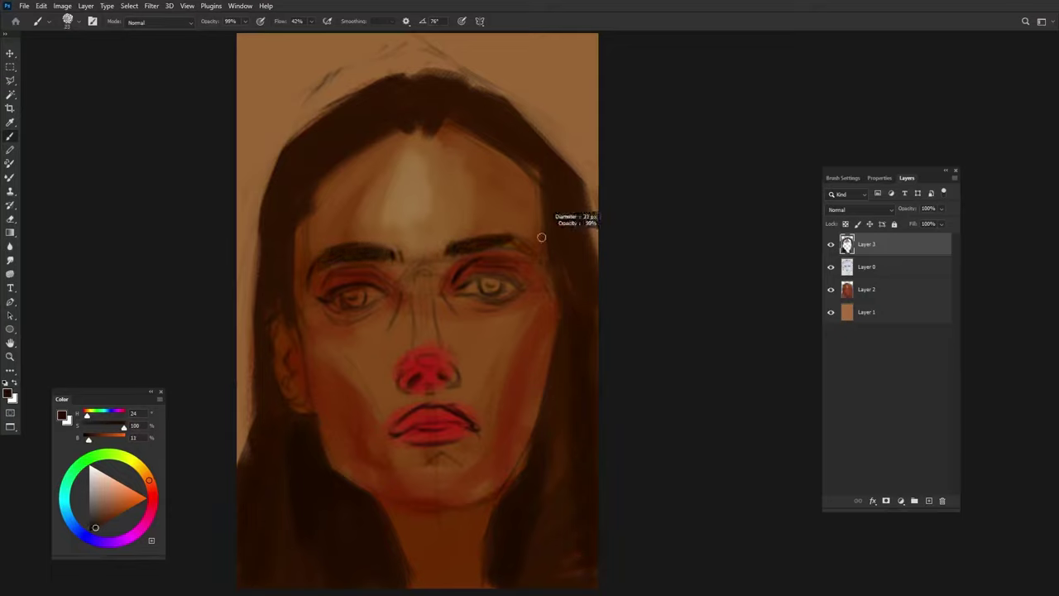
pyautogui.keyDown('alt'); pyautogui.click(517, 248); pyautogui.keyUp('alt')
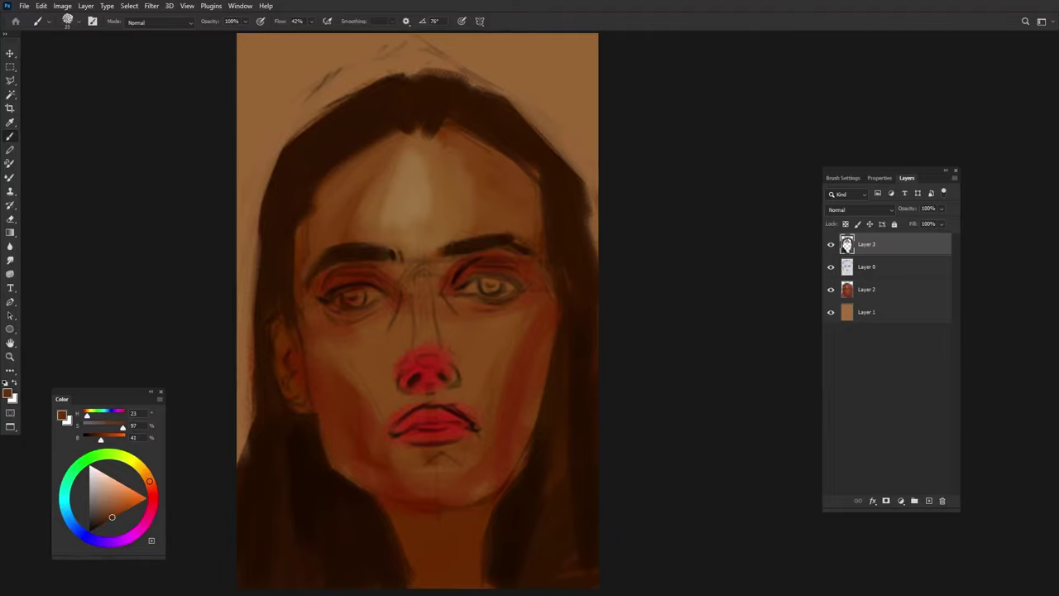
# Step: Lower brush flow to 15%, paint a light nose-bridge stroke and redden the right upper eyelid
pyautogui.keyDown('alt'); pyautogui.click(348, 229); pyautogui.keyUp('alt')
pyautogui.moveTo(311, 22); pyautogui.dragTo(295, 37)
pyautogui.moveTo(245, 22); pyautogui.dragTo(256, 30)
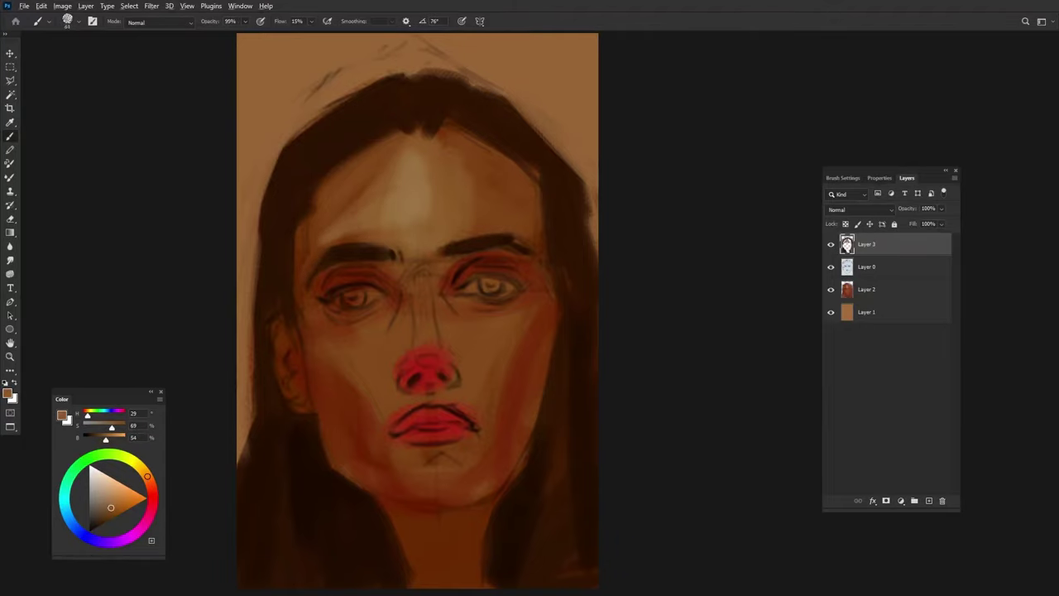
pyautogui.keyDown('alt'); pyautogui.click(430, 248); pyautogui.keyUp('alt')
pyautogui.moveTo(419, 277); pyautogui.dragTo(427, 356)
pyautogui.moveTo(455, 275); pyautogui.dragTo(517, 263)
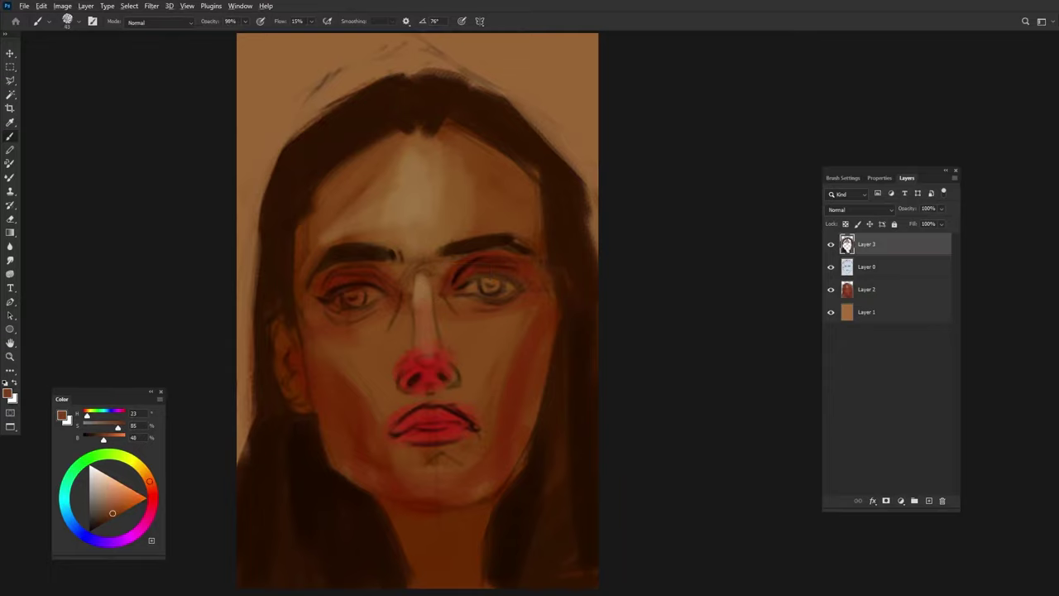
# Step: Paint light tan sampled from the skin over both eyes
pyautogui.keyDown('alt'); pyautogui.click(472, 273); pyautogui.keyUp('alt')
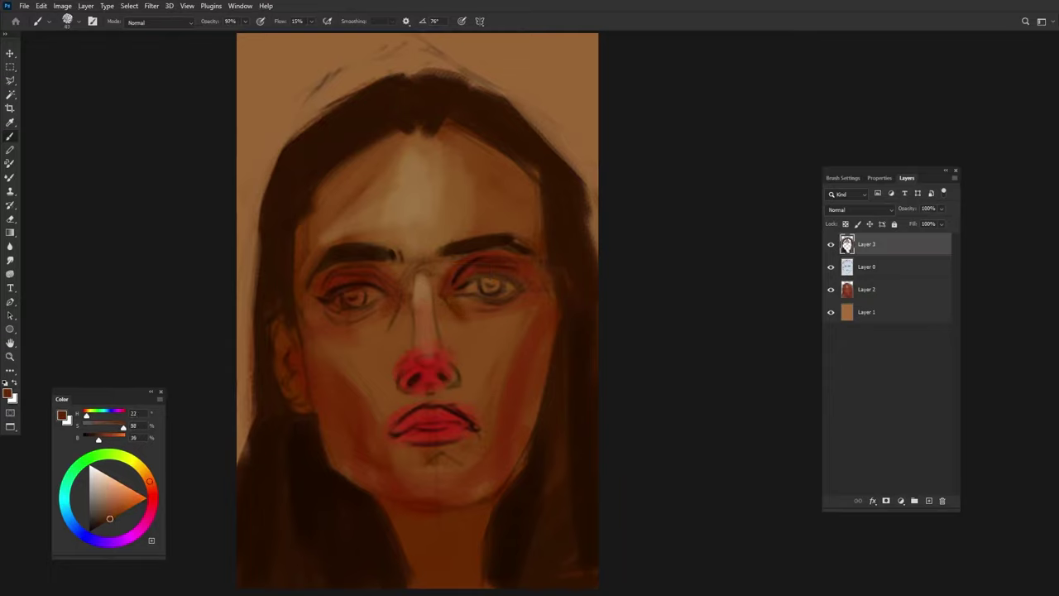
pyautogui.keyDown('alt'); pyautogui.click(454, 309); pyautogui.keyUp('alt')
pyautogui.moveTo(339, 298); pyautogui.dragTo(372, 297)
pyautogui.moveTo(468, 289); pyautogui.dragTo(505, 285)
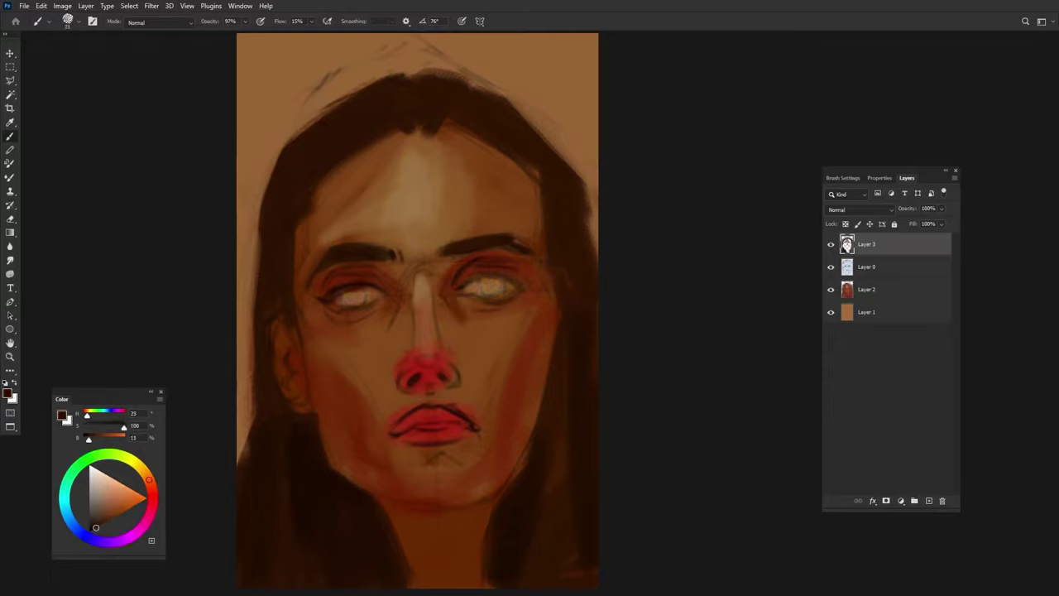
# Step: Lighten both cheeks, the area under the left eye and the left side of the nose with light tan
pyautogui.keyDown('alt'); pyautogui.click(390, 224); pyautogui.keyUp('alt')
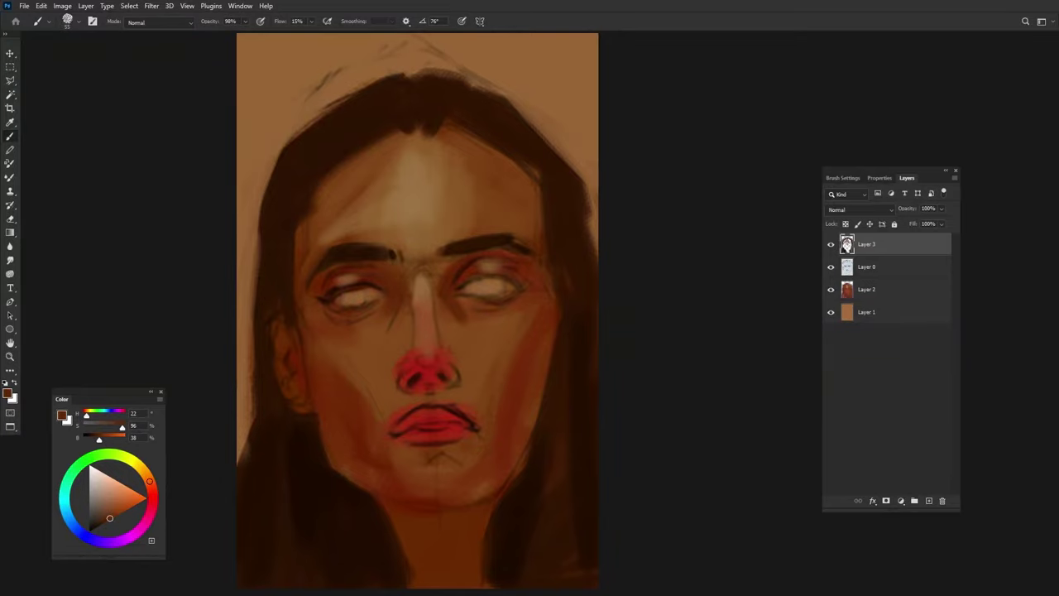
pyautogui.keyDown('alt'); pyautogui.click(348, 339); pyautogui.keyUp('alt')
pyautogui.moveTo(314, 310); pyautogui.dragTo(389, 372)
pyautogui.moveTo(313, 290)
pyautogui.mouseDown()
pyautogui.moveTo(319, 335)
pyautogui.moveTo(356, 390)
pyautogui.mouseUp()
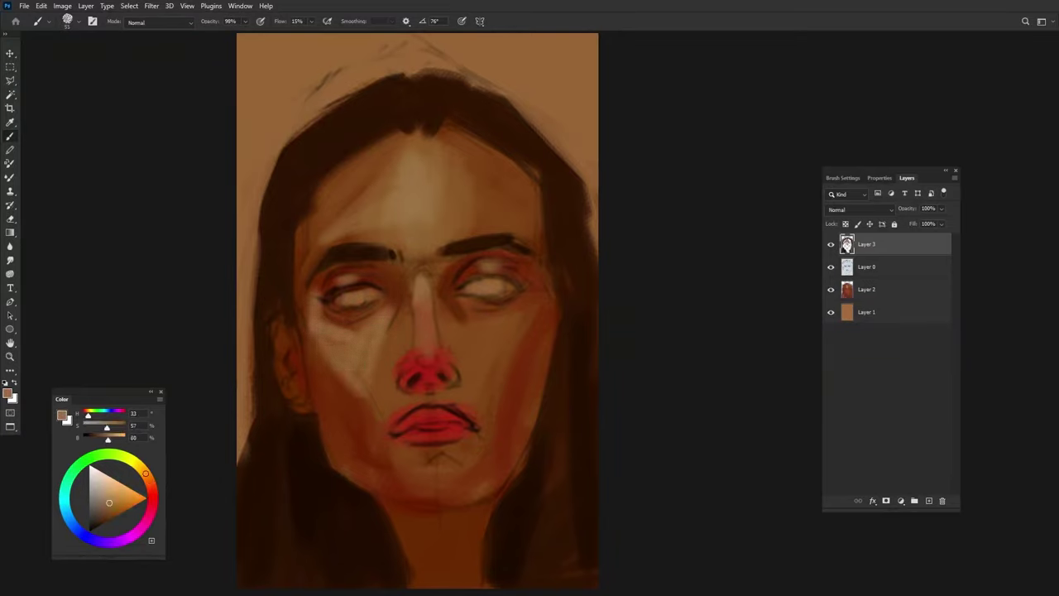
pyautogui.moveTo(451, 307)
pyautogui.mouseDown()
pyautogui.moveTo(471, 339)
pyautogui.moveTo(522, 368)
pyautogui.mouseUp()
pyautogui.moveTo(389, 306)
pyautogui.mouseDown()
pyautogui.moveTo(397, 364)
pyautogui.moveTo(364, 377)
pyautogui.moveTo(368, 418)
pyautogui.mouseUp()
# Step: Lighten the upper lip, skin beside the nose, lower right cheek and the spot between the eyebrows
pyautogui.moveTo(451, 372); pyautogui.dragTo(472, 404)
pyautogui.moveTo(381, 377); pyautogui.dragTo(443, 410)
pyautogui.moveTo(368, 372); pyautogui.dragTo(406, 435)
pyautogui.moveTo(509, 324); pyautogui.dragTo(476, 405)
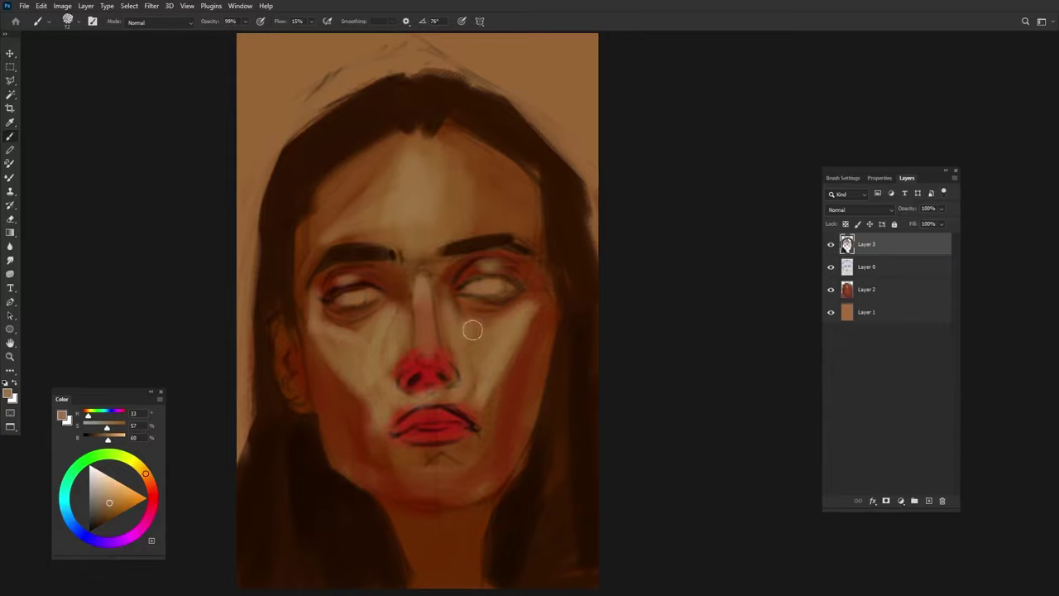
pyautogui.keyDown('alt'); pyautogui.click(427, 362); pyautogui.keyUp('alt')
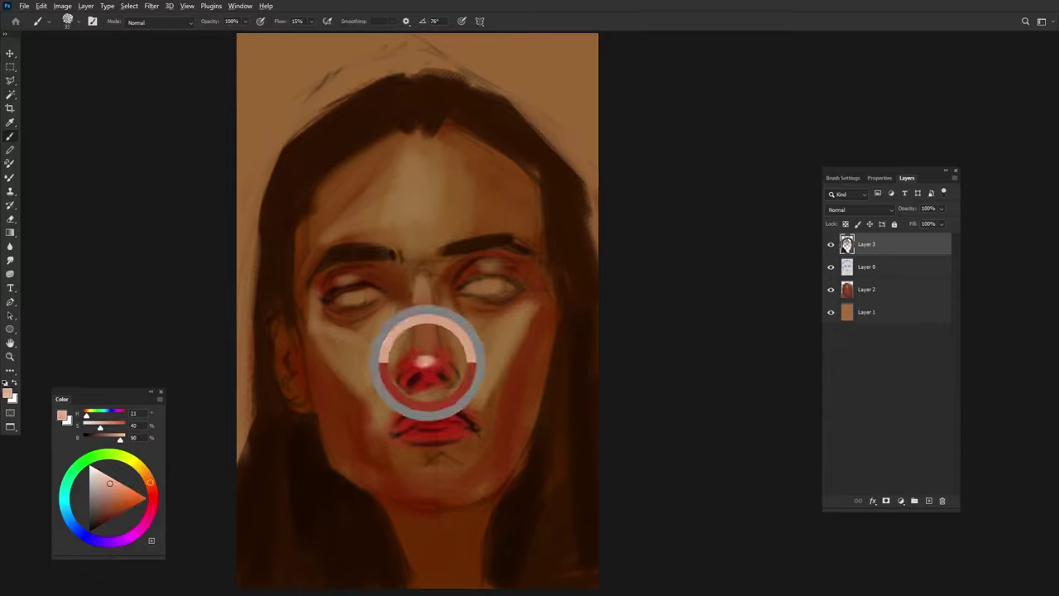
pyautogui.keyDown('alt'); pyautogui.click(449, 334); pyautogui.keyUp('alt')
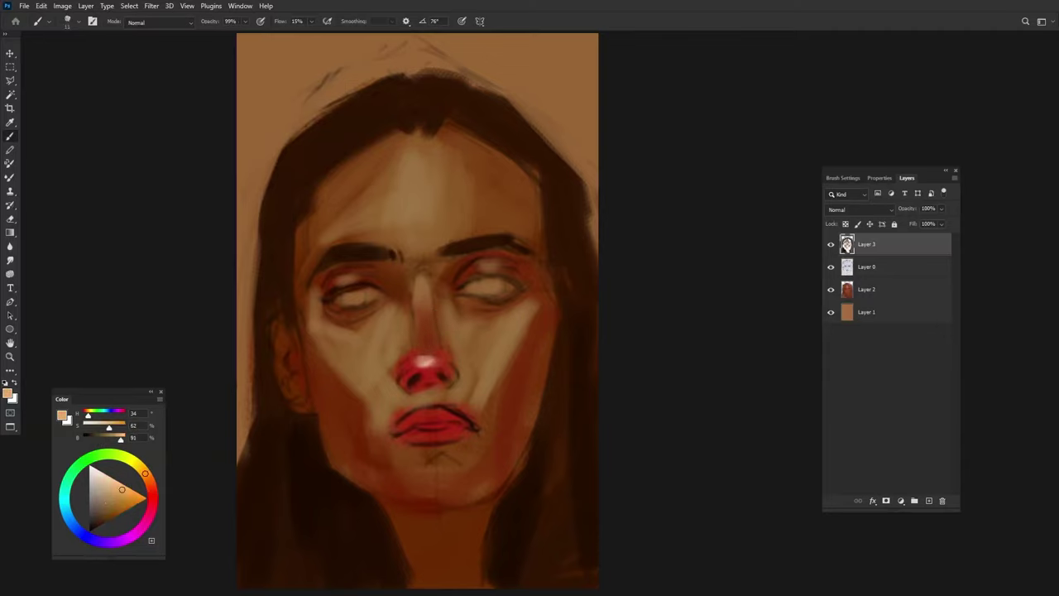
pyautogui.moveTo(406, 249); pyautogui.dragTo(434, 250)
# Step: At full brush opacity, paint lighter skin-tone highlights on both cheeks
pyautogui.keyDown('alt'); pyautogui.click(431, 274); pyautogui.keyUp('alt')
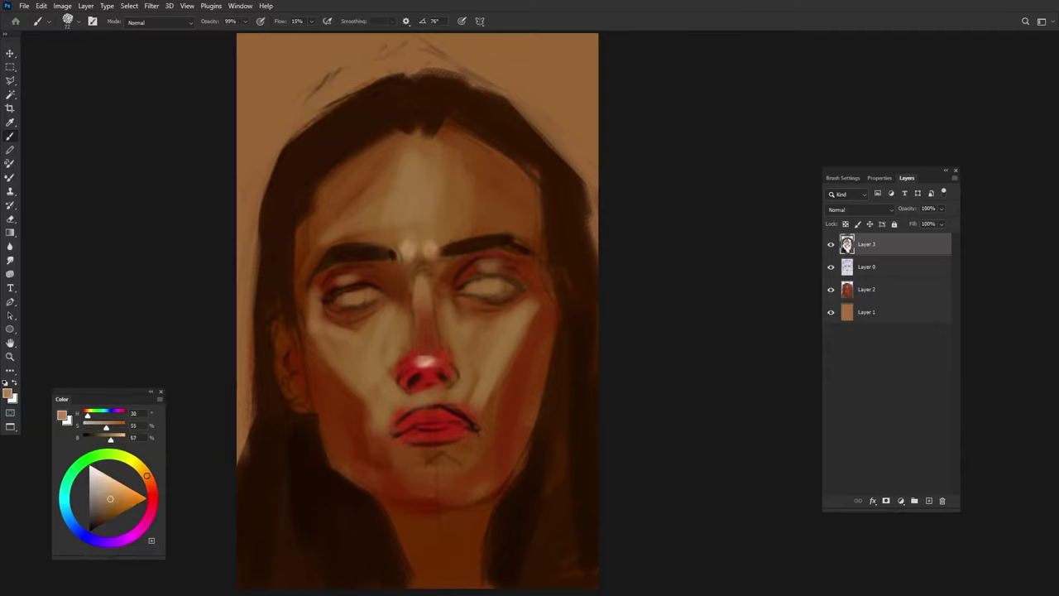
pyautogui.keyDown('alt'); pyautogui.click(388, 346); pyautogui.keyUp('alt')
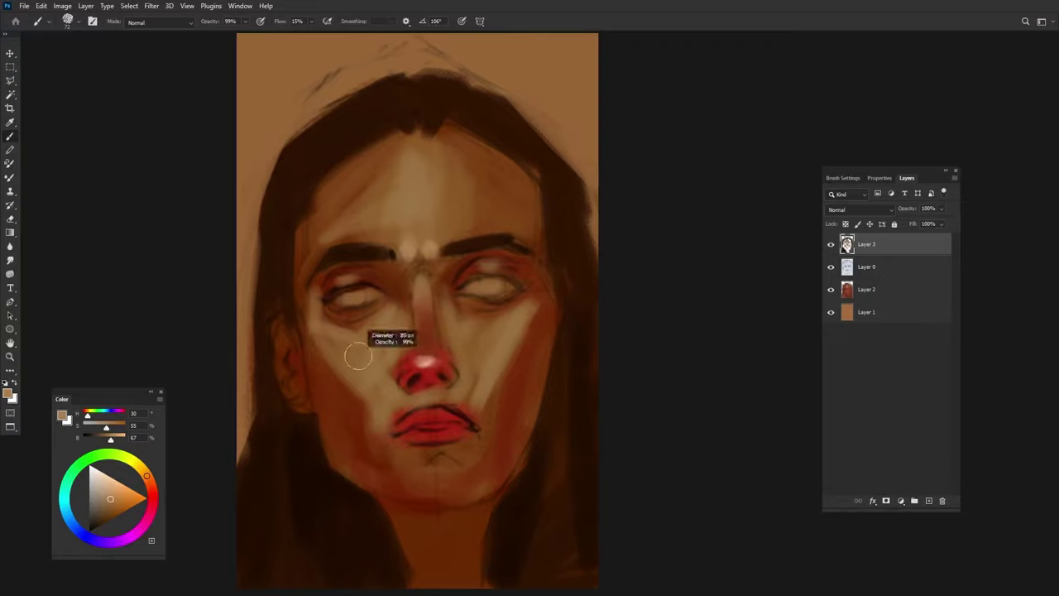
pyautogui.press('0')
pyautogui.keyDown('alt'); pyautogui.click(546, 283); pyautogui.keyUp('alt')
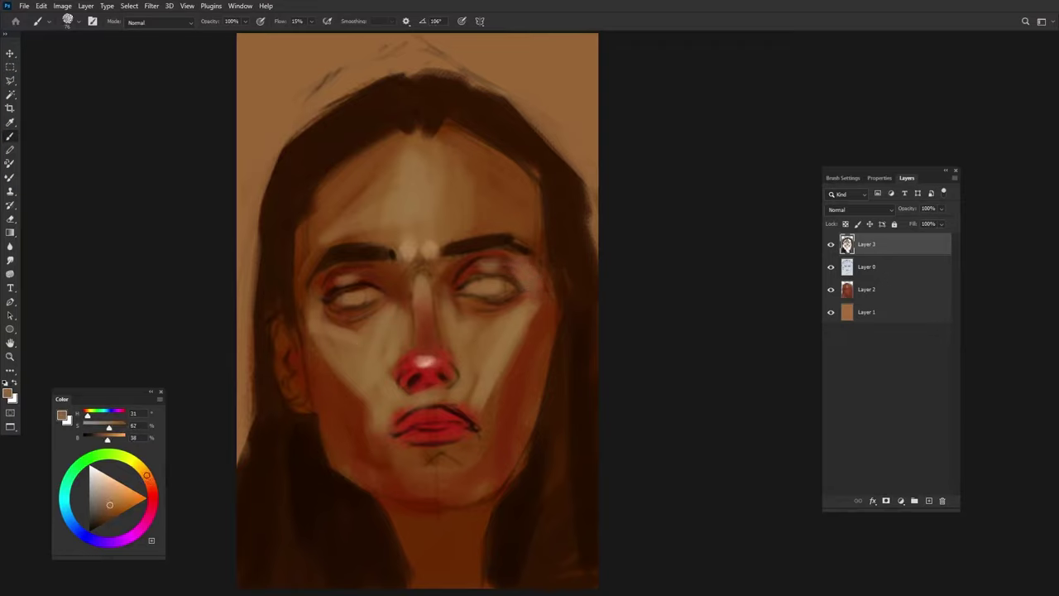
pyautogui.press('9')
pyautogui.press('9')
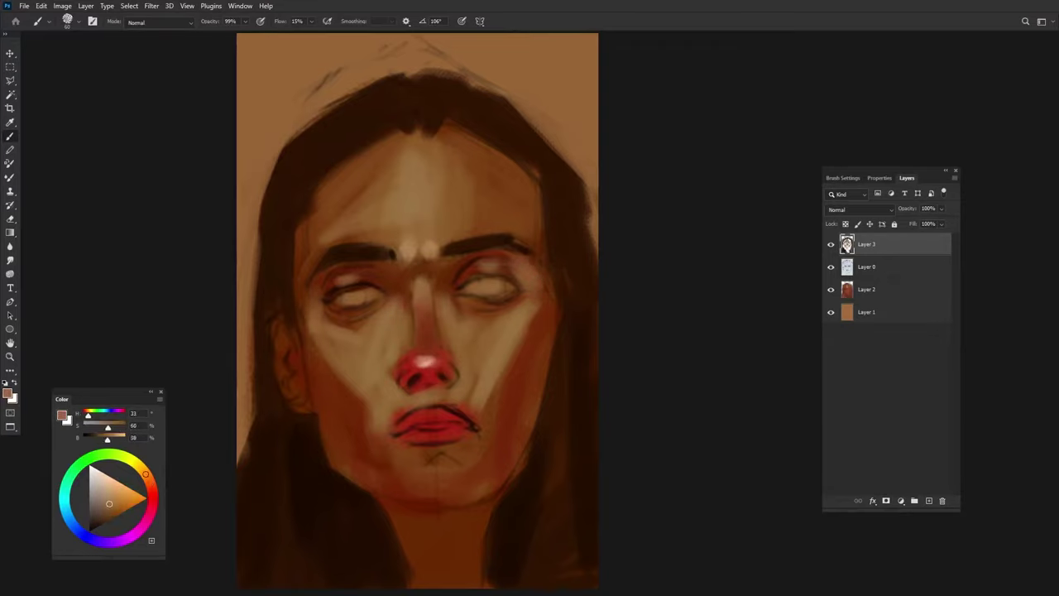
pyautogui.keyDown('alt'); pyautogui.click(335, 365); pyautogui.keyUp('alt')
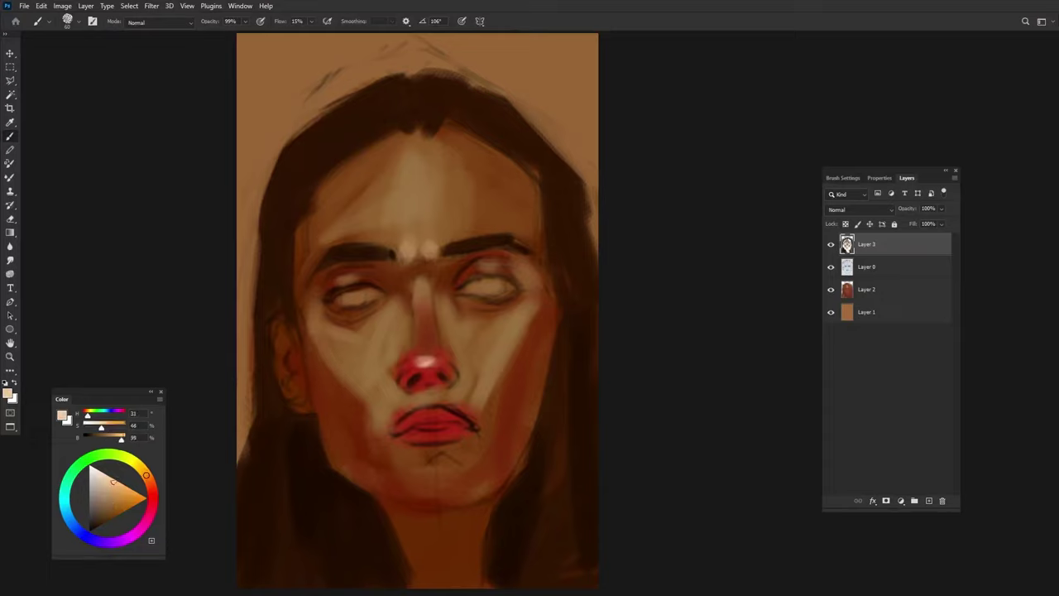
pyautogui.moveTo(338, 371); pyautogui.dragTo(316, 338)
pyautogui.press('0')
pyautogui.moveTo(523, 323); pyautogui.dragTo(500, 369)
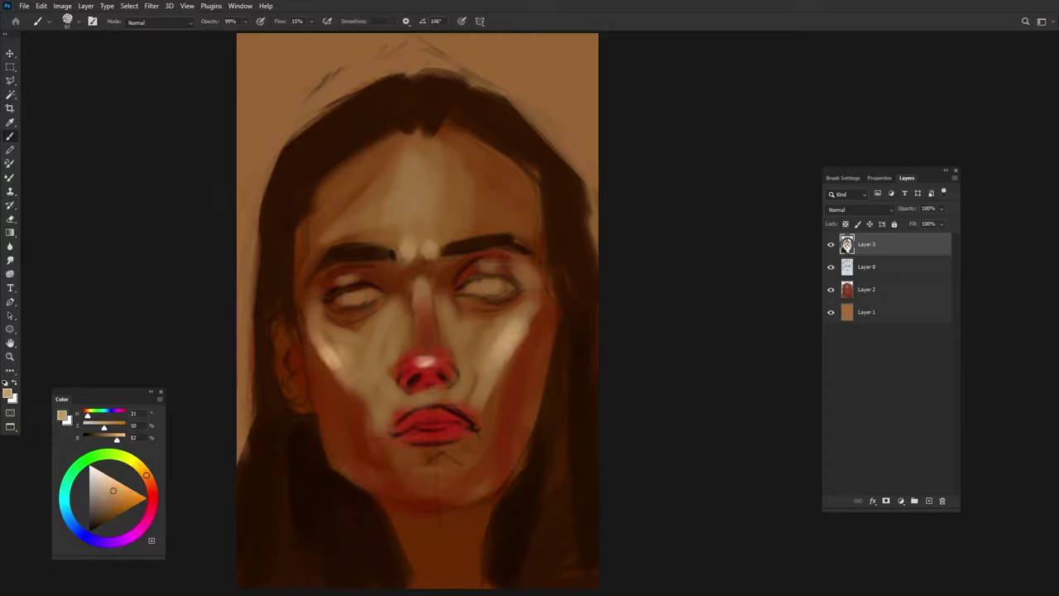
# Step: Add light strokes beside the nose and at the inner corner of the right eye
pyautogui.keyDown('alt'); pyautogui.click(399, 360); pyautogui.keyUp('alt')
pyautogui.keyDown('alt'); pyautogui.click(325, 356); pyautogui.keyUp('alt')
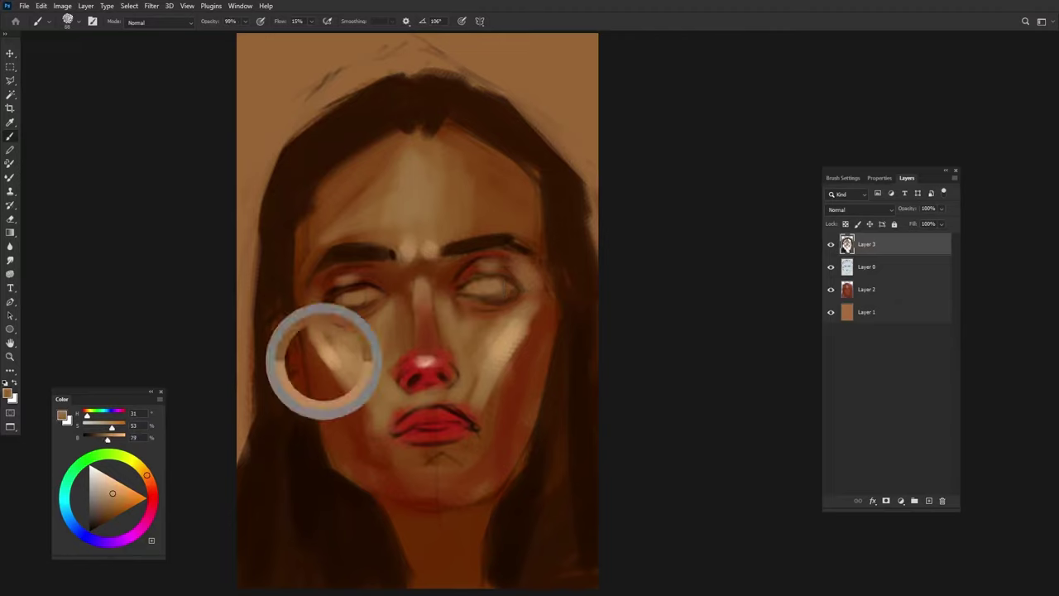
pyautogui.press('9')
pyautogui.press('9')
pyautogui.moveTo(394, 286); pyautogui.dragTo(392, 307)
pyautogui.moveTo(449, 278); pyautogui.dragTo(447, 299)
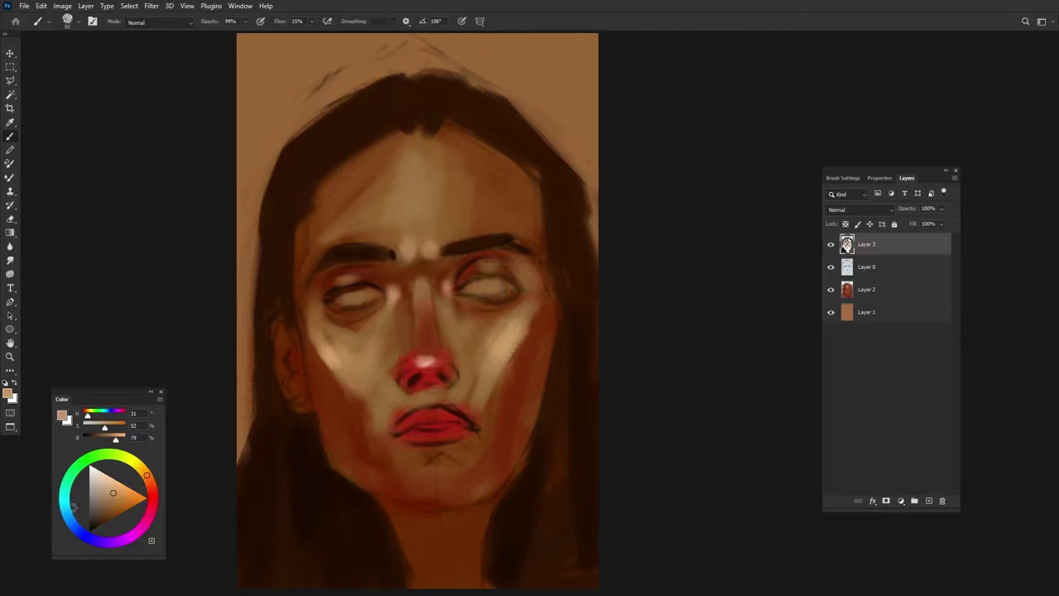
pyautogui.moveTo(147, 475); pyautogui.dragTo(130, 461)
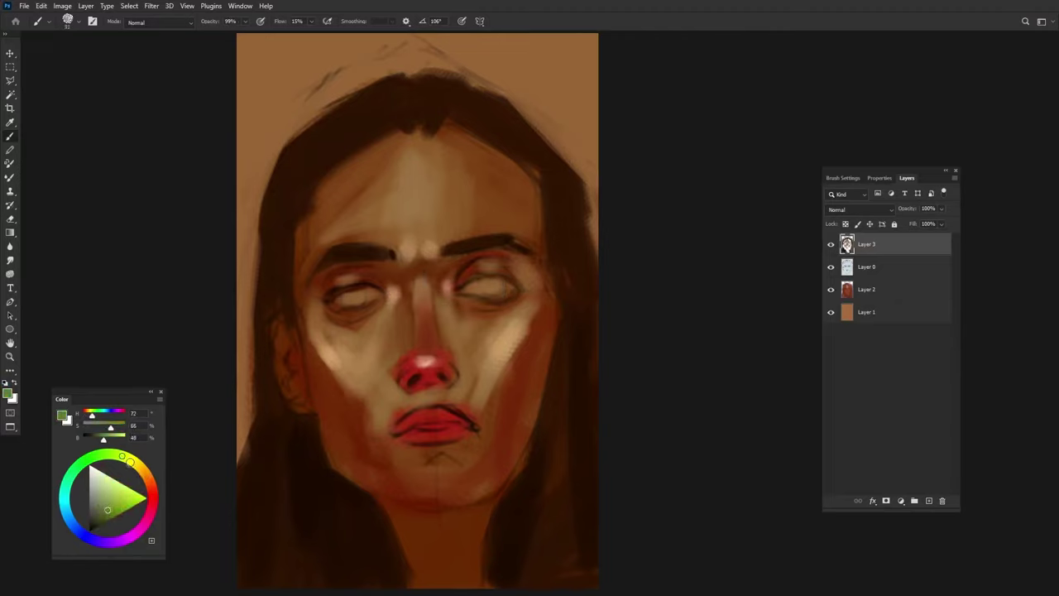
# Step: Paint a green iris into the left eye and pick near-black brown for pupils and lashes
pyautogui.moveTo(341, 297); pyautogui.dragTo(359, 294)
pyautogui.keyDown('alt'); pyautogui.click(351, 296); pyautogui.keyUp('alt')
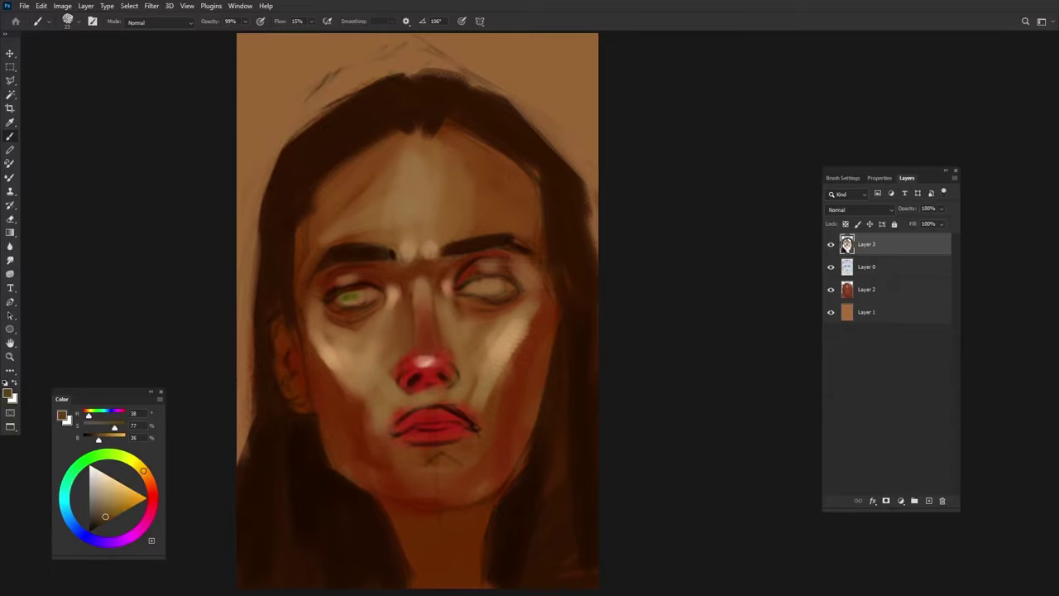
pyautogui.click(105, 514)
pyautogui.keyDown('alt'); pyautogui.click(488, 259); pyautogui.keyUp('alt')
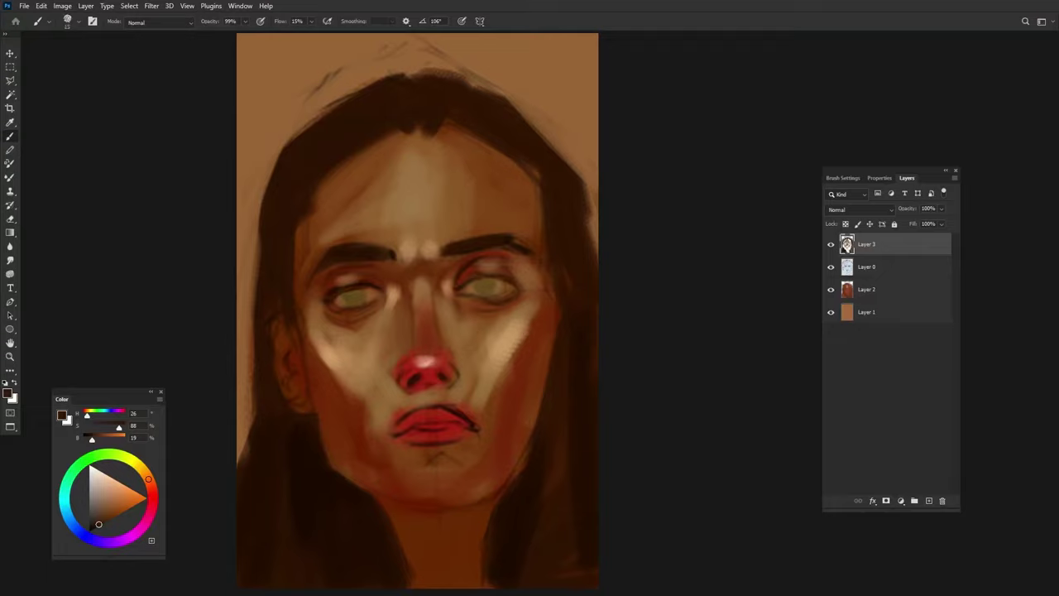
pyautogui.keyDown('alt'); pyautogui.click(296, 457); pyautogui.keyUp('alt')
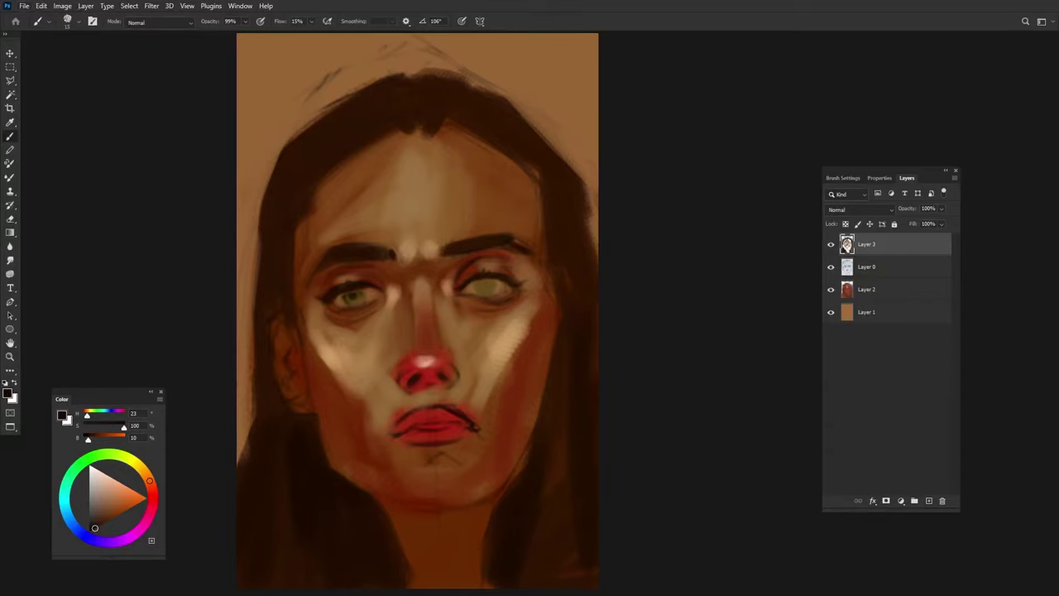
# Step: Paint a yellow-green iris into the right eye and pick near-white for catchlights
pyautogui.moveTo(483, 286); pyautogui.dragTo(494, 287)
pyautogui.click(92, 469)
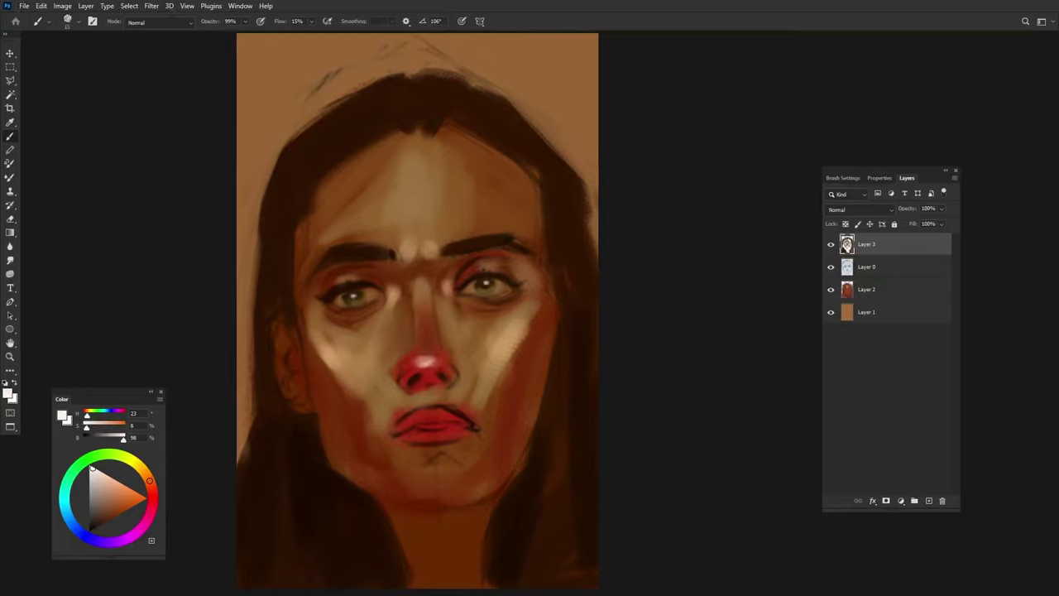
pyautogui.keyDown('alt'); pyautogui.click(502, 287); pyautogui.keyUp('alt')
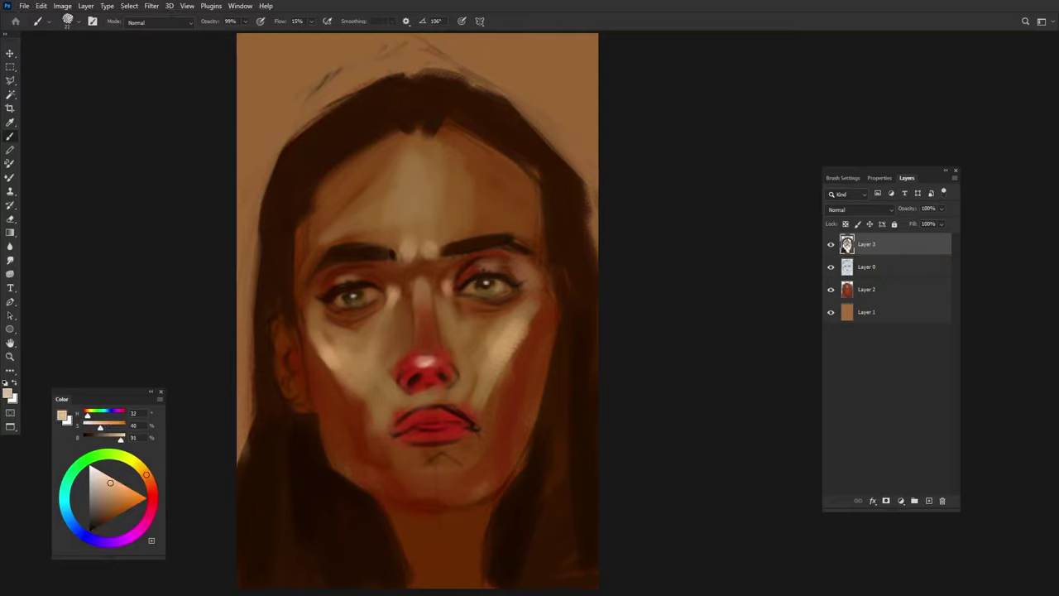
pyautogui.keyDown('alt'); pyautogui.click(520, 282); pyautogui.keyUp('alt')
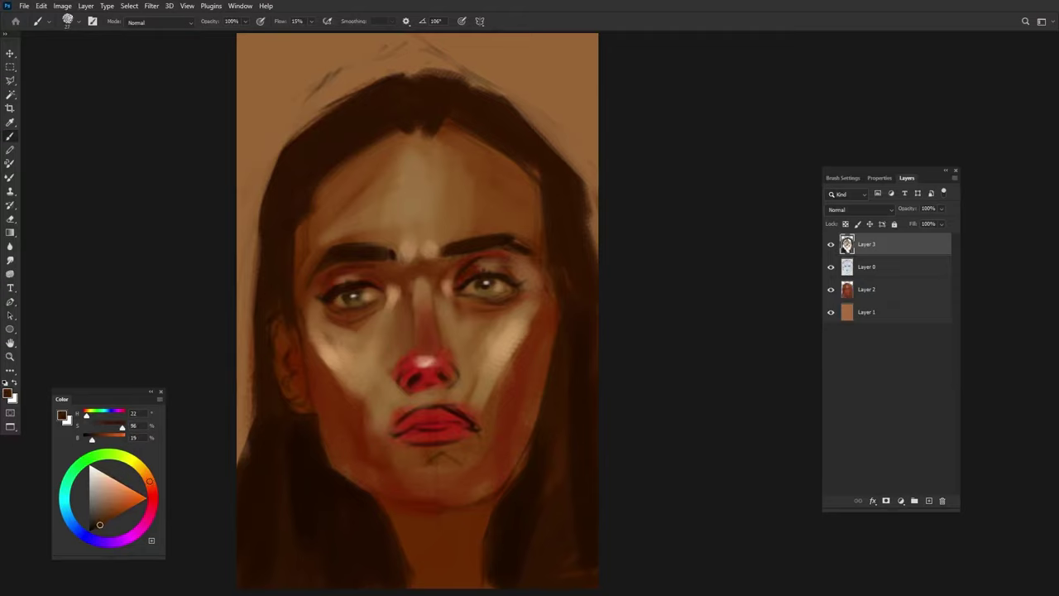
# Step: Paint light tan strokes across the forehead
pyautogui.keyDown('alt'); pyautogui.click(507, 318); pyautogui.keyUp('alt')
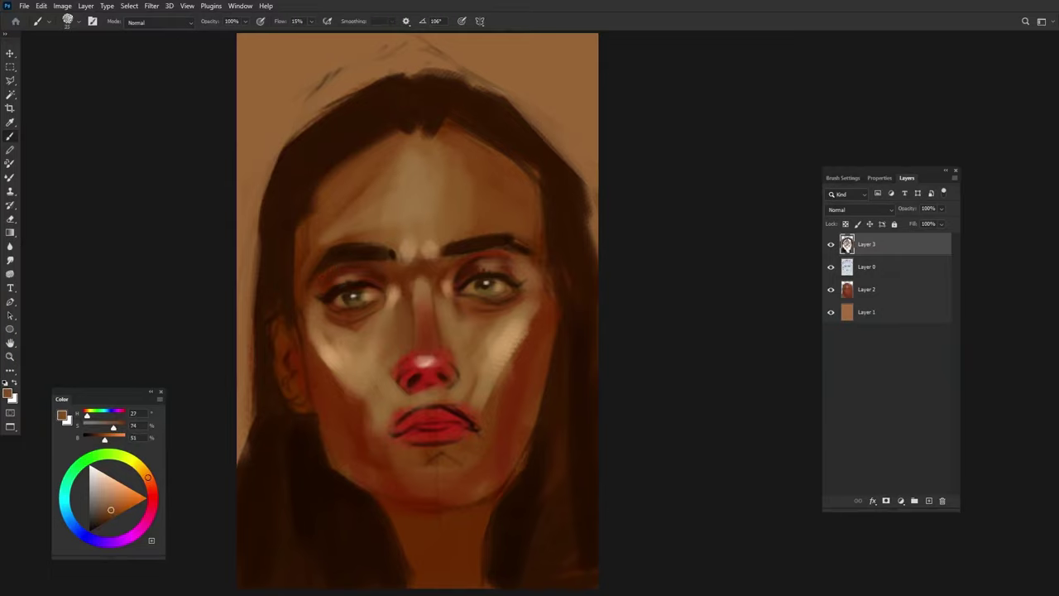
pyautogui.keyDown('alt'); pyautogui.click(344, 247); pyautogui.keyUp('alt')
pyautogui.keyDown('alt'); pyautogui.click(497, 239); pyautogui.keyUp('alt')
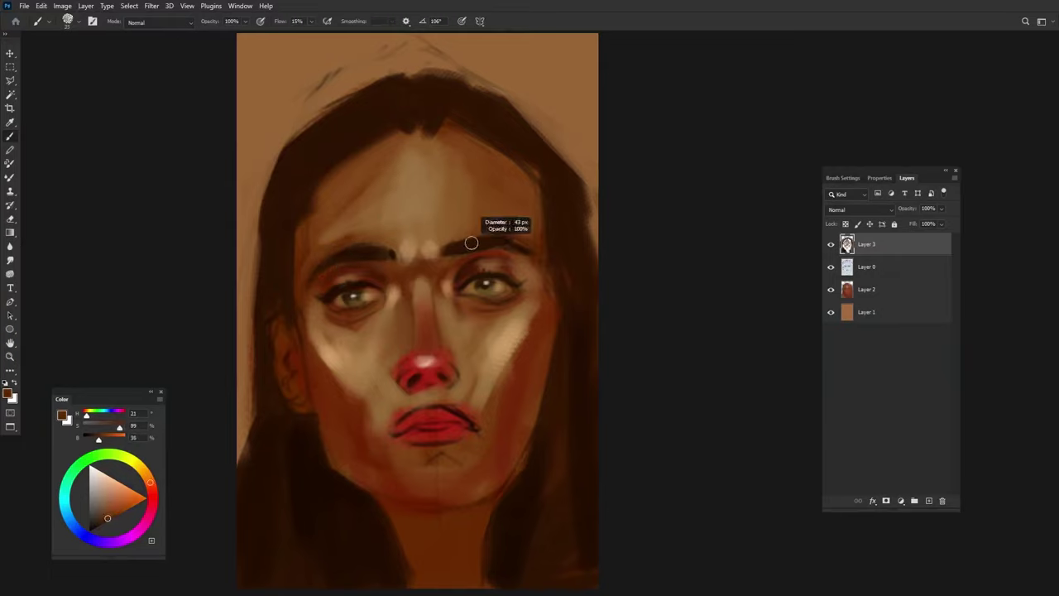
pyautogui.moveTo(384, 149); pyautogui.dragTo(393, 192)
pyautogui.keyDown('alt'); pyautogui.click(389, 170); pyautogui.keyUp('alt')
# Step: Darken the right edge of the face and the jawline with very dark brown
pyautogui.keyDown('alt'); pyautogui.click(538, 240); pyautogui.keyUp('alt')
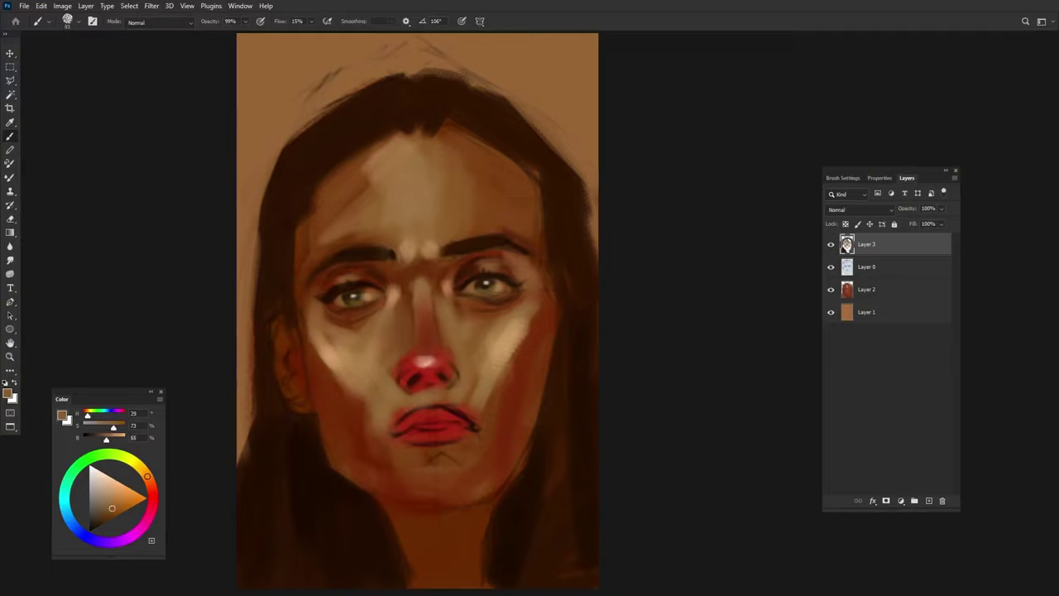
pyautogui.keyDown('alt'); pyautogui.click(314, 284); pyautogui.keyUp('alt')
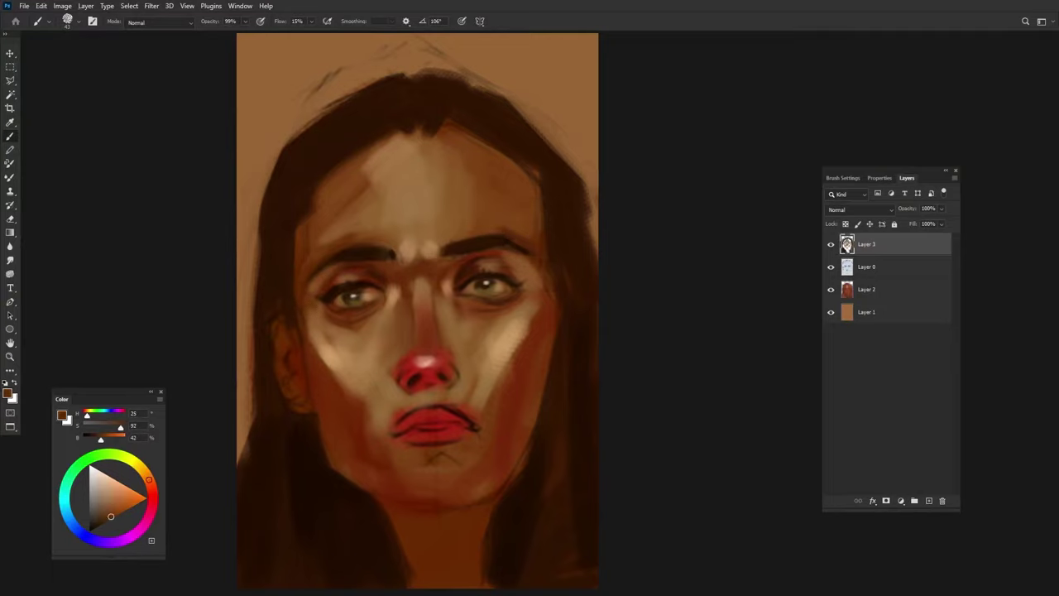
pyautogui.keyDown('alt'); pyautogui.click(419, 206); pyautogui.keyUp('alt')
pyautogui.keyDown('alt'); pyautogui.click(503, 159); pyautogui.keyUp('alt')
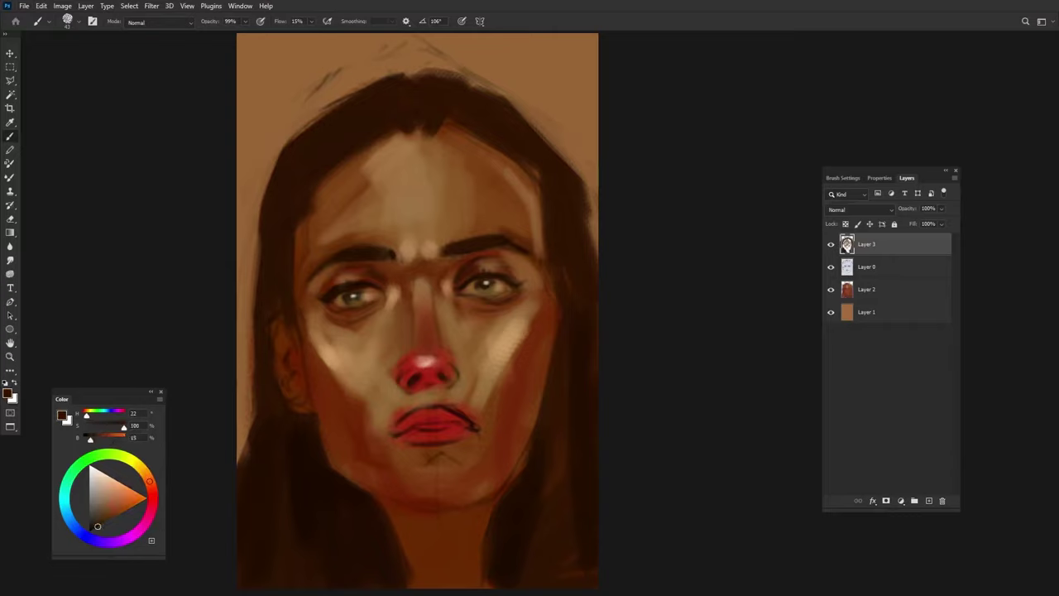
pyautogui.moveTo(540, 193); pyautogui.dragTo(553, 324)
pyautogui.moveTo(538, 371); pyautogui.dragTo(511, 480)
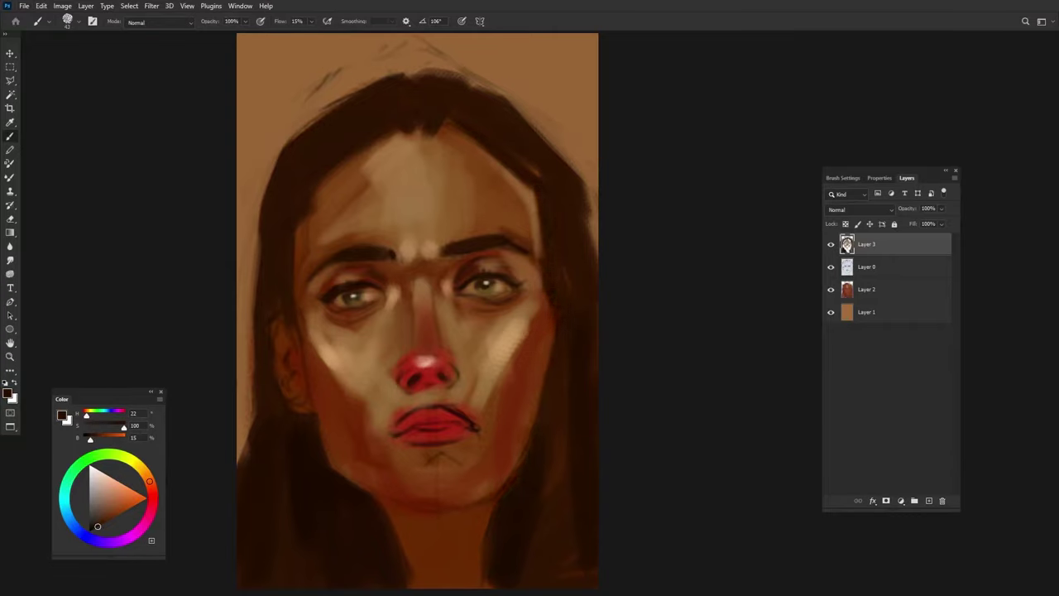
# Step: Highlight the nose tip, darken the nostrils and paint dark shadows under both eyes
pyautogui.keyDown('alt'); pyautogui.click(300, 200); pyautogui.keyUp('alt')
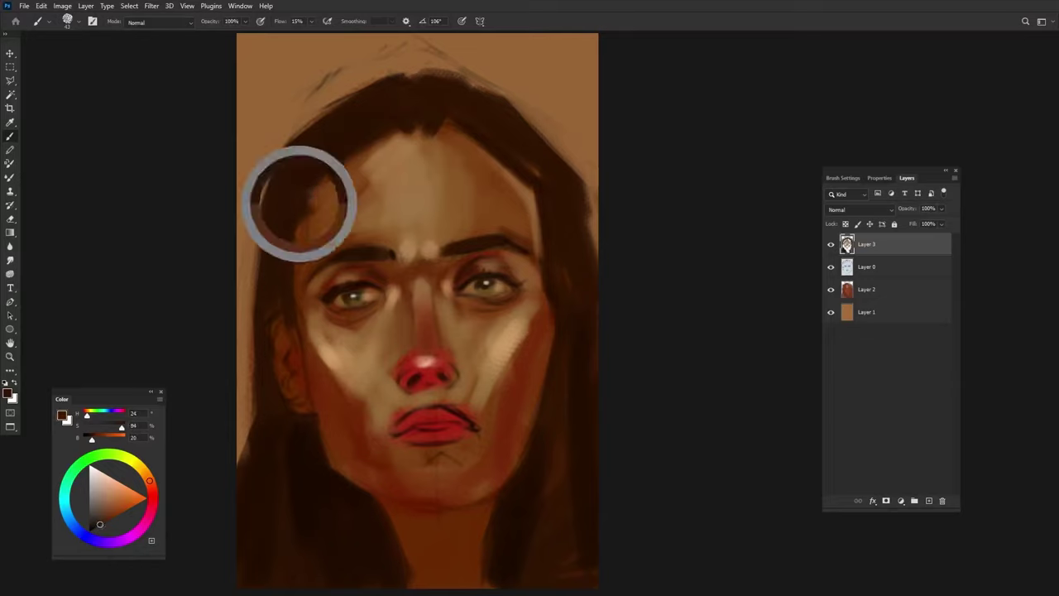
pyautogui.moveTo(416, 368); pyautogui.dragTo(431, 361)
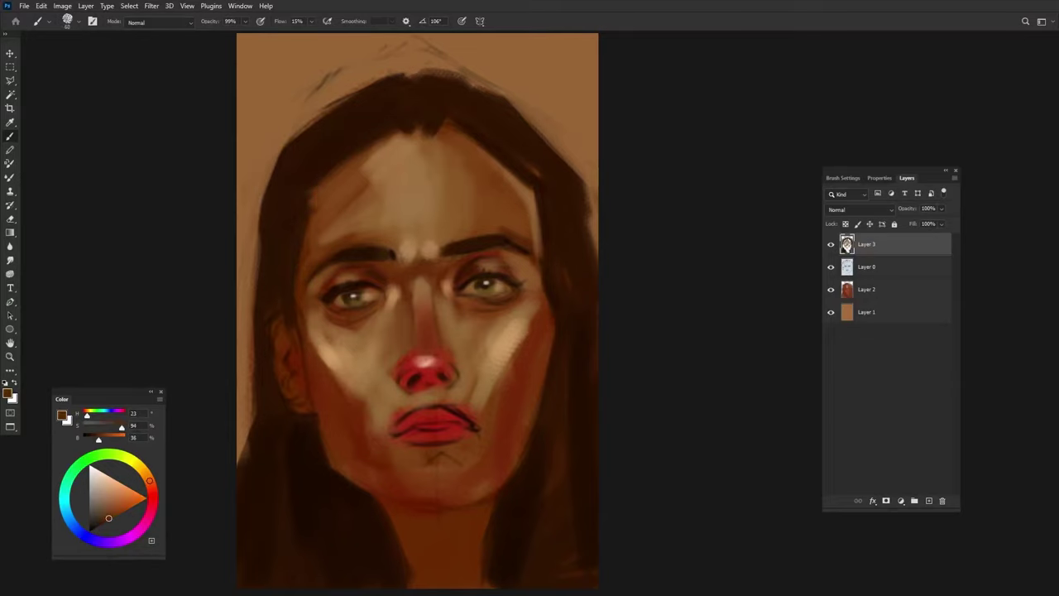
pyautogui.moveTo(331, 313); pyautogui.dragTo(383, 323)
pyautogui.moveTo(468, 303); pyautogui.dragTo(563, 308)
pyautogui.keyDown('alt'); pyautogui.click(476, 298); pyautogui.keyUp('alt')
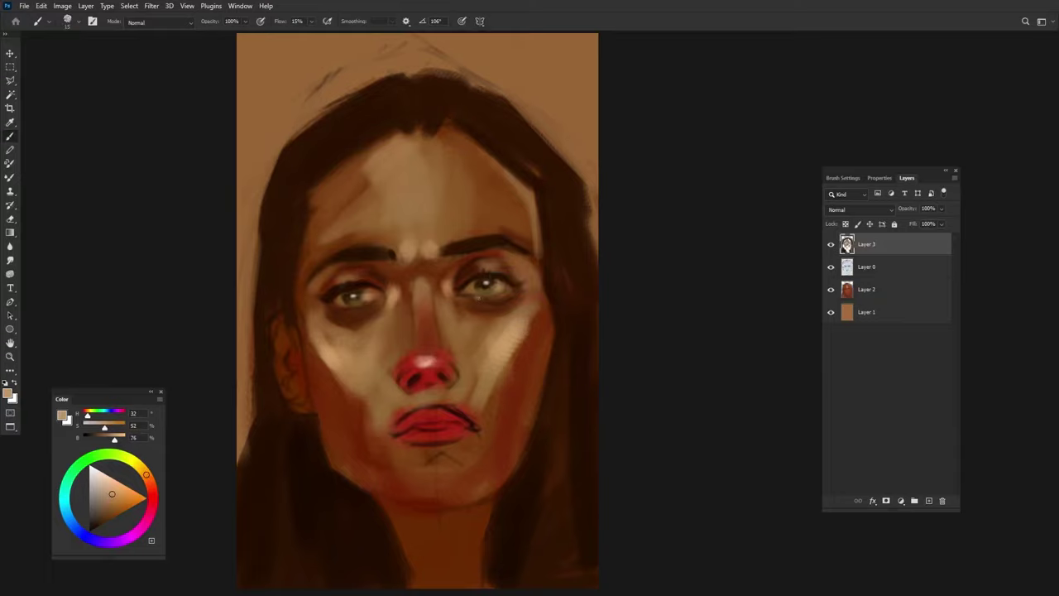
pyautogui.click(98, 524)
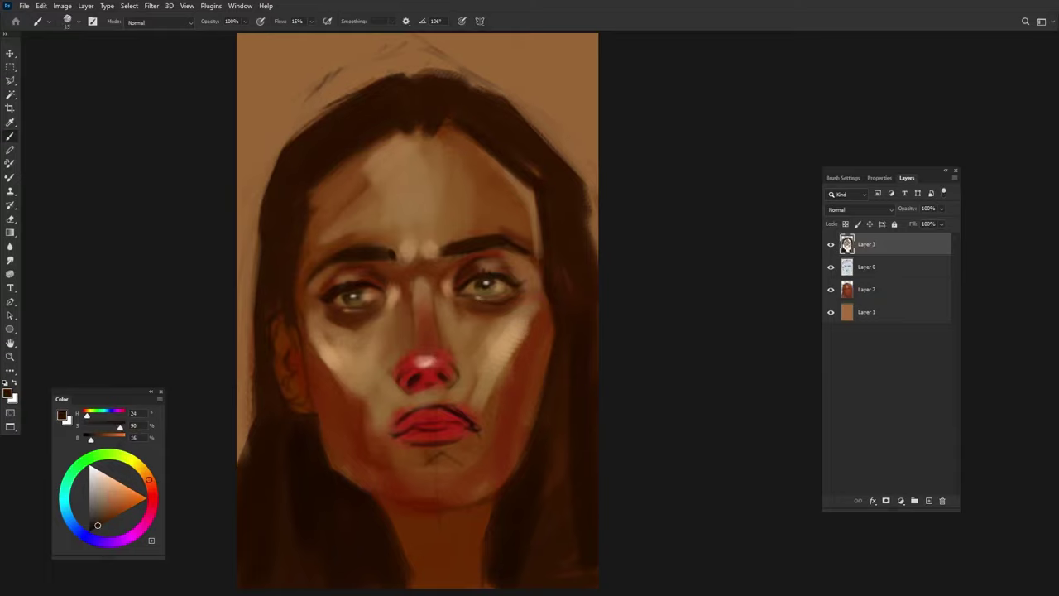
pyautogui.click(97, 526)
pyautogui.keyDown('alt'); pyautogui.click(426, 279); pyautogui.keyUp('alt')
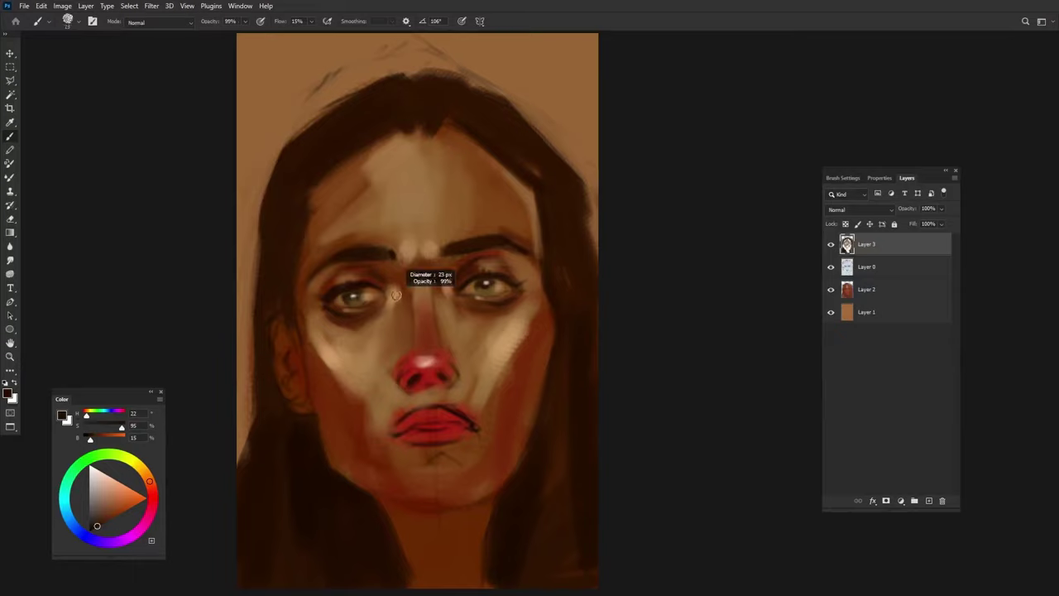
pyautogui.keyDown('alt'); pyautogui.click(437, 305); pyautogui.keyUp('alt')
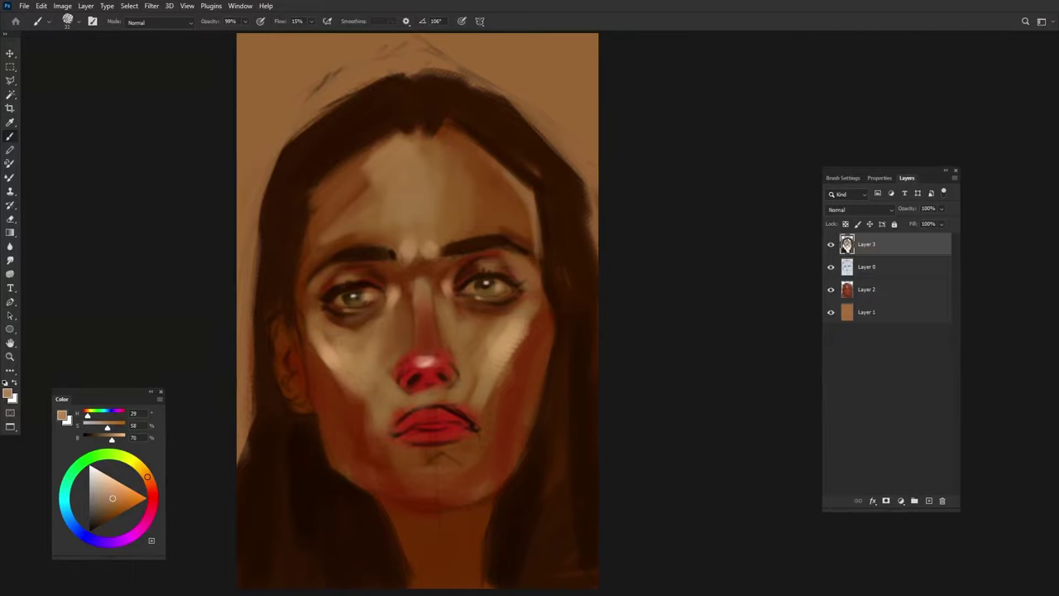
pyautogui.click(105, 520)
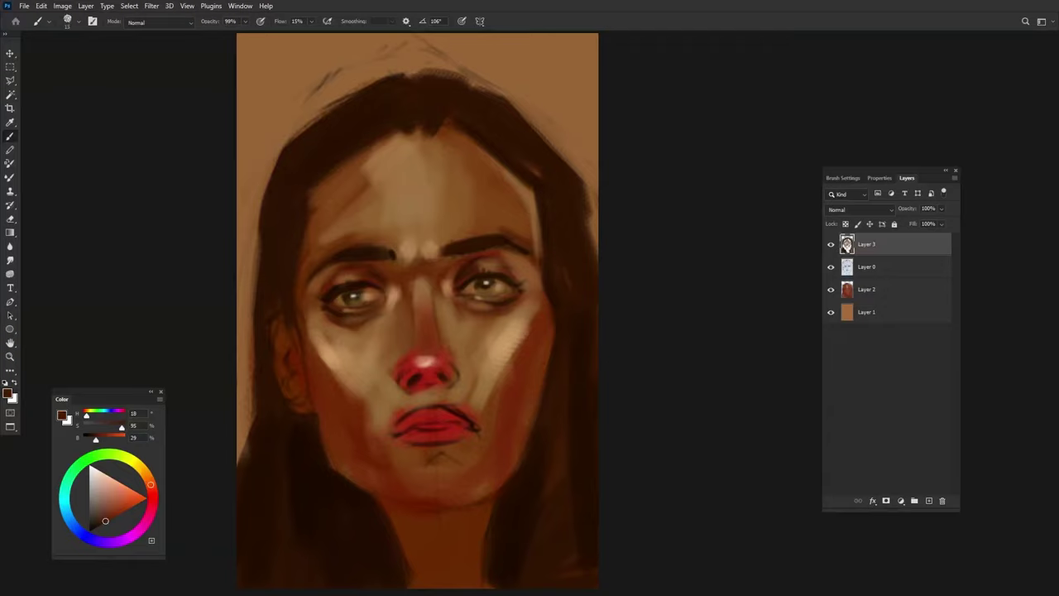
# Step: Lighten the skin around both eyes and between the eyebrows with sampled light tan
pyautogui.keyDown('alt'); pyautogui.click(384, 294); pyautogui.keyUp('alt')
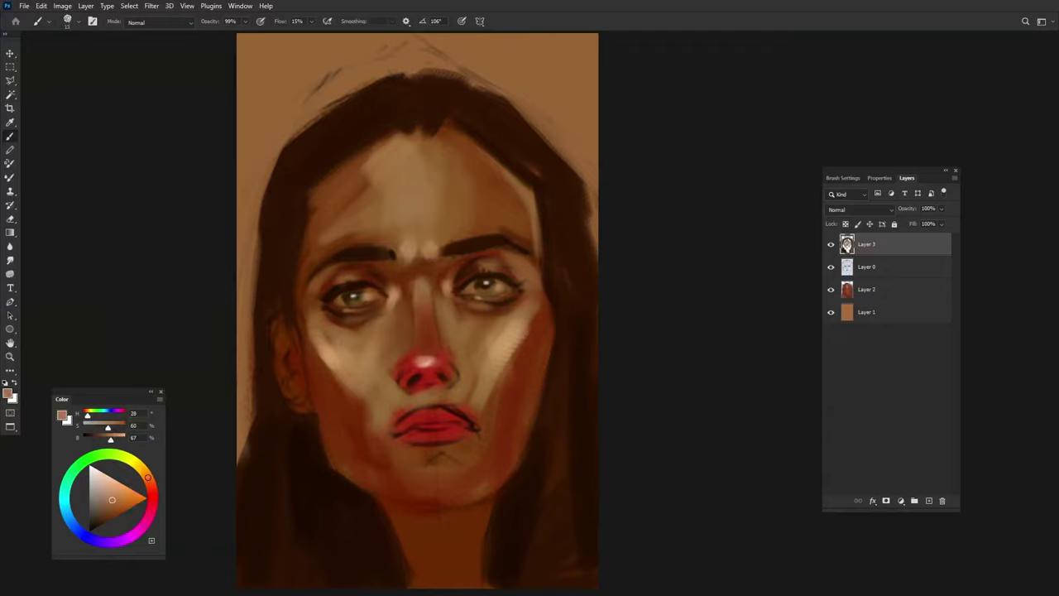
pyautogui.keyDown('alt'); pyautogui.click(414, 323); pyautogui.keyUp('alt')
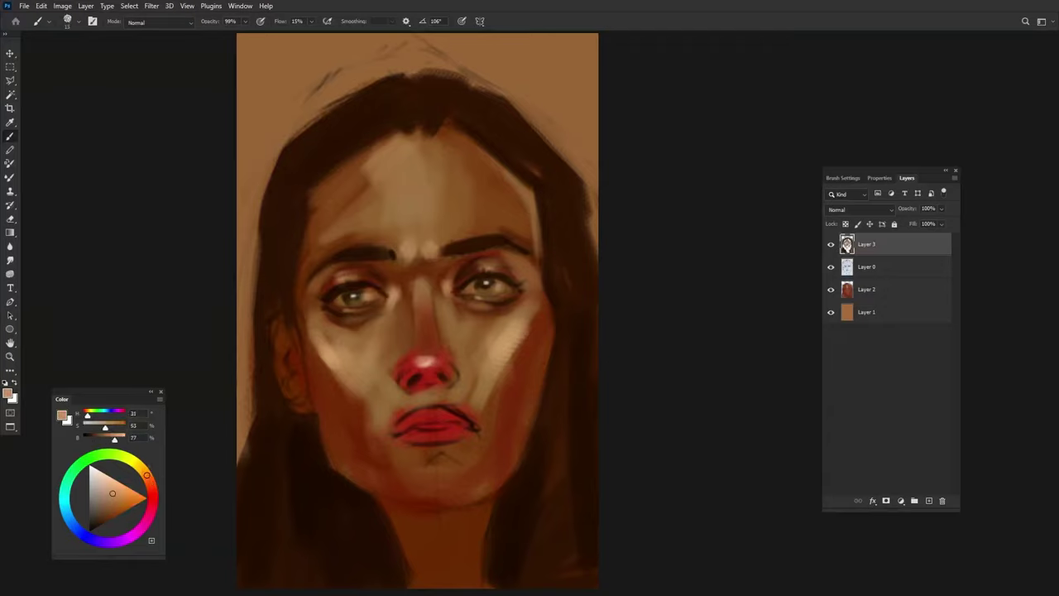
pyautogui.moveTo(495, 258); pyautogui.dragTo(523, 261)
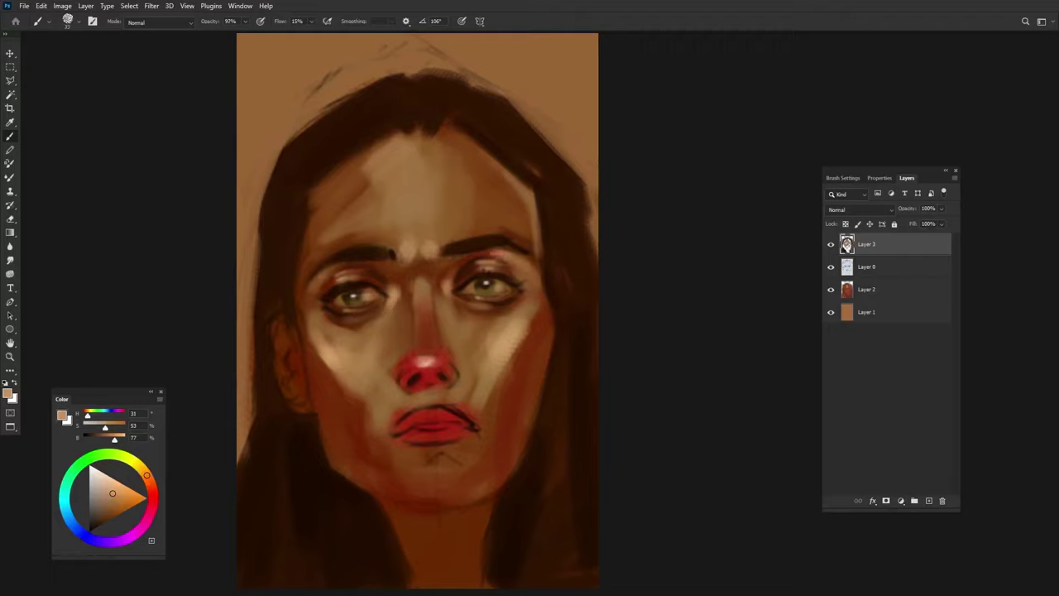
pyautogui.moveTo(314, 269); pyautogui.dragTo(329, 281)
pyautogui.keyDown('alt'); pyautogui.click(362, 195); pyautogui.keyUp('alt')
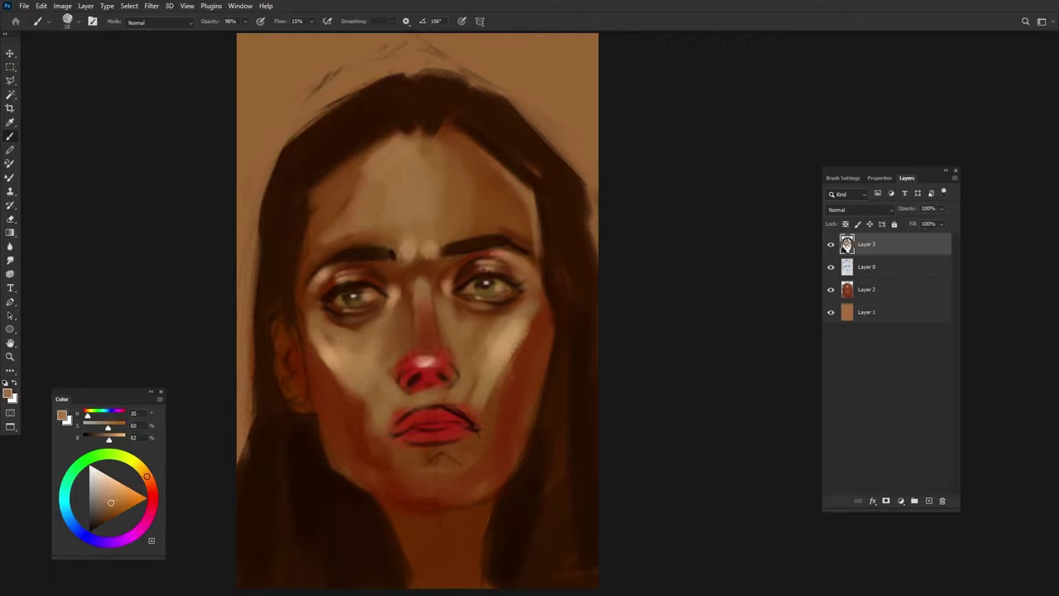
pyautogui.keyDown('alt'); pyautogui.click(389, 198); pyautogui.keyUp('alt')
pyautogui.moveTo(400, 246); pyautogui.dragTo(408, 234)
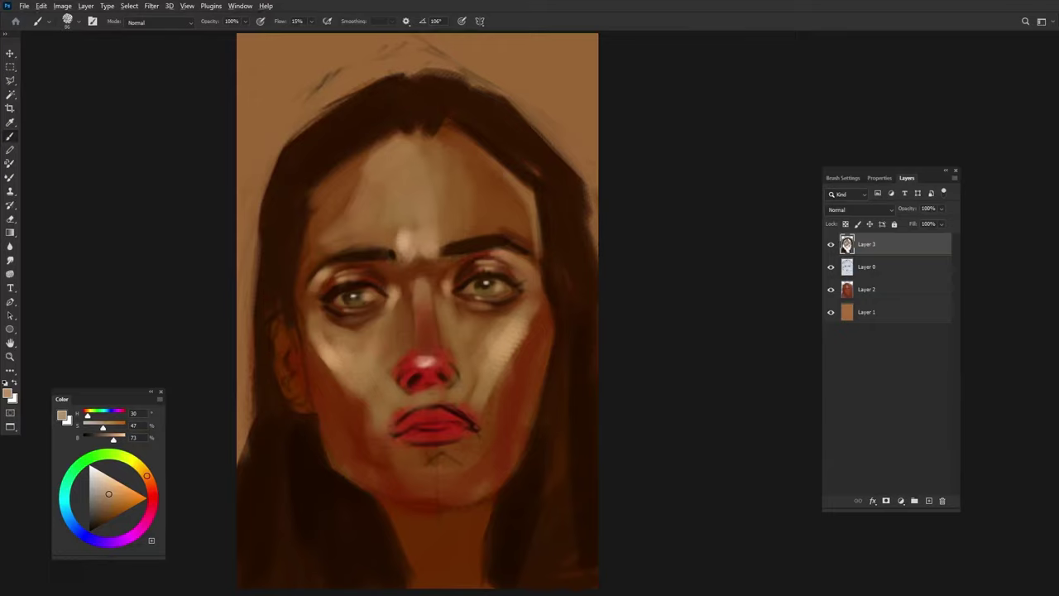
# Step: Paint light skin-tone strokes along both cheeks and the left chin
pyautogui.keyDown('alt'); pyautogui.click(357, 389); pyautogui.keyUp('alt')
pyautogui.moveTo(366, 399); pyautogui.dragTo(343, 464)
pyautogui.moveTo(520, 338); pyautogui.dragTo(530, 434)
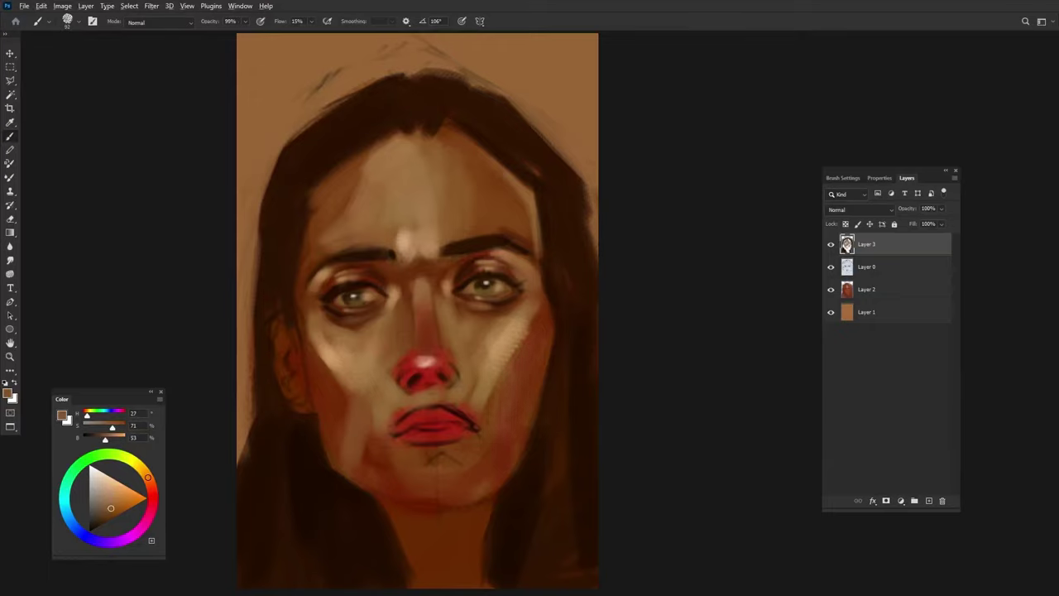
pyautogui.keyDown('alt'); pyautogui.click(505, 381); pyautogui.keyUp('alt')
pyautogui.moveTo(538, 323); pyautogui.dragTo(479, 476)
pyautogui.moveTo(335, 354); pyautogui.dragTo(308, 435)
pyautogui.moveTo(389, 433); pyautogui.dragTo(370, 467)
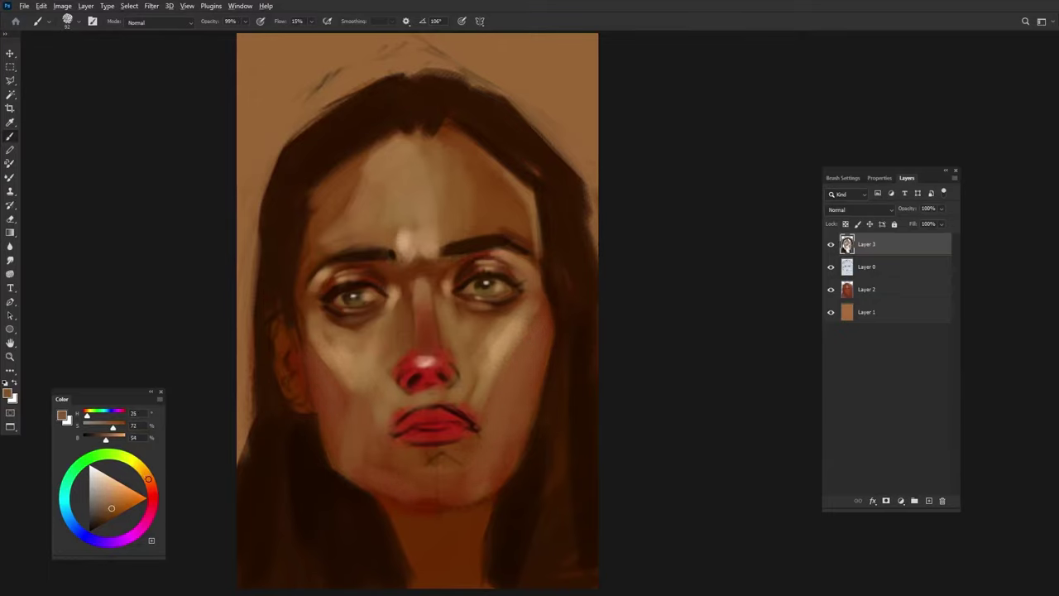
# Step: Tone down the bright red nose with sampled skin tones at about 97% brush opacity
pyautogui.keyDown('alt'); pyautogui.click(433, 412); pyautogui.keyUp('alt')
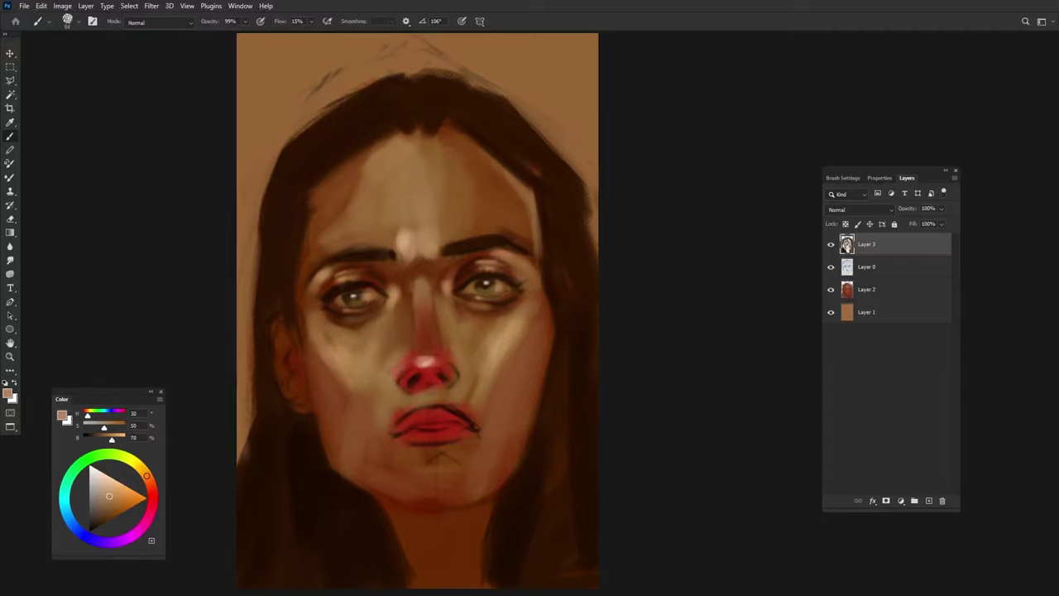
pyautogui.press('9')
pyautogui.press('7')
pyautogui.keyDown('alt'); pyautogui.click(422, 327); pyautogui.keyUp('alt')
pyautogui.keyDown('alt'); pyautogui.click(428, 348); pyautogui.keyUp('alt')
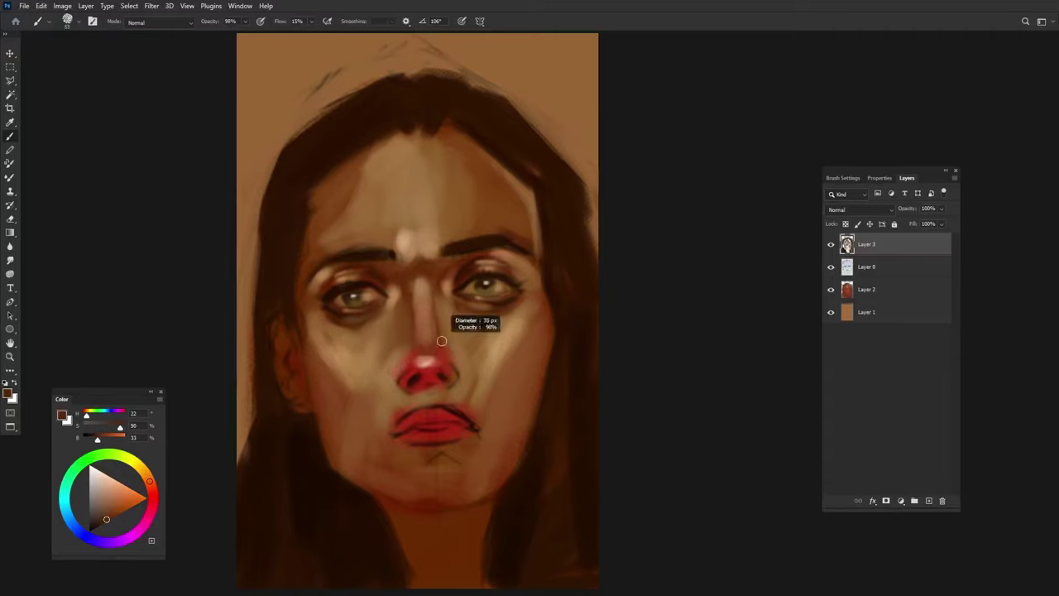
pyautogui.keyDown('alt'); pyautogui.click(431, 371); pyautogui.keyUp('alt')
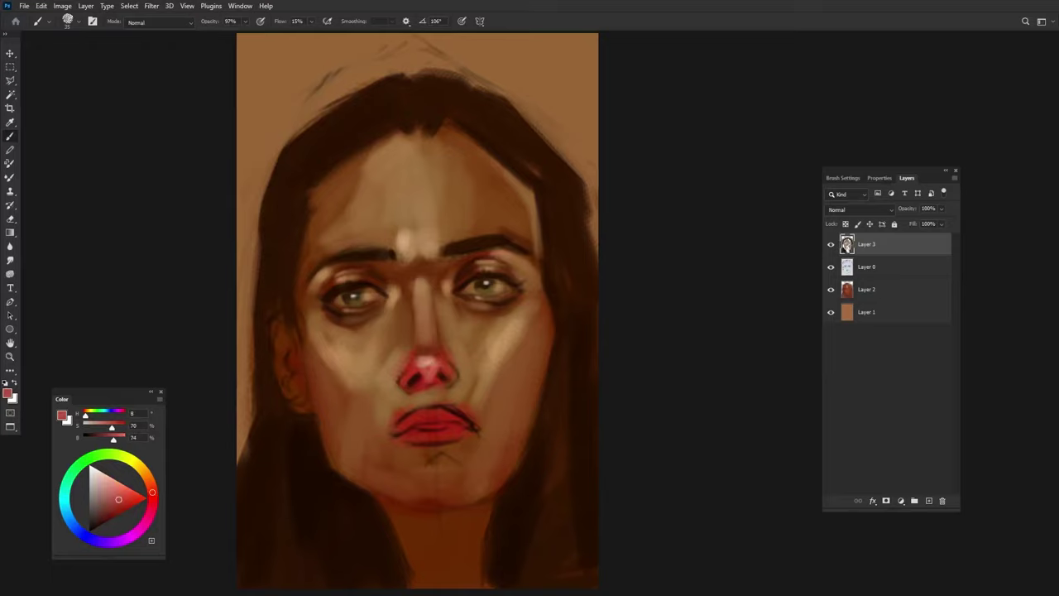
pyautogui.keyDown('alt'); pyautogui.click(399, 416); pyautogui.keyUp('alt')
# Step: Deepen the lips with sampled dark red, switching brush opacity between 93% and 94%
pyautogui.press('9')
pyautogui.press('4')
pyautogui.keyDown('alt'); pyautogui.click(395, 410); pyautogui.keyUp('alt')
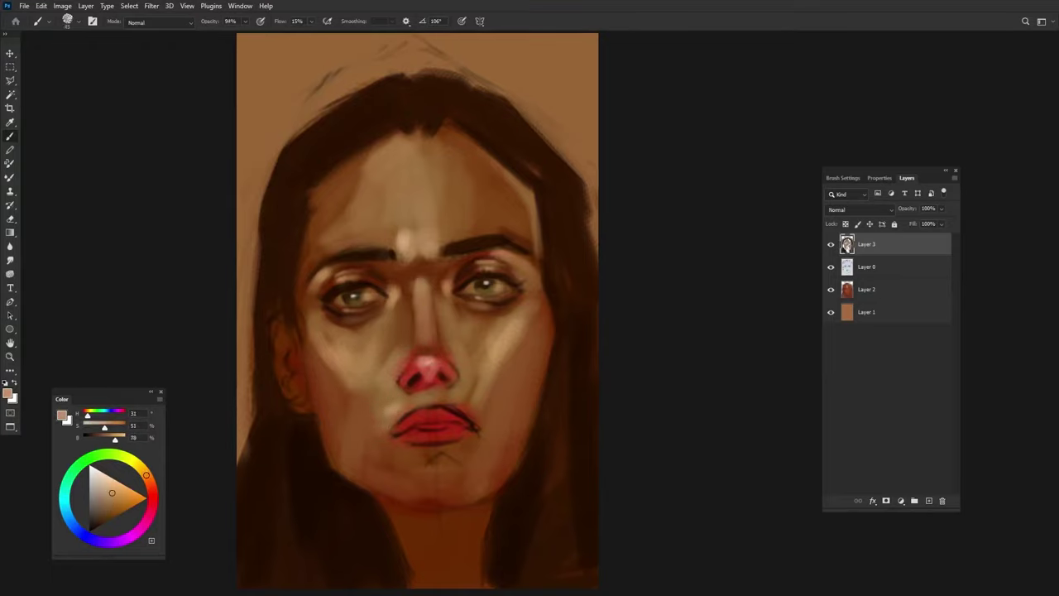
pyautogui.keyDown('alt'); pyautogui.click(434, 419); pyautogui.keyUp('alt')
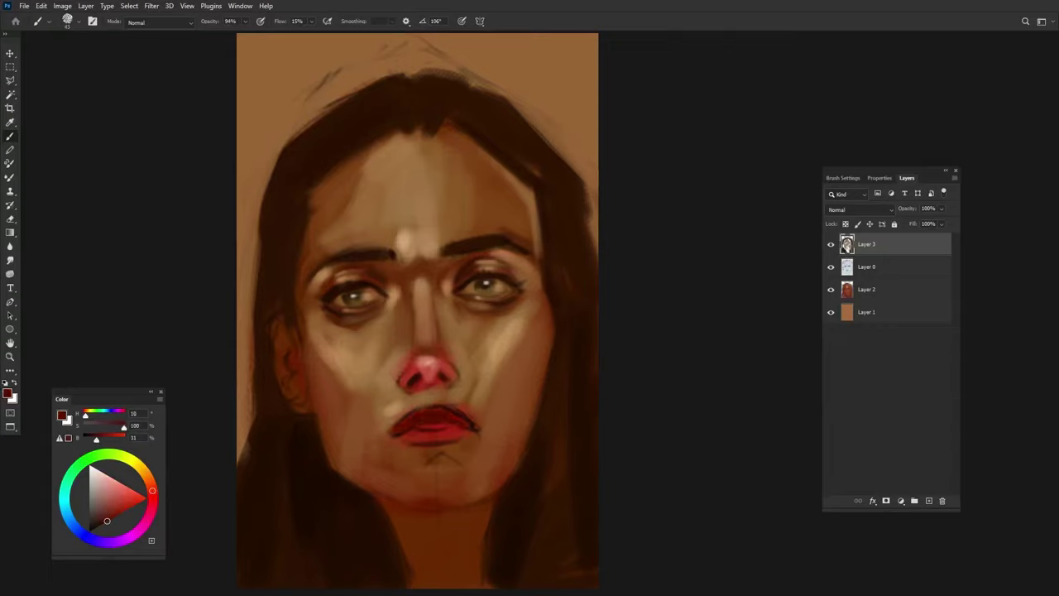
pyautogui.press('9')
pyautogui.press('3')
pyautogui.keyDown('alt'); pyautogui.click(437, 397); pyautogui.keyUp('alt')
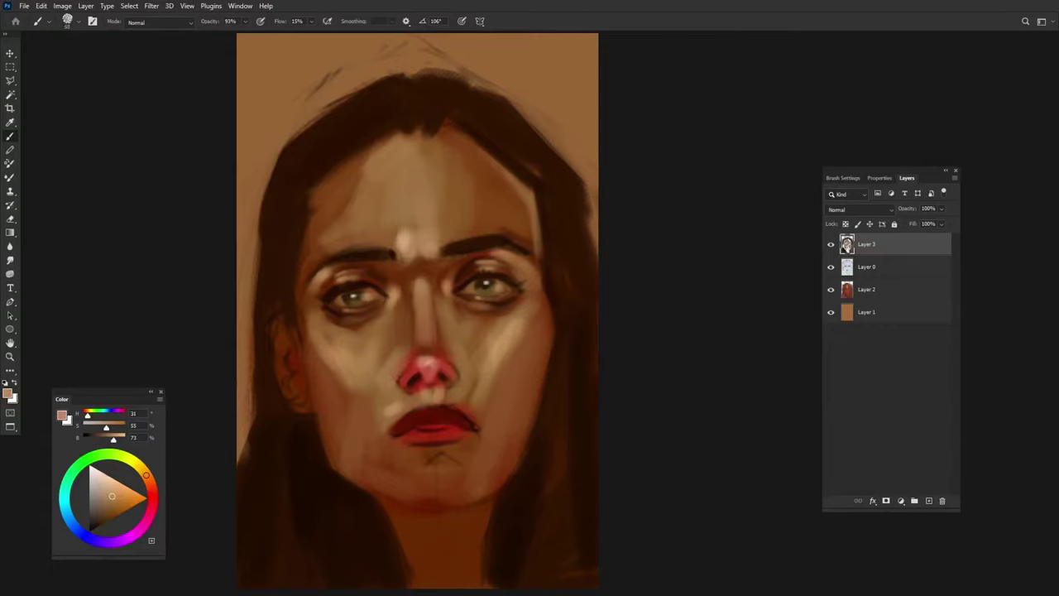
pyautogui.press('9')
pyautogui.press('4')
# Step: Reshape the lips in a brighter red at 95–96% opacity and dab a highlight on the nose tip
pyautogui.keyDown('alt'); pyautogui.click(468, 366); pyautogui.keyUp('alt')
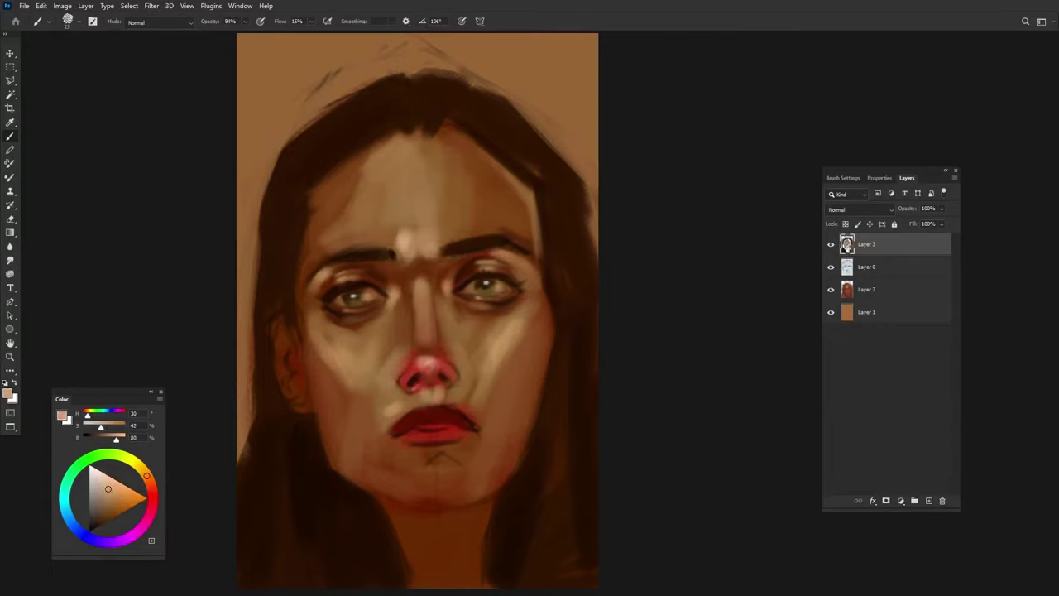
pyautogui.keyDown('alt'); pyautogui.click(412, 383); pyautogui.keyUp('alt')
pyautogui.press('9')
pyautogui.press('5')
pyautogui.keyDown('alt'); pyautogui.click(455, 376); pyautogui.keyUp('alt')
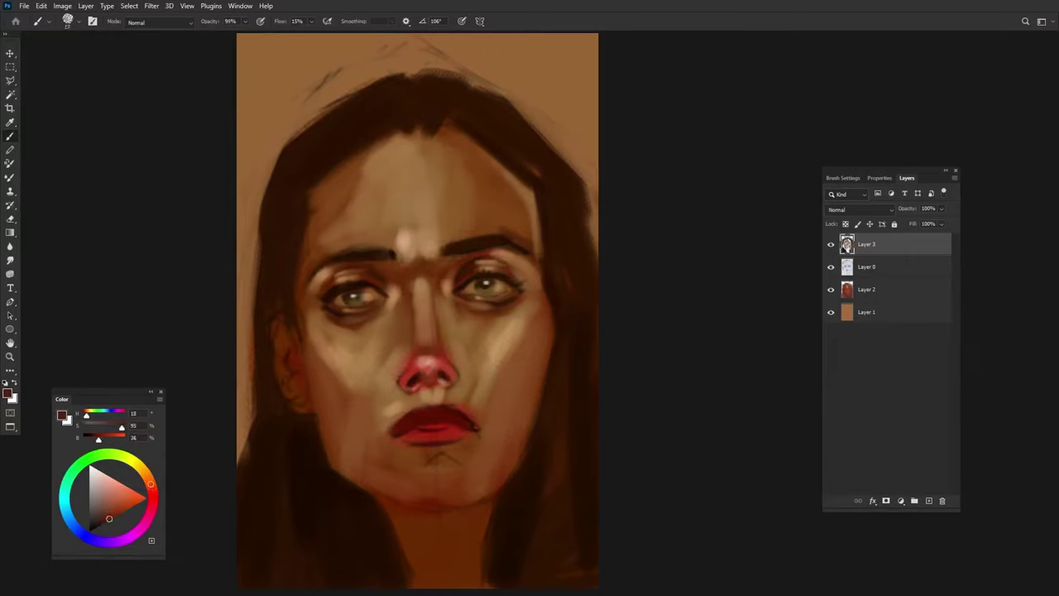
pyautogui.press('9')
pyautogui.press('6')
pyautogui.keyDown('alt'); pyautogui.click(406, 240); pyautogui.keyUp('alt')
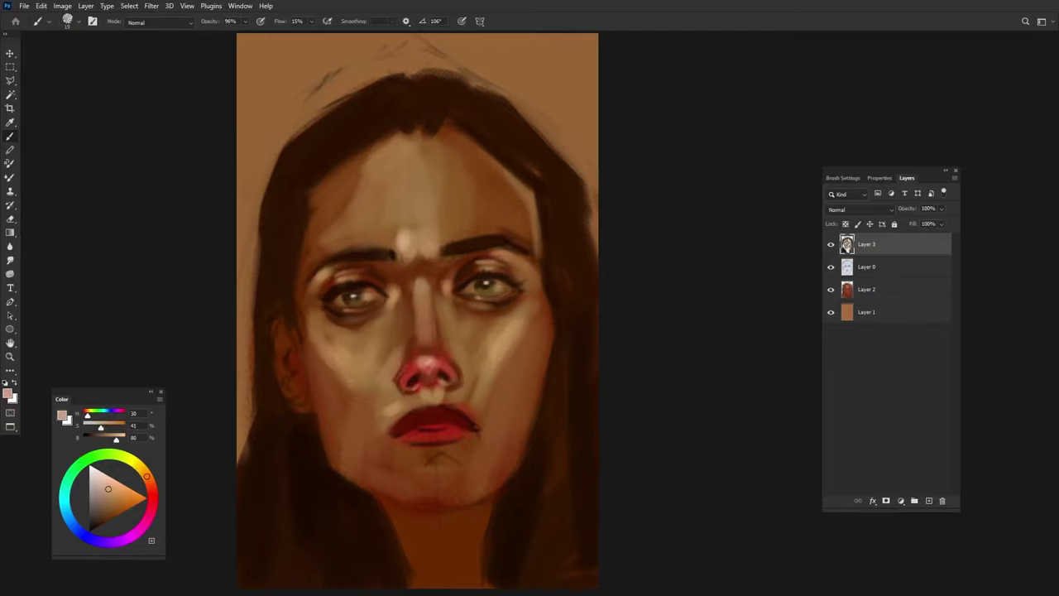
pyautogui.click(420, 362)
# Step: Sample the lip red, pick a darker burgundy, and dab an accent beneath the lower lip
pyautogui.keyDown('alt'); pyautogui.click(435, 427); pyautogui.keyUp('alt')
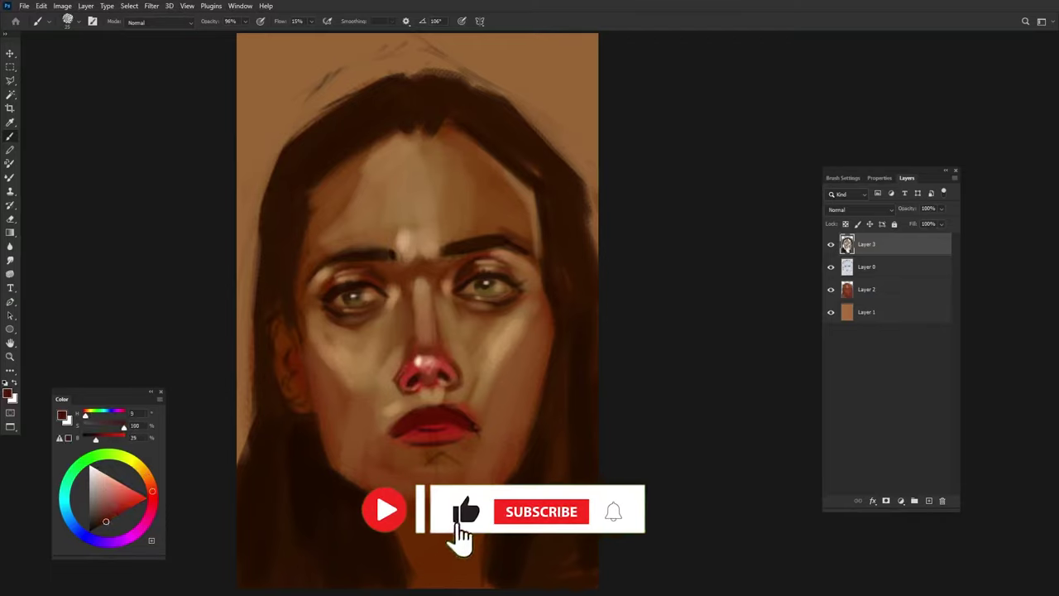
pyautogui.keyDown('alt'); pyautogui.click(473, 434); pyautogui.keyUp('alt')
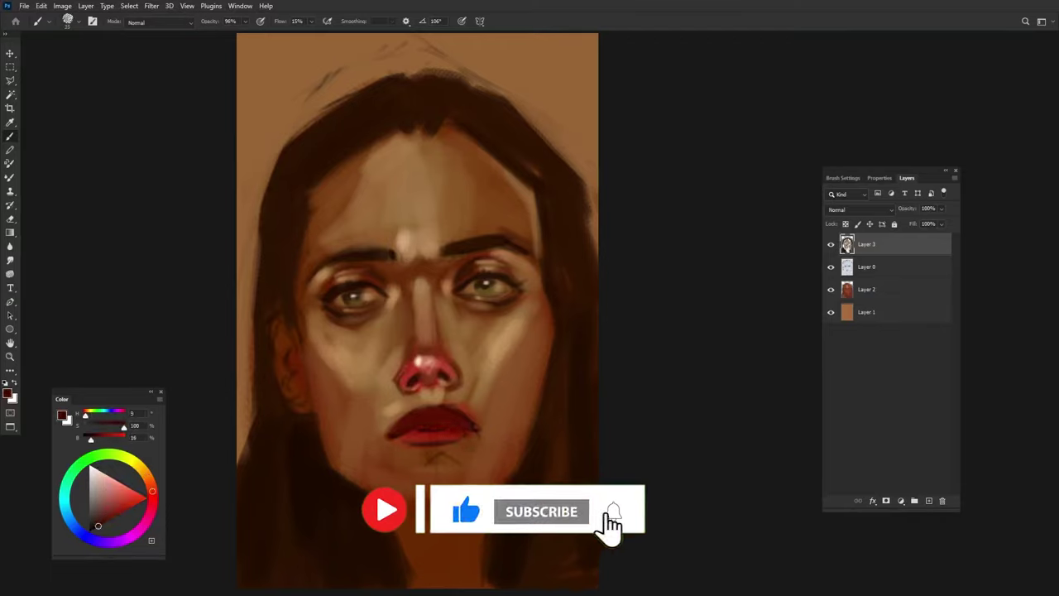
pyautogui.click(474, 434)
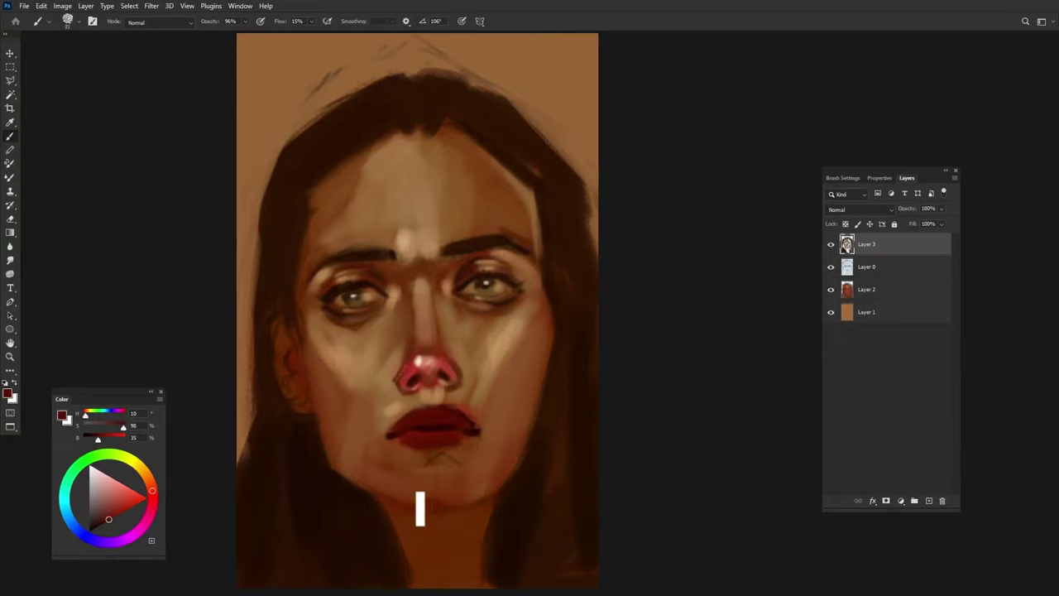
# Step: Smooth the chin and lighten the skin around the lip corners with a light tan
pyautogui.keyDown('alt'); pyautogui.click(430, 468); pyautogui.keyUp('alt')
pyautogui.moveTo(409, 464); pyautogui.dragTo(464, 496)
pyautogui.moveTo(381, 441); pyautogui.dragTo(399, 451)
pyautogui.moveTo(468, 432); pyautogui.dragTo(490, 447)
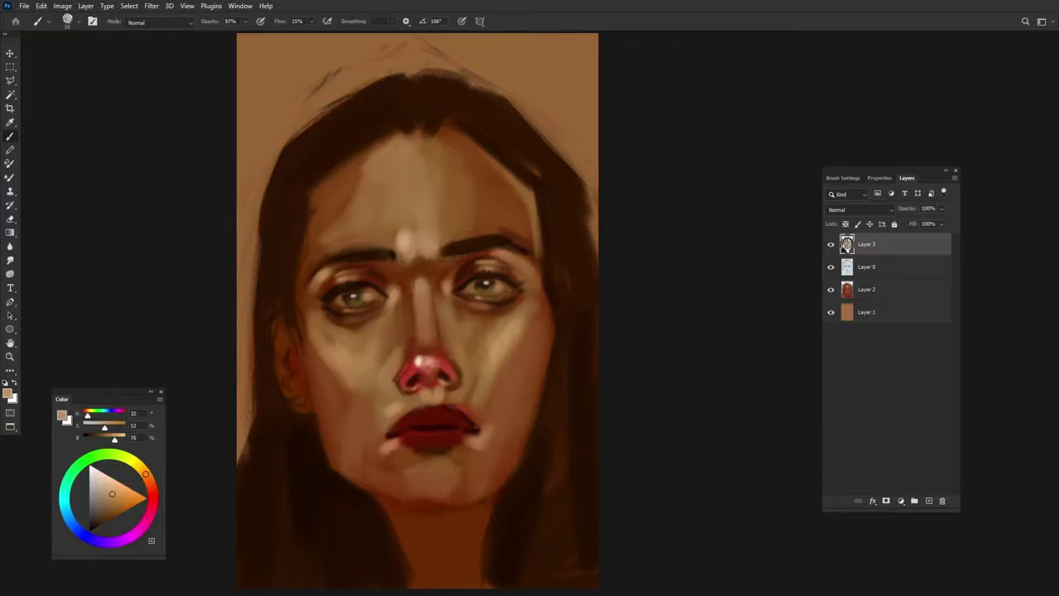
pyautogui.moveTo(366, 451); pyautogui.dragTo(385, 418)
pyautogui.moveTo(478, 435); pyautogui.dragTo(495, 405)
# Step: Blend both cheeks and the jaw with light tan strokes
pyautogui.moveTo(365, 443); pyautogui.dragTo(369, 380)
pyautogui.moveTo(497, 422); pyautogui.dragTo(492, 368)
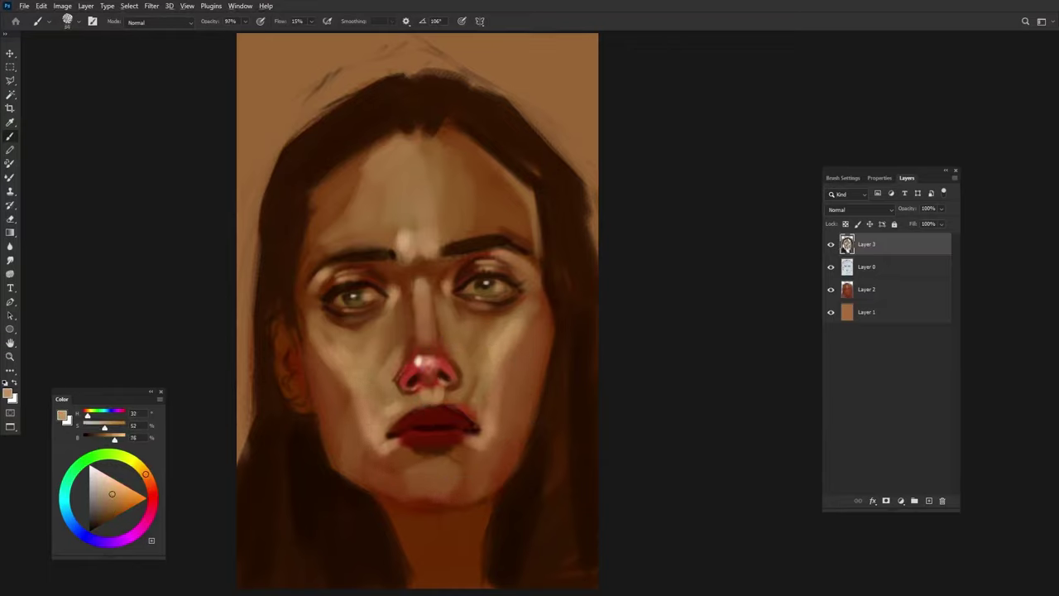
pyautogui.moveTo(314, 389); pyautogui.dragTo(343, 343)
pyautogui.moveTo(348, 422); pyautogui.dragTo(352, 387)
pyautogui.moveTo(518, 364); pyautogui.dragTo(532, 327)
# Step: Paint over the forehead with pale and darker tan, then set brush opacity to 97%
pyautogui.keyDown('alt'); pyautogui.click(441, 186); pyautogui.keyUp('alt')
pyautogui.moveTo(389, 223); pyautogui.dragTo(418, 153)
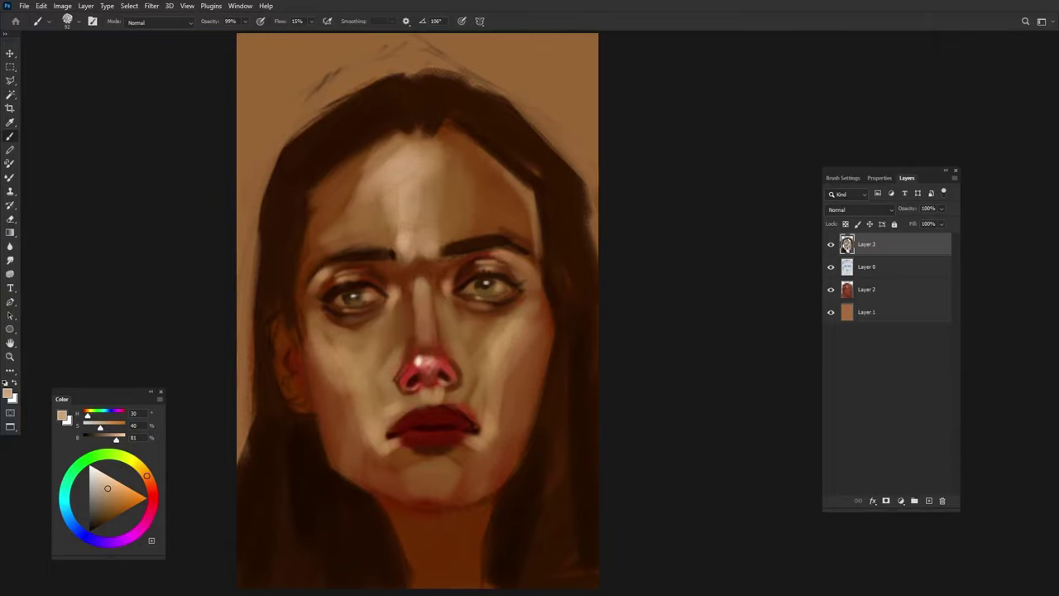
pyautogui.keyDown('alt'); pyautogui.click(503, 376); pyautogui.keyUp('alt')
pyautogui.moveTo(414, 240); pyautogui.dragTo(389, 153)
pyautogui.press('9')
pyautogui.press('7')
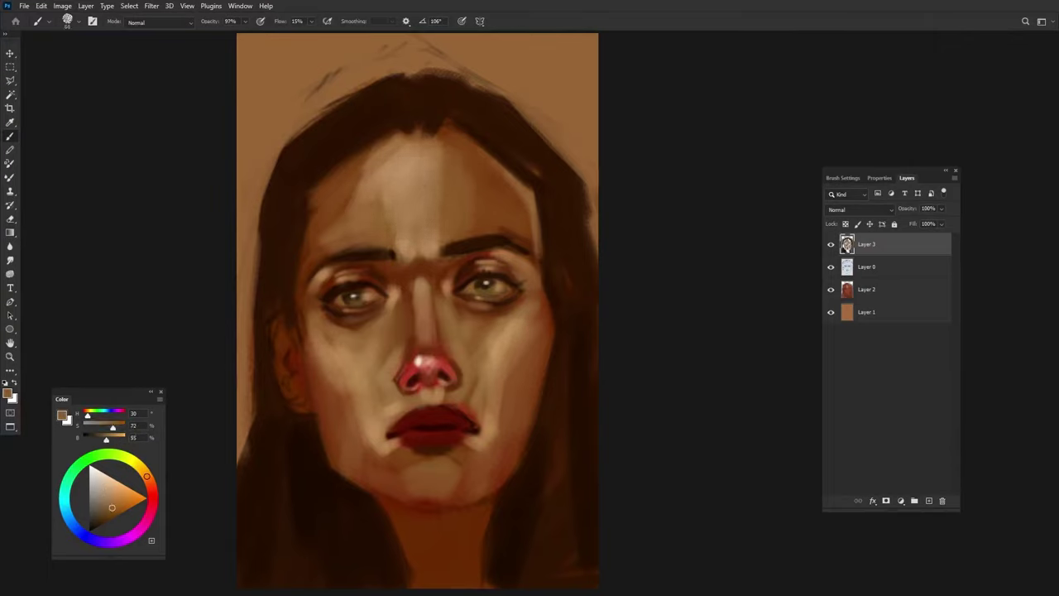
# Step: Mix lip highlight colours—bright pink, pale peach, near-black red—adjusting opacity between 90% and 100%
pyautogui.keyDown('alt'); pyautogui.click(417, 427); pyautogui.keyUp('alt')
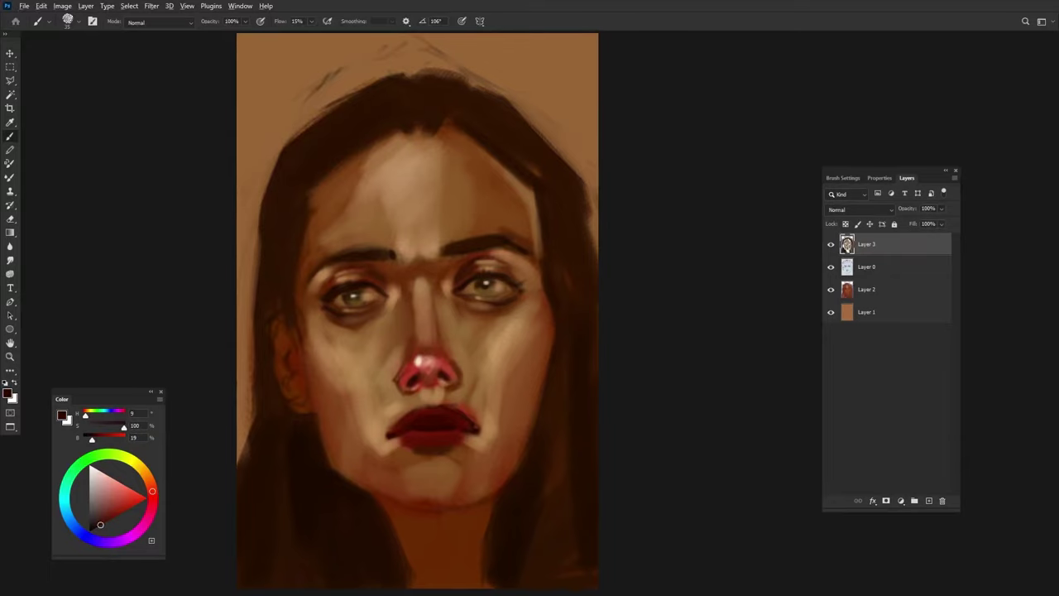
pyautogui.moveTo(100, 525); pyautogui.dragTo(126, 488)
pyautogui.keyDown('alt'); pyautogui.click(433, 439); pyautogui.keyUp('alt')
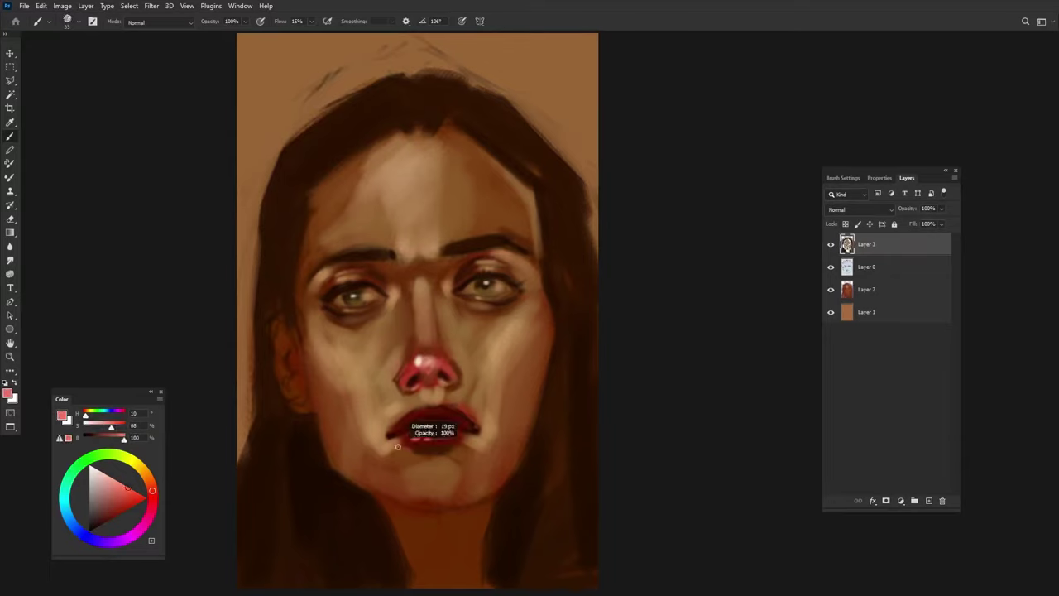
pyautogui.press('9')
pyautogui.press('9')
pyautogui.moveTo(111, 497); pyautogui.dragTo(118, 482)
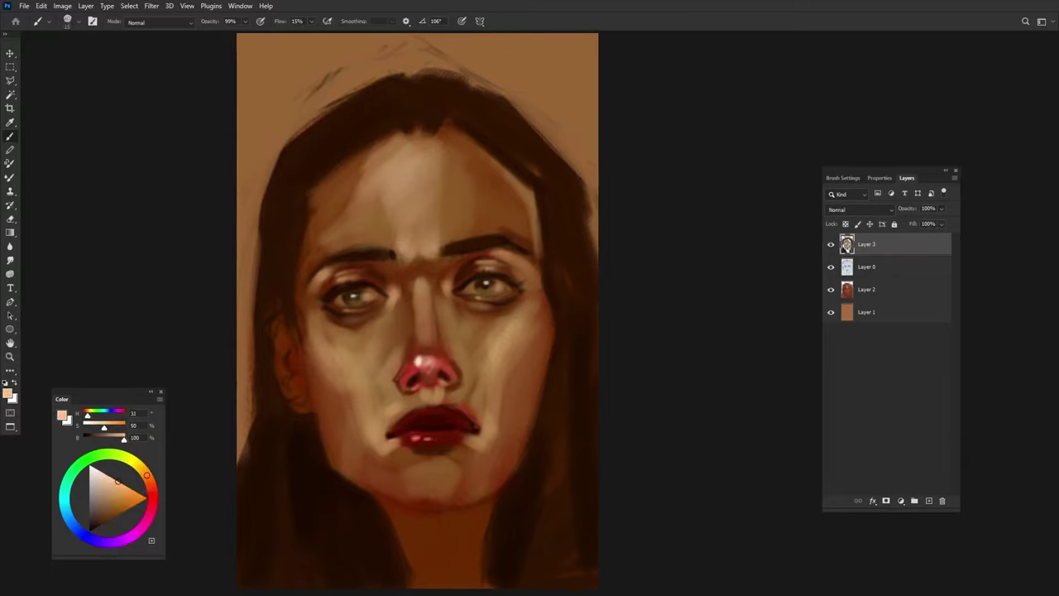
pyautogui.press('0')
pyautogui.keyDown('alt'); pyautogui.click(430, 405); pyautogui.keyUp('alt')
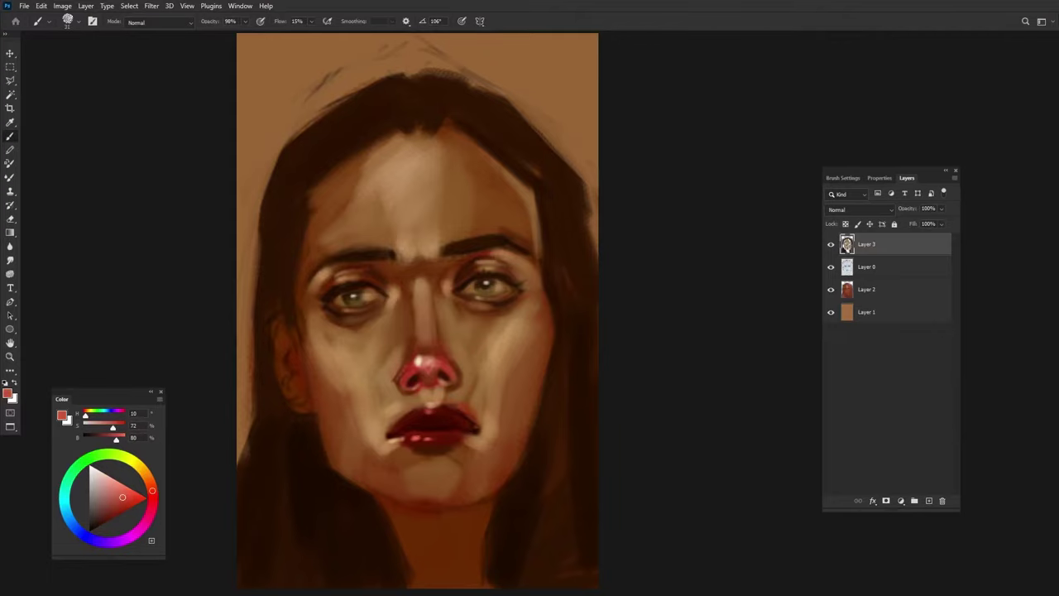
pyautogui.moveTo(122, 497); pyautogui.dragTo(95, 528)
pyautogui.keyDown('alt'); pyautogui.click(431, 429); pyautogui.keyUp('alt')
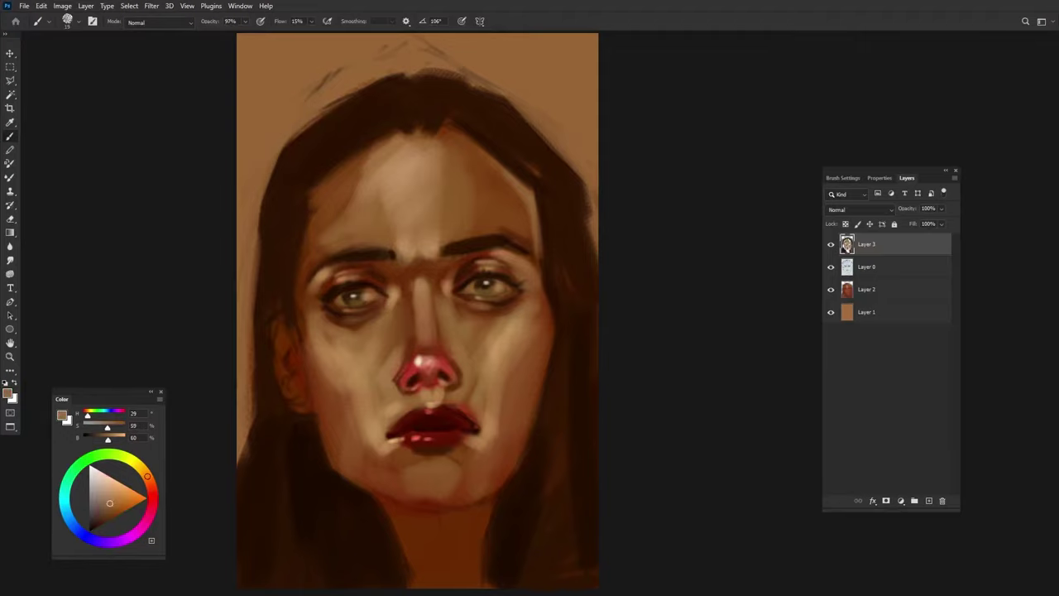
pyautogui.press('9')
pyautogui.keyDown('alt'); pyautogui.click(546, 306); pyautogui.keyUp('alt')
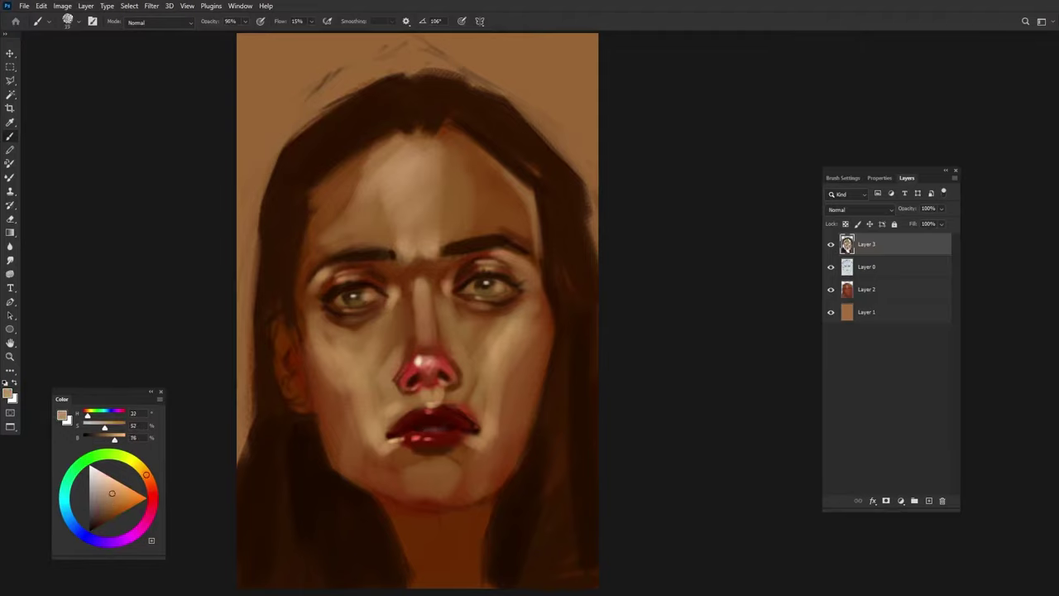
# Step: Paint a light rim edge down the right cheek and jaw, then soften it with very dark brown
pyautogui.press('9')
pyautogui.press('9')
pyautogui.moveTo(542, 258)
pyautogui.mouseDown()
pyautogui.moveTo(547, 342)
pyautogui.moveTo(513, 479)
pyautogui.moveTo(430, 518)
pyautogui.moveTo(369, 500)
pyautogui.moveTo(323, 467)
pyautogui.mouseUp()
pyautogui.moveTo(296, 359); pyautogui.dragTo(341, 498)
pyautogui.press('0')
pyautogui.keyDown('alt'); pyautogui.click(572, 331); pyautogui.keyUp('alt')
pyautogui.moveTo(553, 308); pyautogui.dragTo(523, 452)
pyautogui.moveTo(304, 408); pyautogui.dragTo(338, 490)
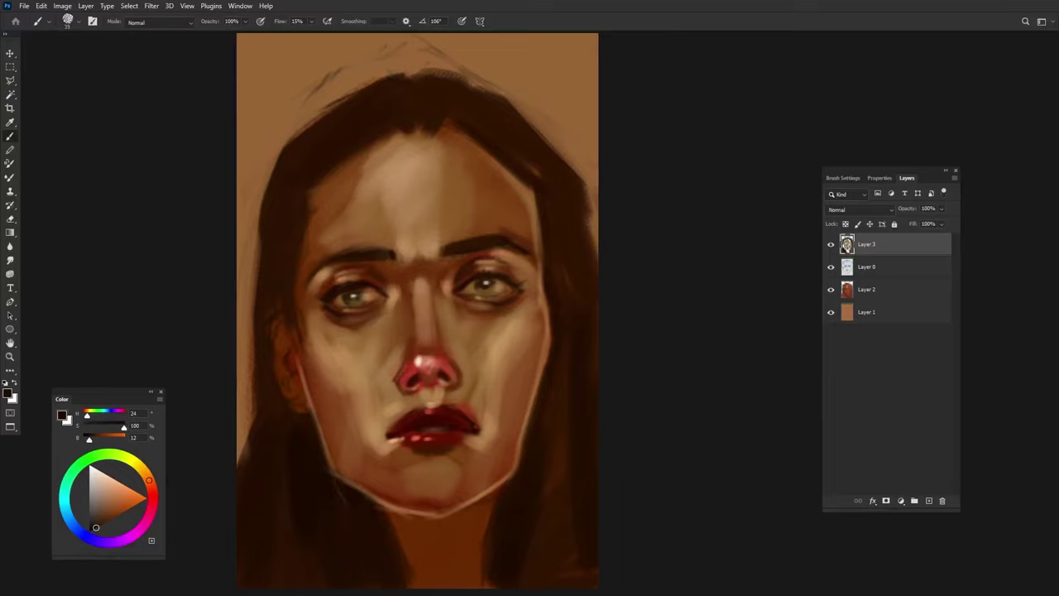
# Step: Blend the forehead with soft mid-tan strokes
pyautogui.keyDown('alt'); pyautogui.click(523, 195); pyautogui.keyUp('alt')
pyautogui.moveTo(513, 224); pyautogui.dragTo(463, 166)
pyautogui.moveTo(463, 206); pyautogui.dragTo(447, 153)
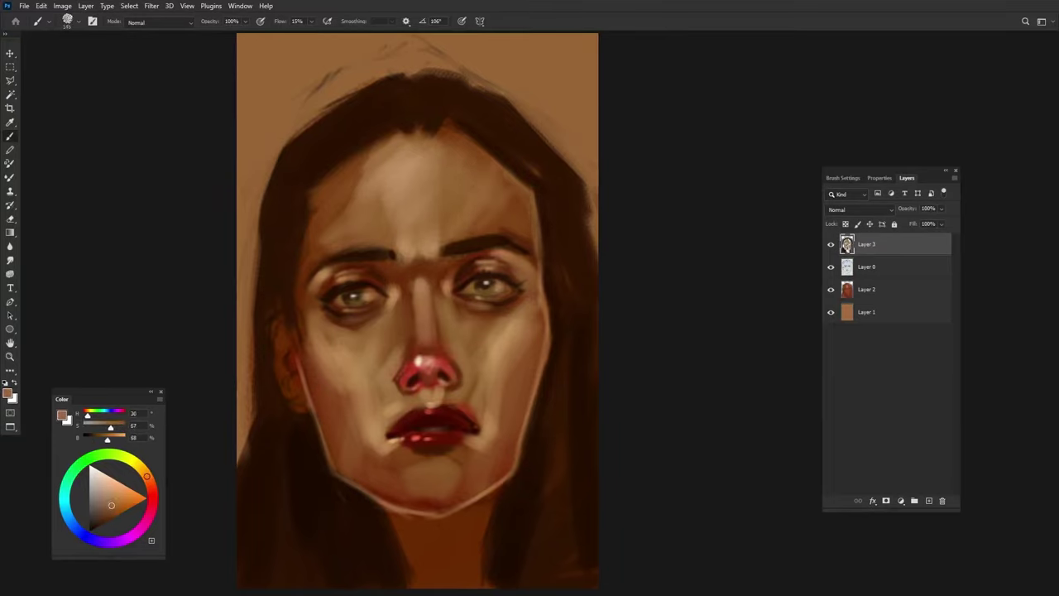
pyautogui.moveTo(422, 215); pyautogui.dragTo(331, 165)
# Step: Brighten the skin under both eyes with a lighter tan at 98% opacity
pyautogui.press('9')
pyautogui.press('8')
pyautogui.keyDown('alt'); pyautogui.click(485, 295); pyautogui.keyUp('alt')
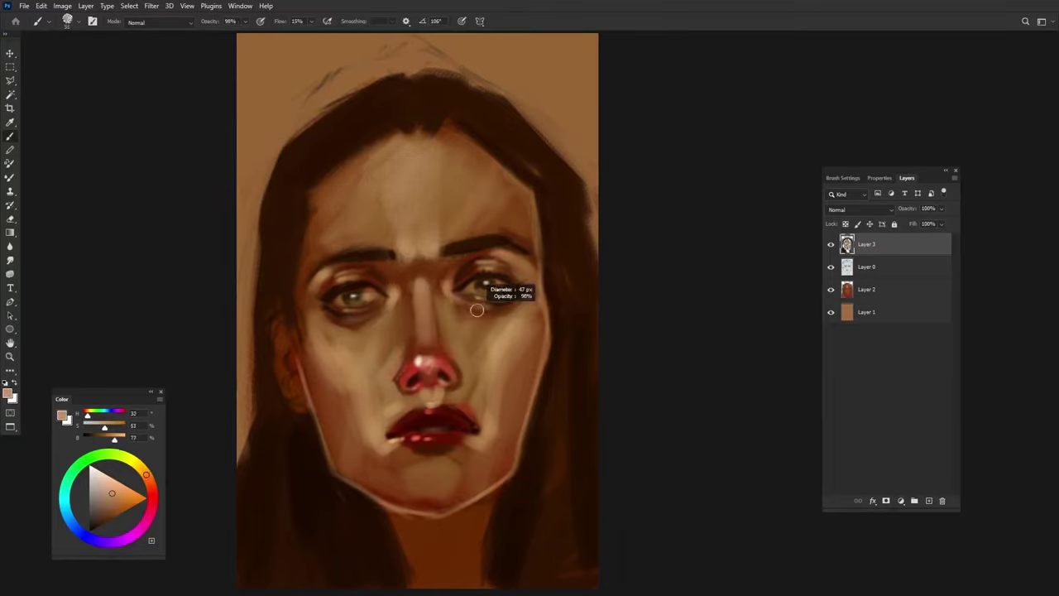
pyautogui.moveTo(377, 303); pyautogui.dragTo(389, 308)
pyautogui.moveTo(453, 305); pyautogui.dragTo(476, 346)
pyautogui.moveTo(373, 306); pyautogui.dragTo(406, 340)
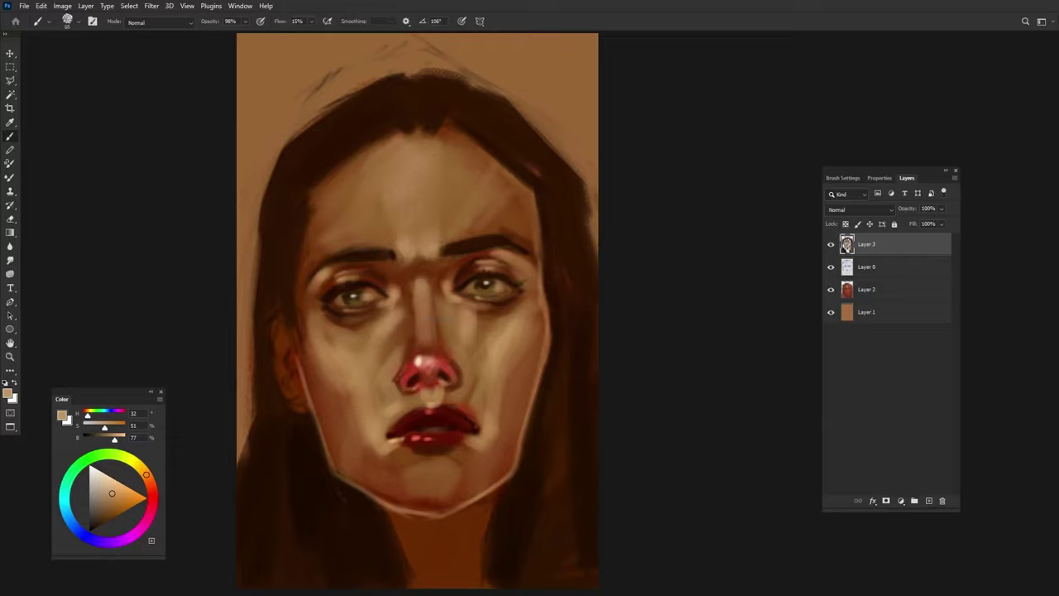
pyautogui.press('0')
pyautogui.keyDown('alt'); pyautogui.click(418, 379); pyautogui.keyUp('alt')
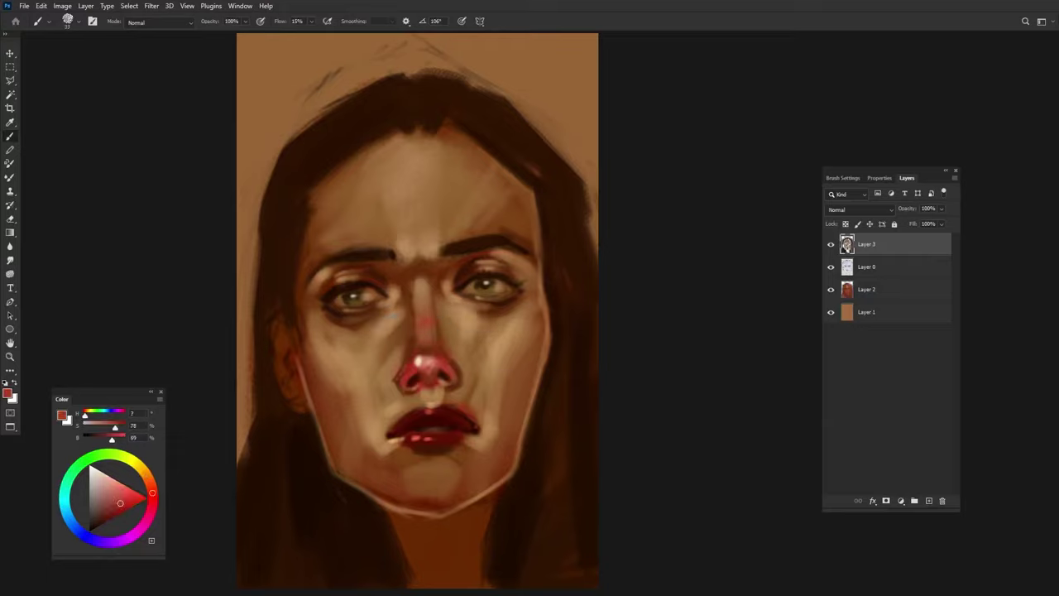
pyautogui.keyDown('alt'); pyautogui.click(320, 399); pyautogui.keyUp('alt')
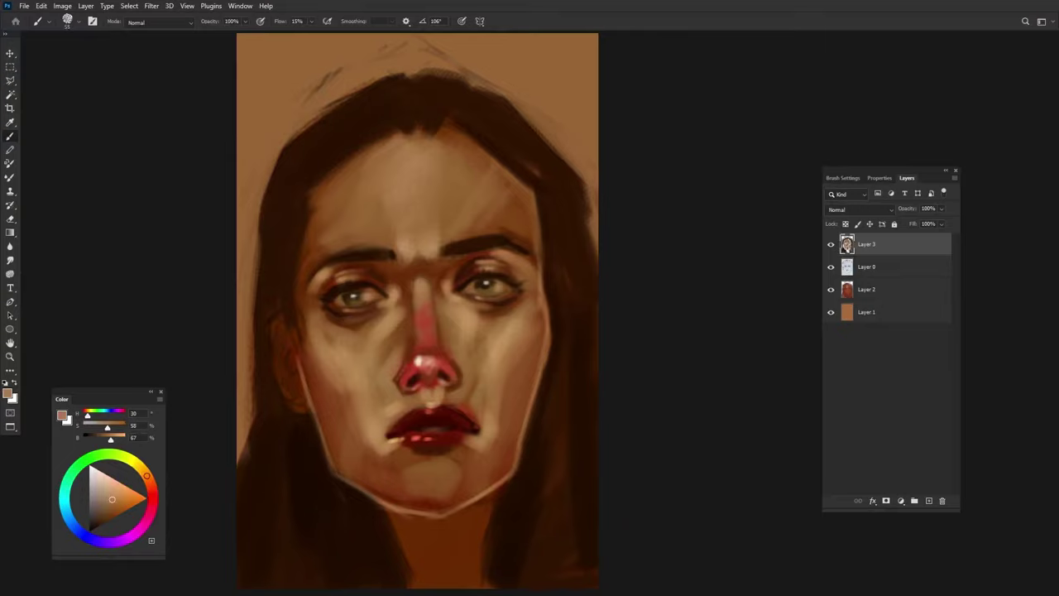
# Step: Lighten the left face edge, then darken the hair edges beside both sides of the face with very dark brown
pyautogui.press('9')
pyautogui.press('9')
pyautogui.moveTo(276, 316); pyautogui.dragTo(286, 385)
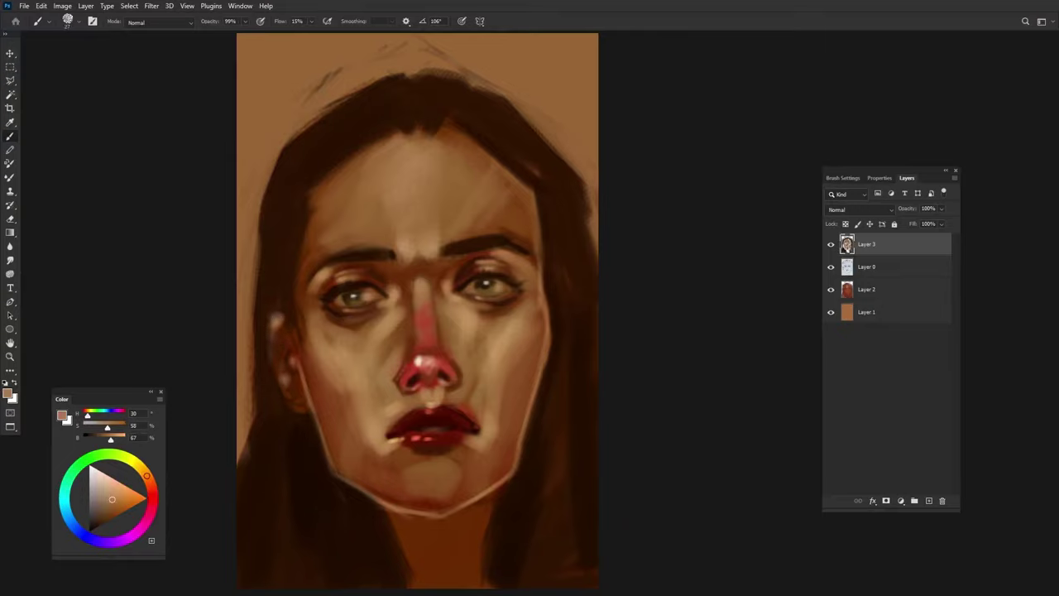
pyautogui.keyDown('alt'); pyautogui.click(264, 398); pyautogui.keyUp('alt')
pyautogui.click(89, 531)
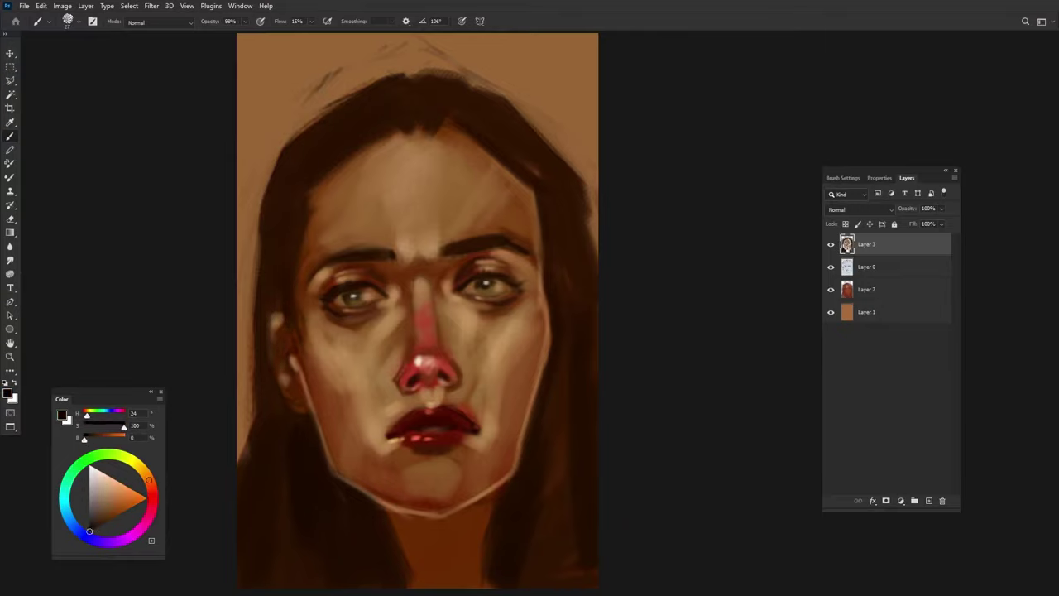
pyautogui.moveTo(270, 198); pyautogui.dragTo(272, 316)
pyautogui.moveTo(545, 220); pyautogui.dragTo(546, 313)
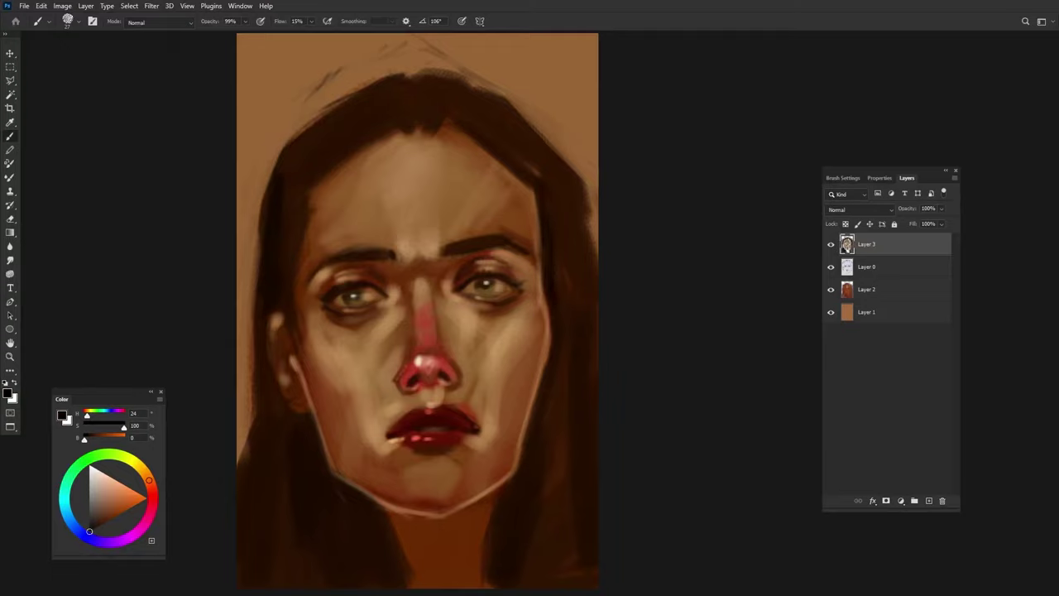
pyautogui.moveTo(552, 397)
pyautogui.mouseDown()
pyautogui.moveTo(526, 474)
pyautogui.moveTo(536, 470)
pyautogui.mouseUp()
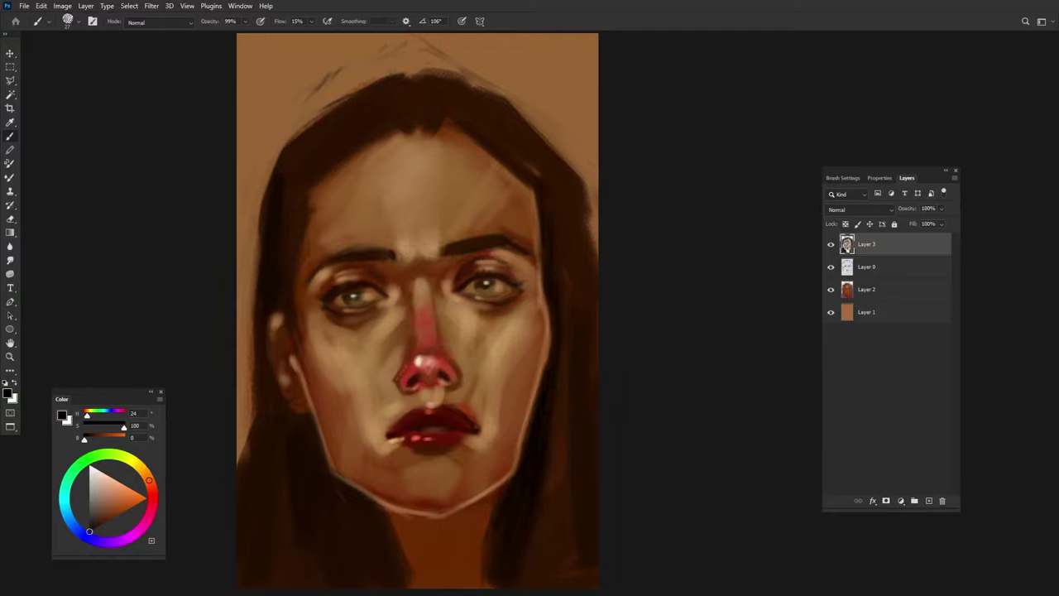
# Step: Refine the right hair edge with mid-brown and near-black brown strokes
pyautogui.click(100, 524)
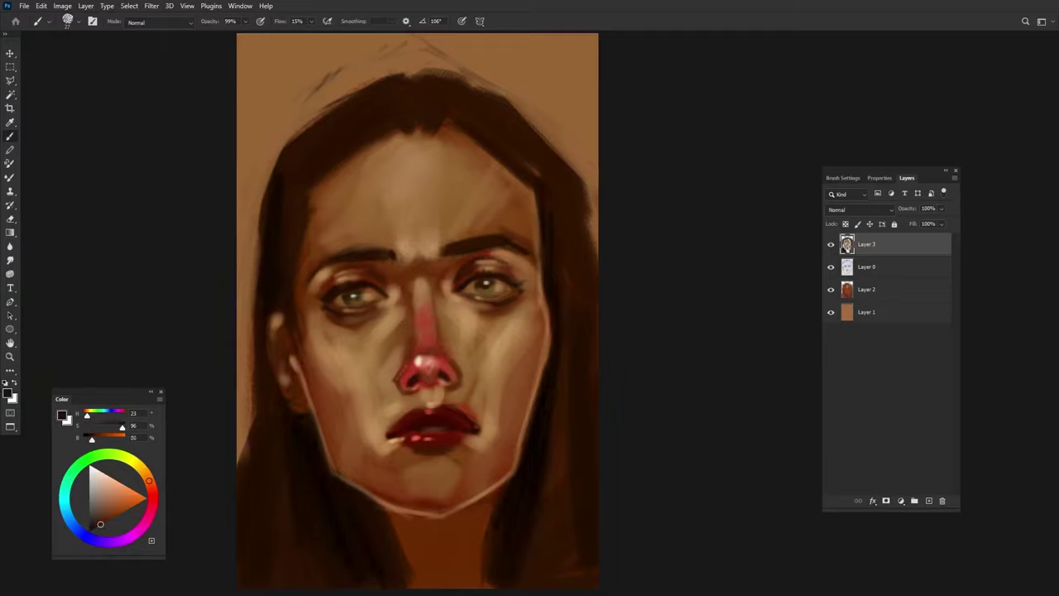
pyautogui.click(109, 500)
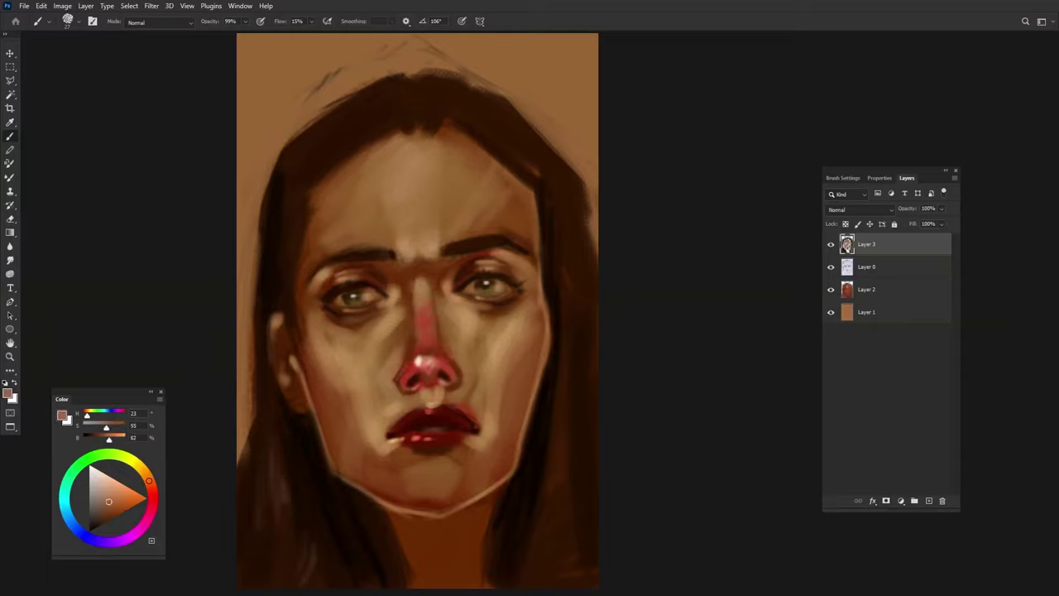
pyautogui.moveTo(562, 358); pyautogui.dragTo(560, 489)
pyautogui.keyDown('alt'); pyautogui.click(566, 389); pyautogui.keyUp('alt')
pyautogui.moveTo(579, 400)
pyautogui.mouseDown()
pyautogui.moveTo(580, 475)
pyautogui.moveTo(553, 488)
pyautogui.moveTo(561, 408)
pyautogui.mouseUp()
pyautogui.keyDown('alt'); pyautogui.click(563, 397); pyautogui.keyUp('alt')
# Step: Darken the upper-right and lower-right hair with near-black brown
pyautogui.keyDown('alt'); pyautogui.click(445, 109); pyautogui.keyUp('alt')
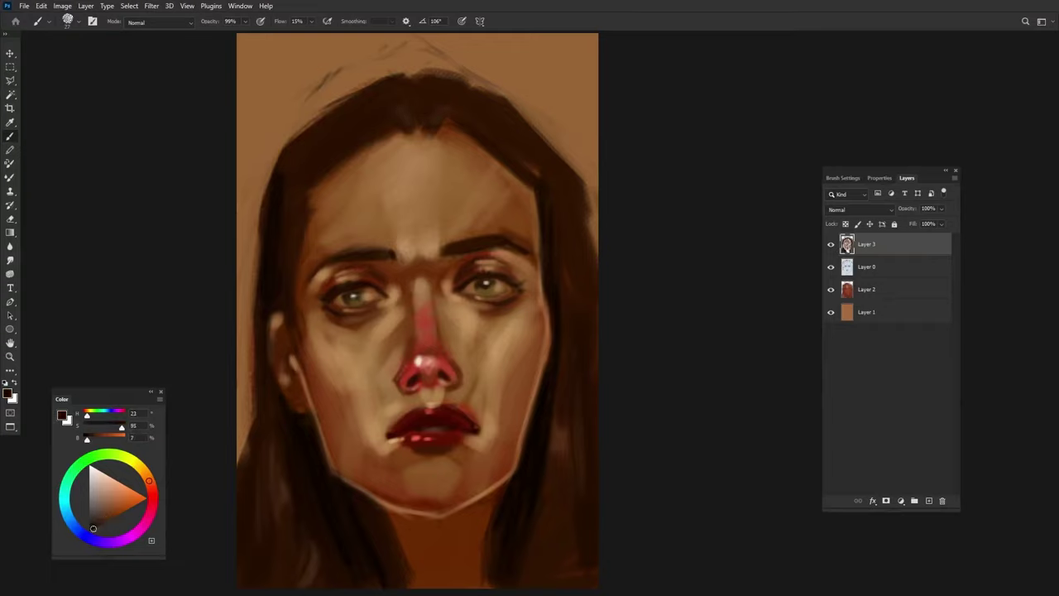
pyautogui.moveTo(483, 124); pyautogui.dragTo(536, 174)
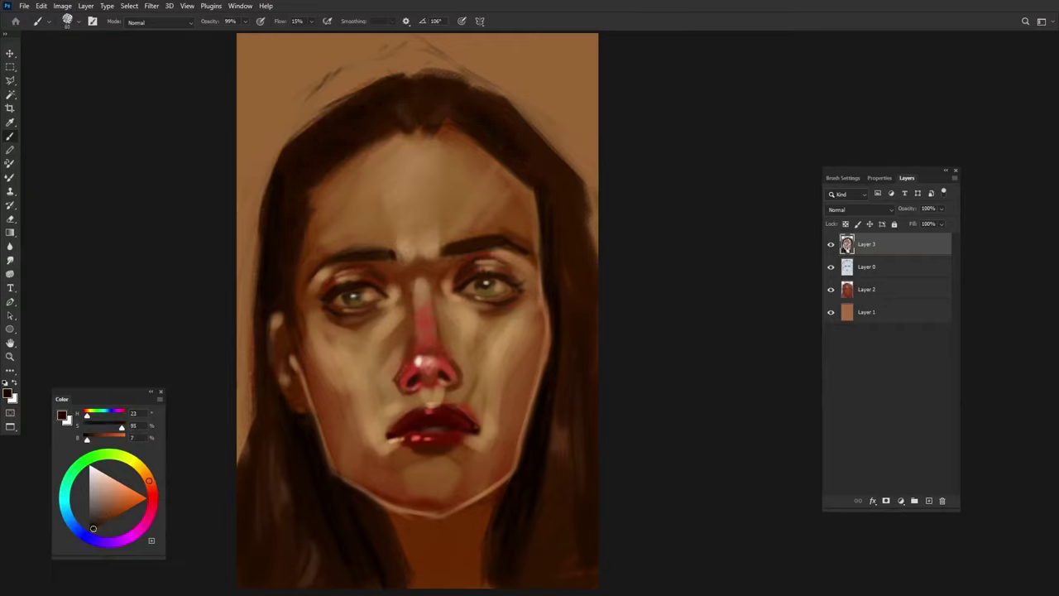
pyautogui.moveTo(485, 87); pyautogui.dragTo(530, 158)
pyautogui.keyDown('alt'); pyautogui.click(555, 538); pyautogui.keyUp('alt')
pyautogui.moveTo(538, 507); pyautogui.dragTo(572, 580)
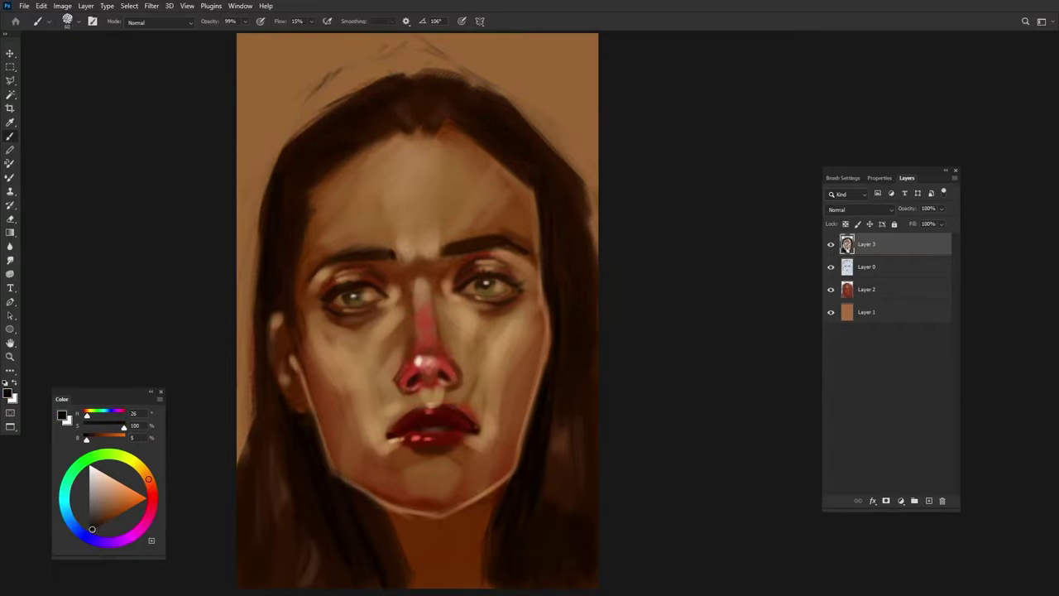
# Step: Smooth the jaw and chin with mid tan, lighten both cheeks, and shade the lower left cheek and right jaw
pyautogui.keyDown('alt'); pyautogui.click(481, 434); pyautogui.keyUp('alt')
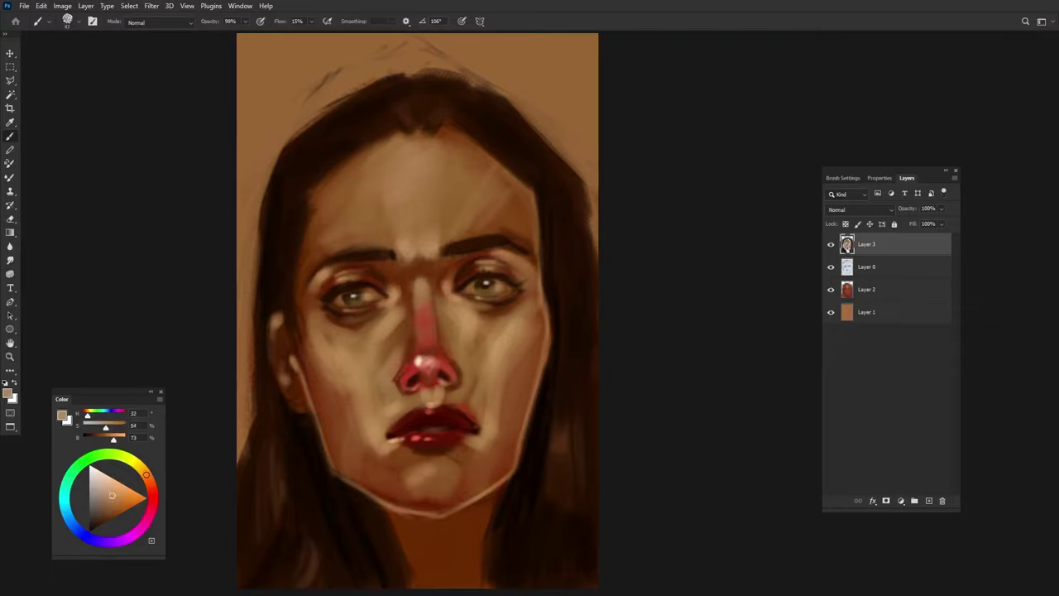
pyautogui.keyDown('alt'); pyautogui.click(436, 475); pyautogui.keyUp('alt')
pyautogui.moveTo(333, 442); pyautogui.dragTo(401, 498)
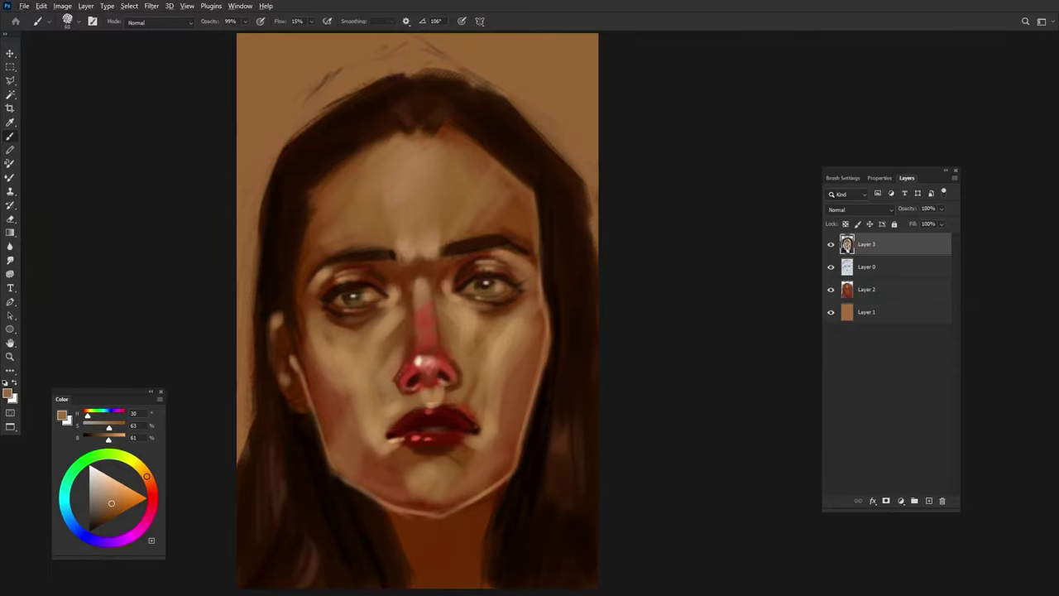
pyautogui.keyDown('alt'); pyautogui.click(314, 356); pyautogui.keyUp('alt')
pyautogui.moveTo(303, 339); pyautogui.dragTo(326, 383)
pyautogui.moveTo(542, 314); pyautogui.dragTo(517, 368)
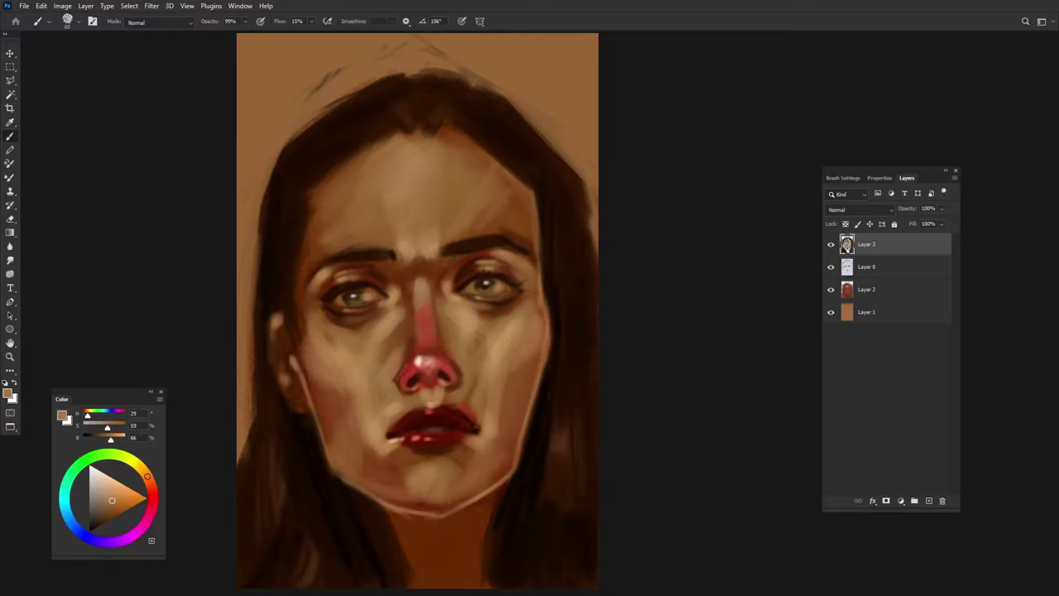
pyautogui.keyDown('alt'); pyautogui.click(339, 406); pyautogui.keyUp('alt')
pyautogui.moveTo(333, 389); pyautogui.dragTo(372, 455)
pyautogui.moveTo(509, 368); pyautogui.dragTo(525, 472)
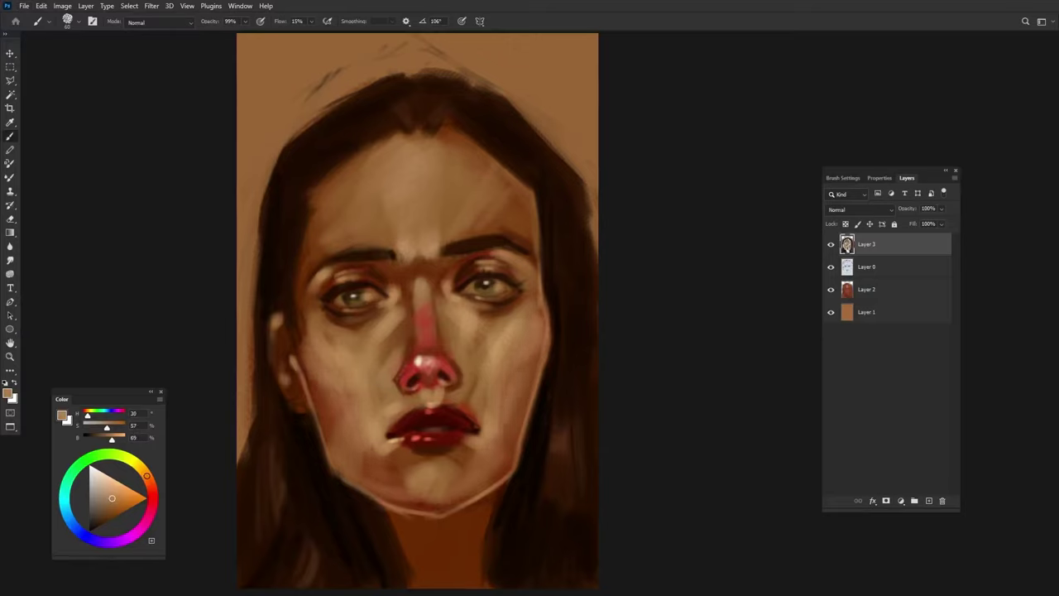
pyautogui.moveTo(376, 487)
pyautogui.mouseDown()
pyautogui.moveTo(400, 463)
pyautogui.moveTo(470, 446)
pyautogui.mouseUp()
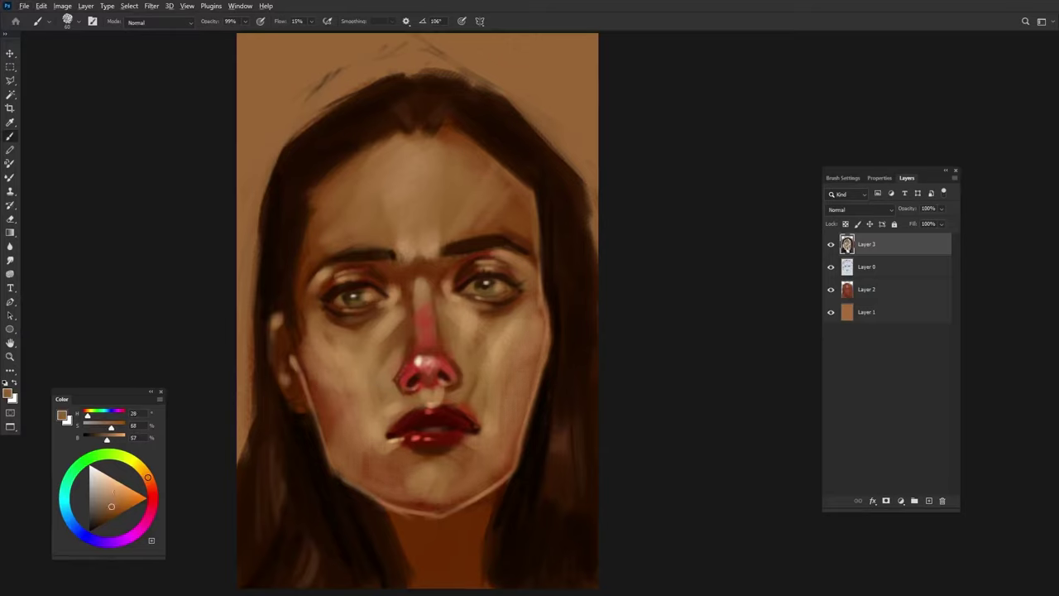
# Step: Brighten the left cheek under the eye and the right cheek edge with light peach
pyautogui.click(115, 481)
pyautogui.moveTo(330, 318); pyautogui.dragTo(325, 352)
pyautogui.click(113, 494)
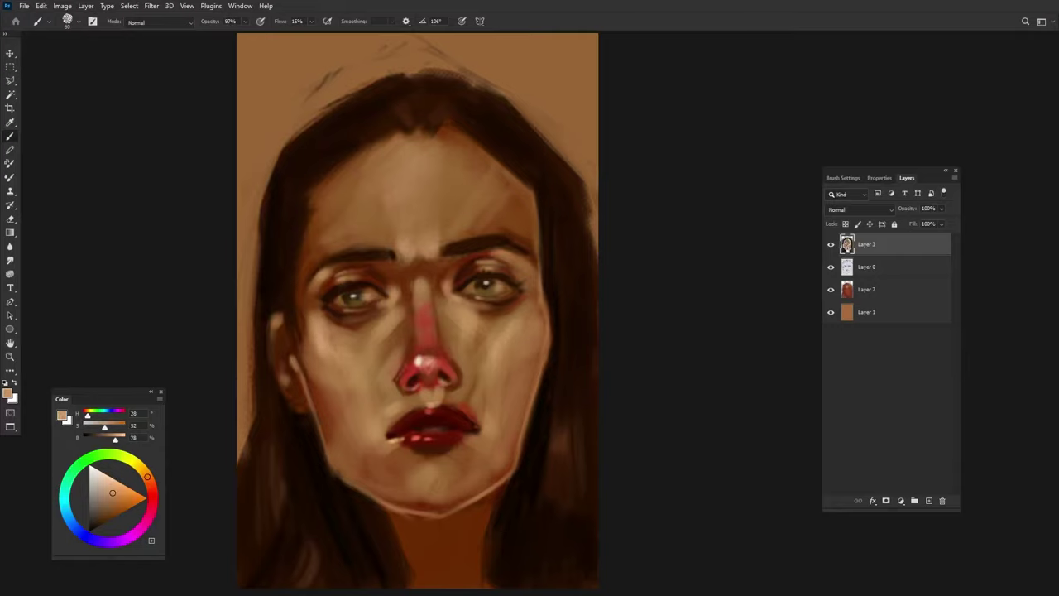
pyautogui.moveTo(524, 294)
pyautogui.mouseDown()
pyautogui.moveTo(537, 342)
pyautogui.moveTo(503, 366)
pyautogui.moveTo(403, 396)
pyautogui.moveTo(468, 410)
pyautogui.mouseUp()
# Step: At full opacity with a larger brush, add near-black marks along the left hairline and above the forehead
pyautogui.press('0')
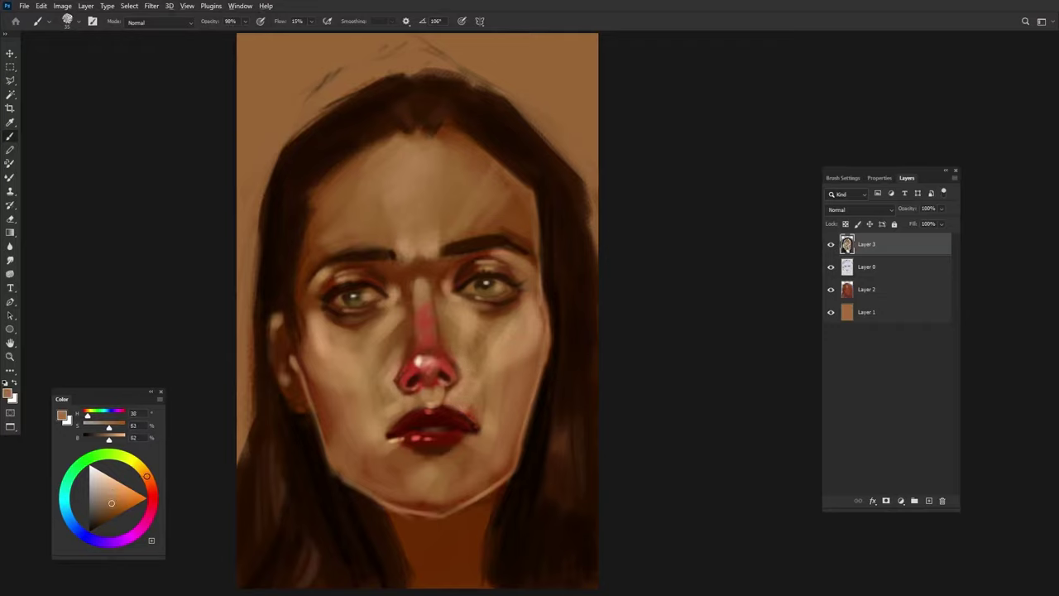
pyautogui.keyDown('alt'); pyautogui.click(447, 427); pyautogui.keyUp('alt')
pyautogui.keyDown('alt'); pyautogui.click(391, 435); pyautogui.keyUp('alt')
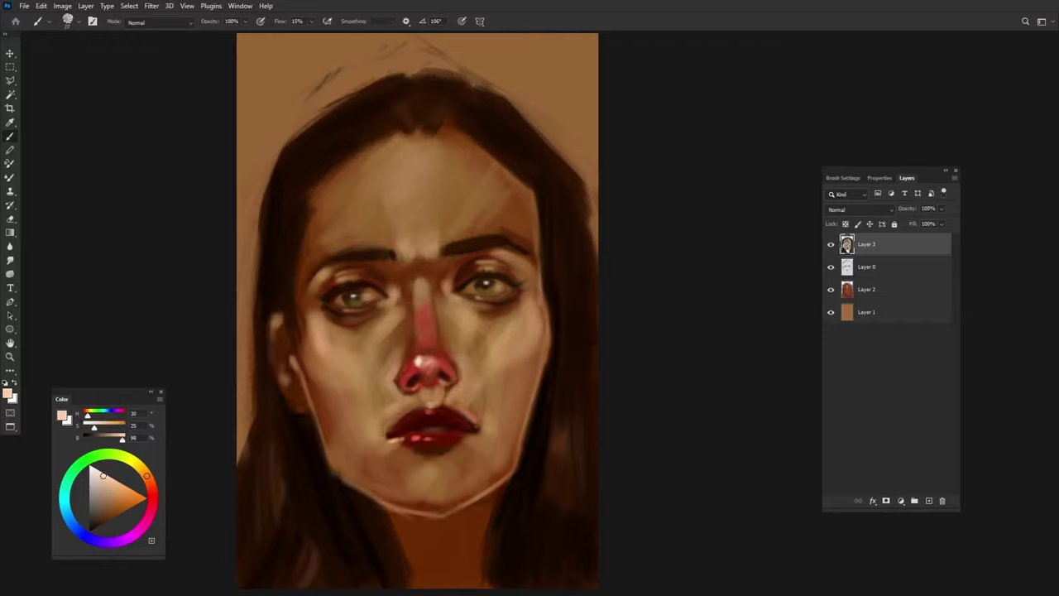
pyautogui.press(']')
pyautogui.press(']')
pyautogui.keyDown('alt'); pyautogui.click(353, 301); pyautogui.keyUp('alt')
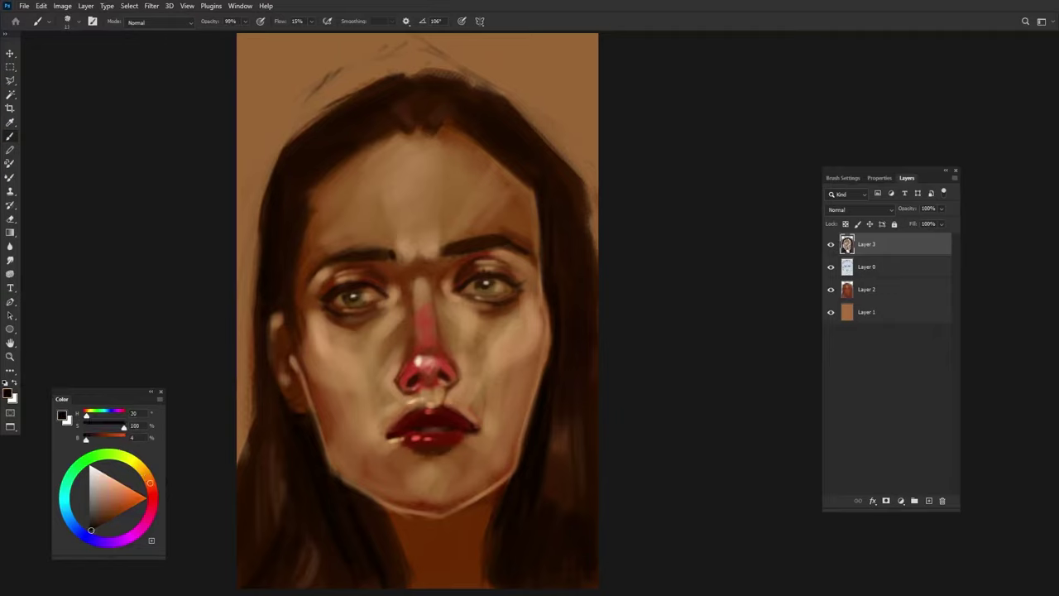
pyautogui.keyDown('alt'); pyautogui.click(364, 298); pyautogui.keyUp('alt')
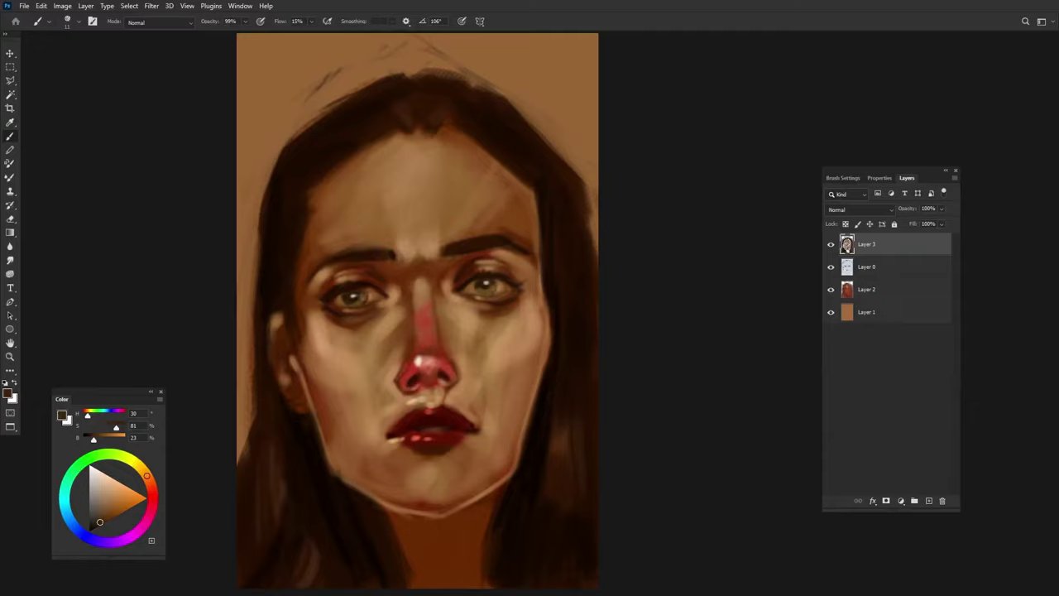
pyautogui.keyDown('alt'); pyautogui.click(424, 486); pyautogui.keyUp('alt')
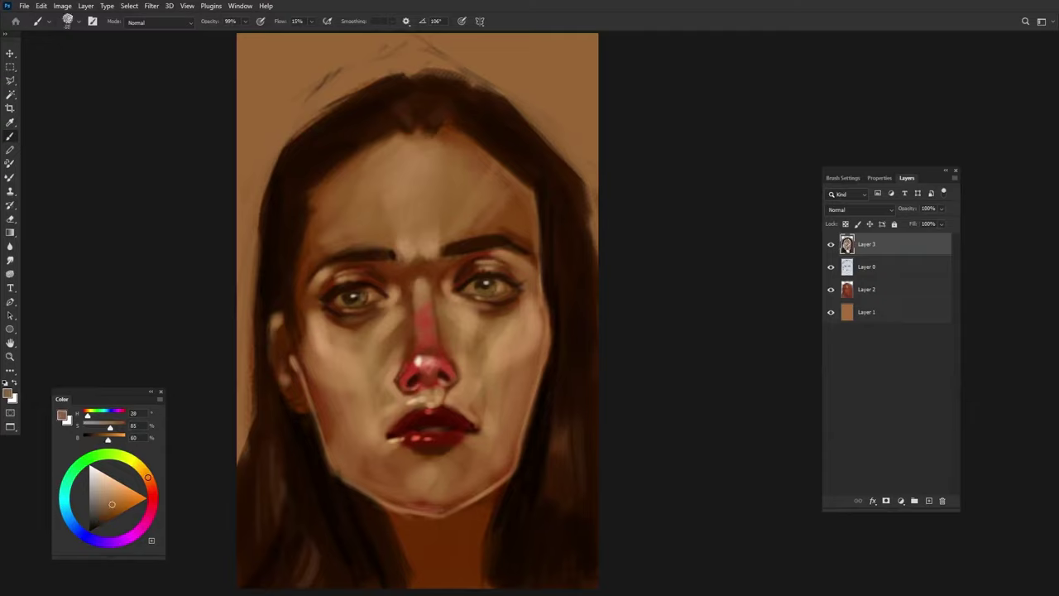
pyautogui.press('x')
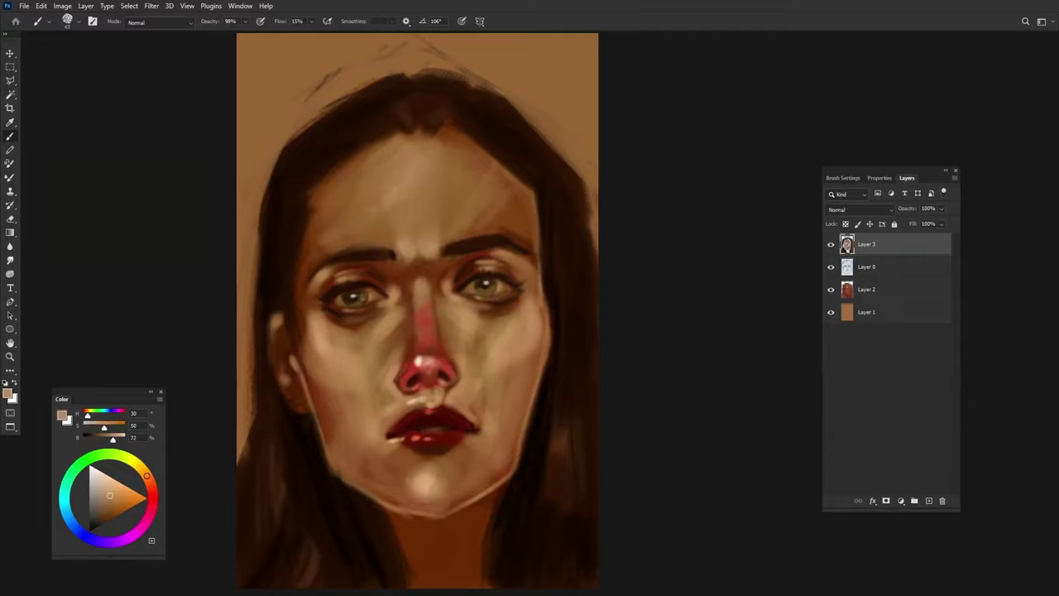
pyautogui.moveTo(318, 197); pyautogui.dragTo(310, 210)
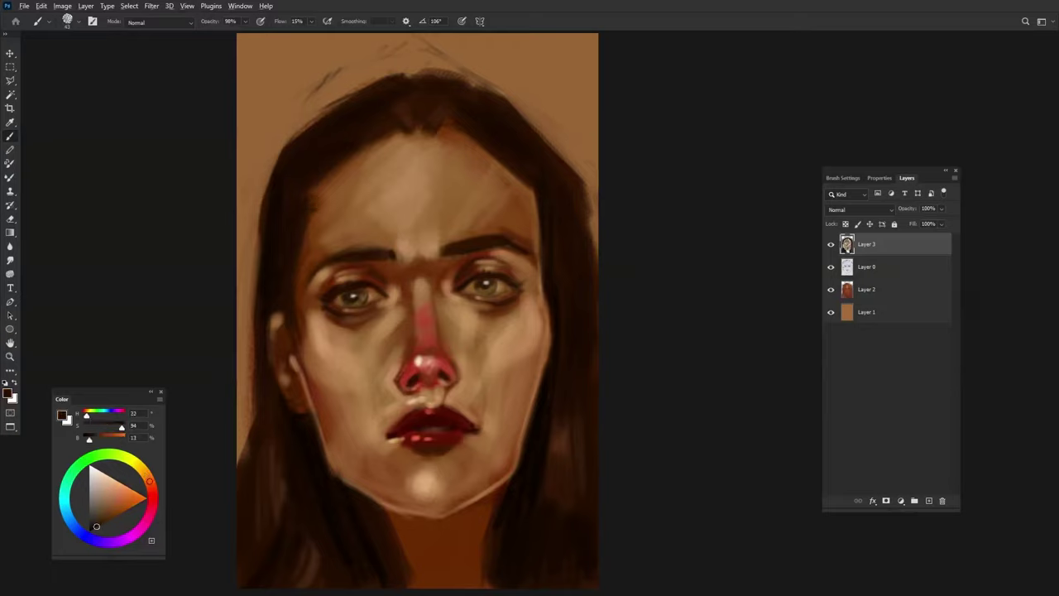
pyautogui.moveTo(442, 123); pyautogui.dragTo(471, 140)
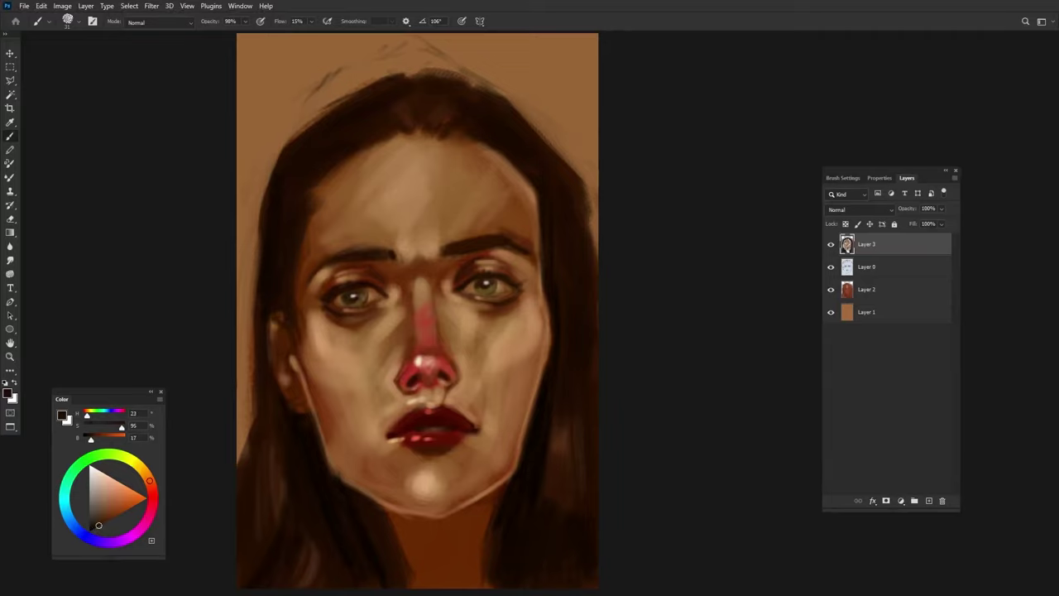
# Step: Refine the left hair edge with small medium and darker brown strokes
pyautogui.keyDown('alt'); pyautogui.click(273, 331); pyautogui.keyUp('alt')
pyautogui.moveTo(279, 314)
pyautogui.mouseDown()
pyautogui.moveTo(271, 366)
pyautogui.moveTo(280, 350)
pyautogui.moveTo(293, 381)
pyautogui.mouseUp()
pyautogui.keyDown('alt'); pyautogui.click(279, 307); pyautogui.keyUp('alt')
pyautogui.keyDown('alt'); pyautogui.click(282, 335); pyautogui.keyUp('alt')
pyautogui.keyDown('alt'); pyautogui.click(290, 364); pyautogui.keyUp('alt')
pyautogui.moveTo(276, 334); pyautogui.dragTo(271, 357)
# Step: Darken the shadow beside the left ear and the left hair edge with near-black brown
pyautogui.click(97, 526)
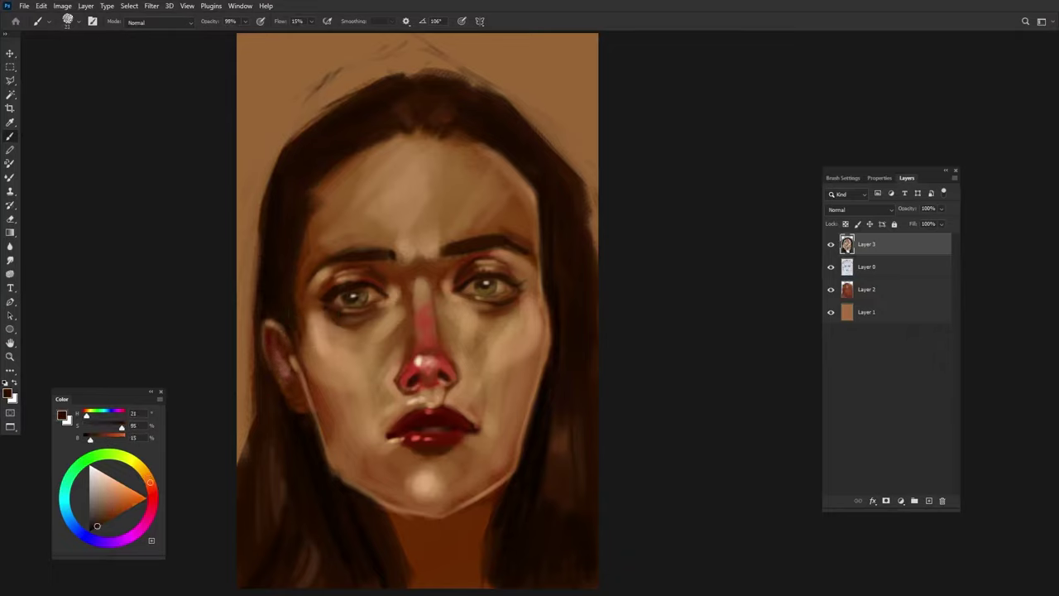
pyautogui.keyDown('alt'); pyautogui.rightClick(286, 388); pyautogui.keyUp('alt')
pyautogui.keyDown('alt'); pyautogui.click(298, 406); pyautogui.keyUp('alt')
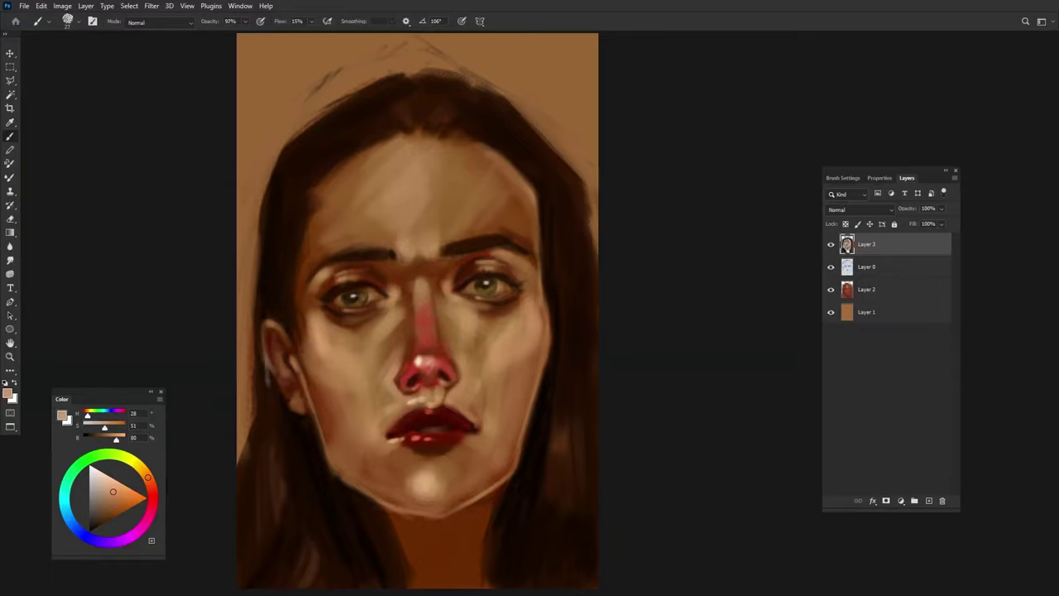
pyautogui.keyDown('alt'); pyautogui.click(263, 388); pyautogui.keyUp('alt')
pyautogui.keyDown('alt'); pyautogui.click(262, 388); pyautogui.keyUp('alt')
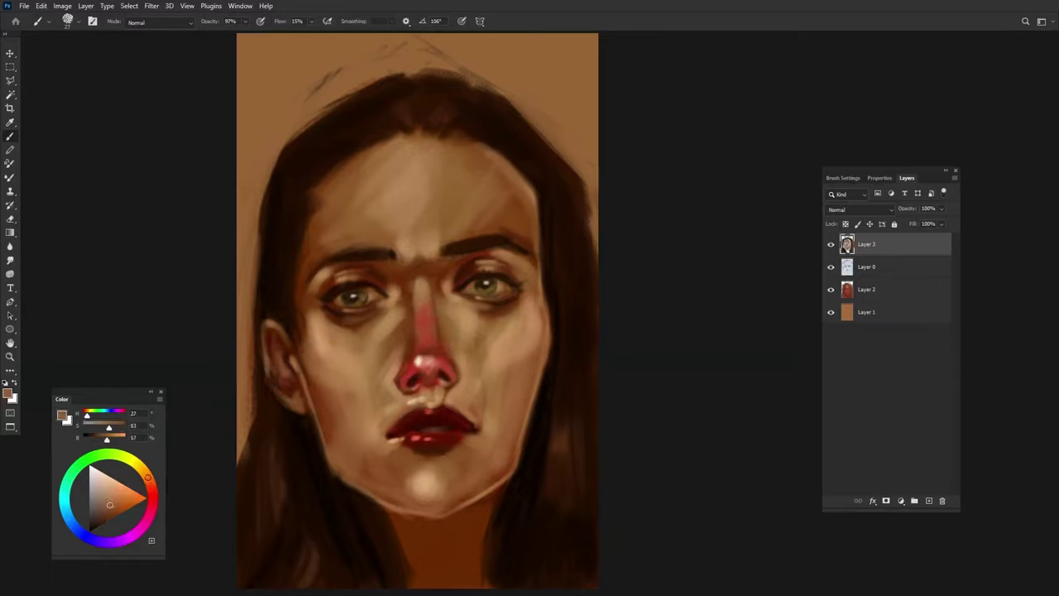
pyautogui.click(93, 529)
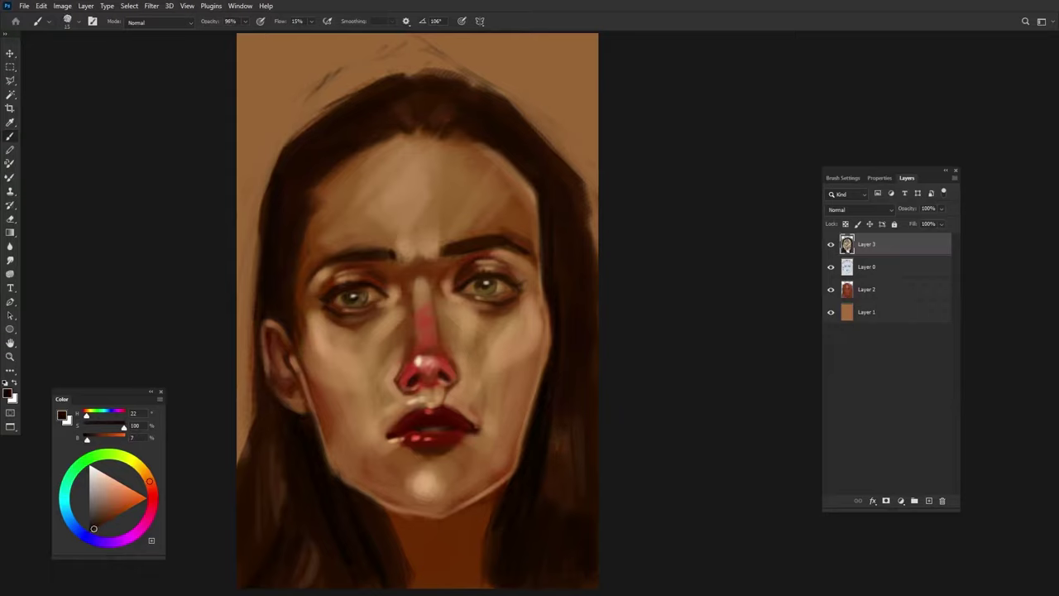
pyautogui.moveTo(295, 353); pyautogui.dragTo(300, 379)
pyautogui.moveTo(248, 318); pyautogui.dragTo(248, 434)
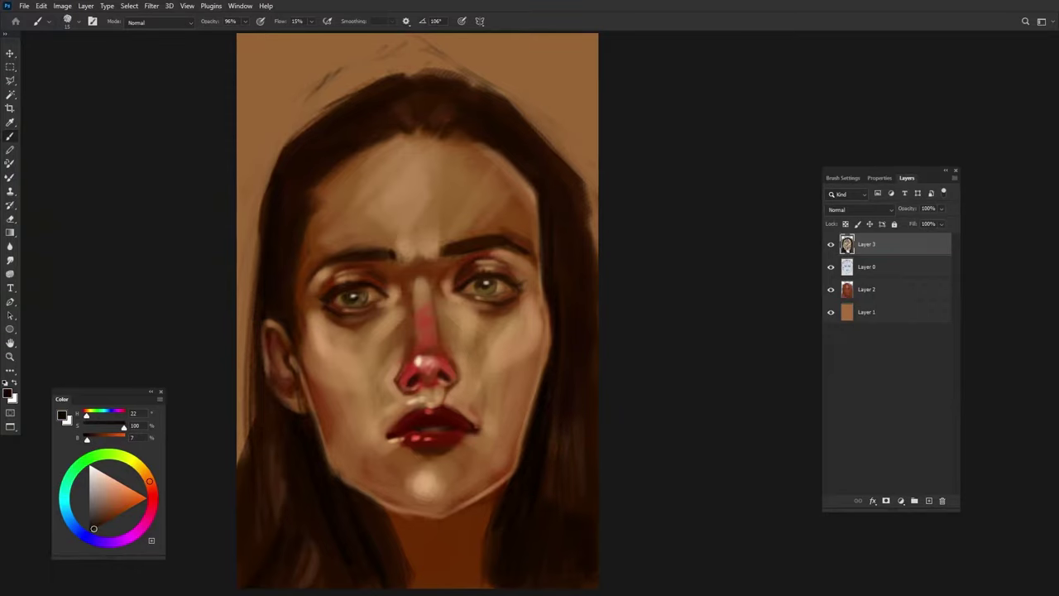
# Step: Lighten the right hair edge with mid brown, then choose a pale cyan colour
pyautogui.click(110, 504)
pyautogui.moveTo(580, 164); pyautogui.dragTo(592, 289)
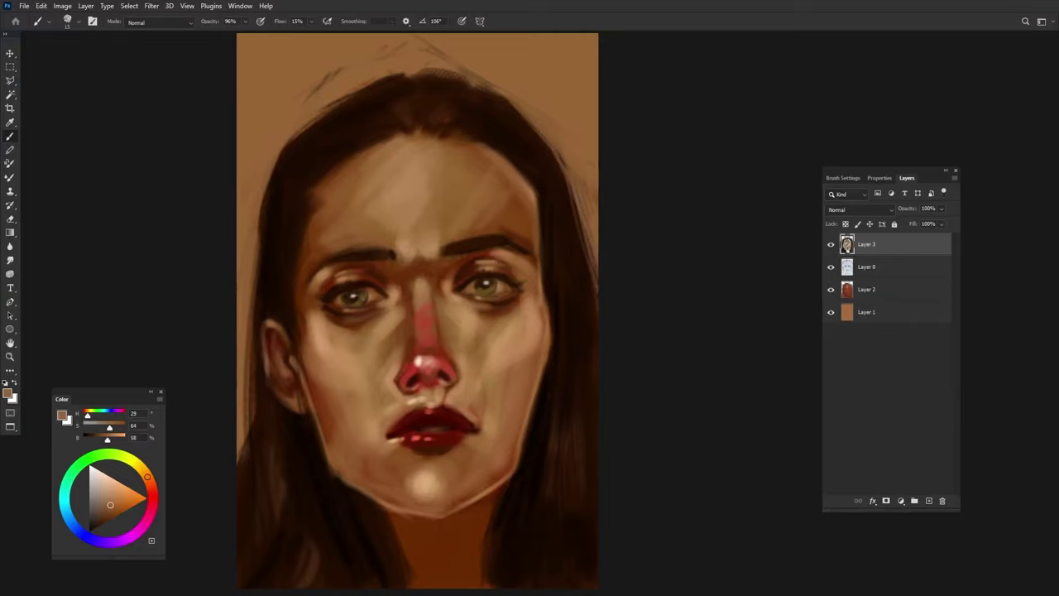
pyautogui.click(64, 505)
pyautogui.click(102, 490)
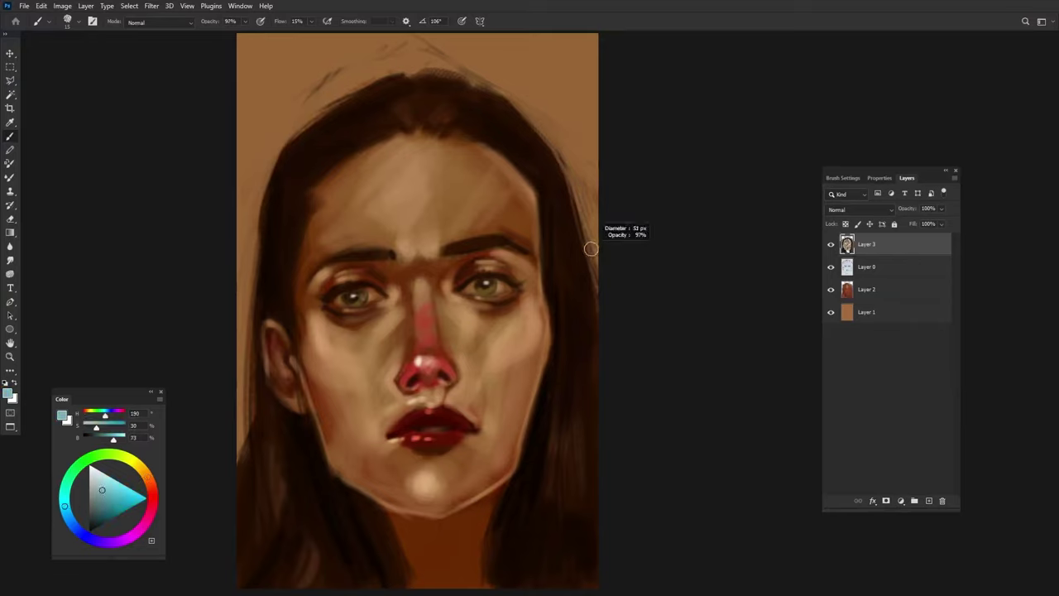
# Step: Paint pale cyan along both hair edges, over the crown and across the upper-left background
pyautogui.moveTo(278, 145)
pyautogui.mouseDown()
pyautogui.moveTo(241, 277)
pyautogui.moveTo(238, 405)
pyautogui.mouseUp()
pyautogui.moveTo(254, 178)
pyautogui.mouseDown()
pyautogui.moveTo(412, 48)
pyautogui.moveTo(525, 96)
pyautogui.moveTo(589, 273)
pyautogui.mouseUp()
pyautogui.hotkey('shift', '2')
pyautogui.hotkey('shift', '7')
pyautogui.moveTo(571, 149); pyautogui.dragTo(593, 240)
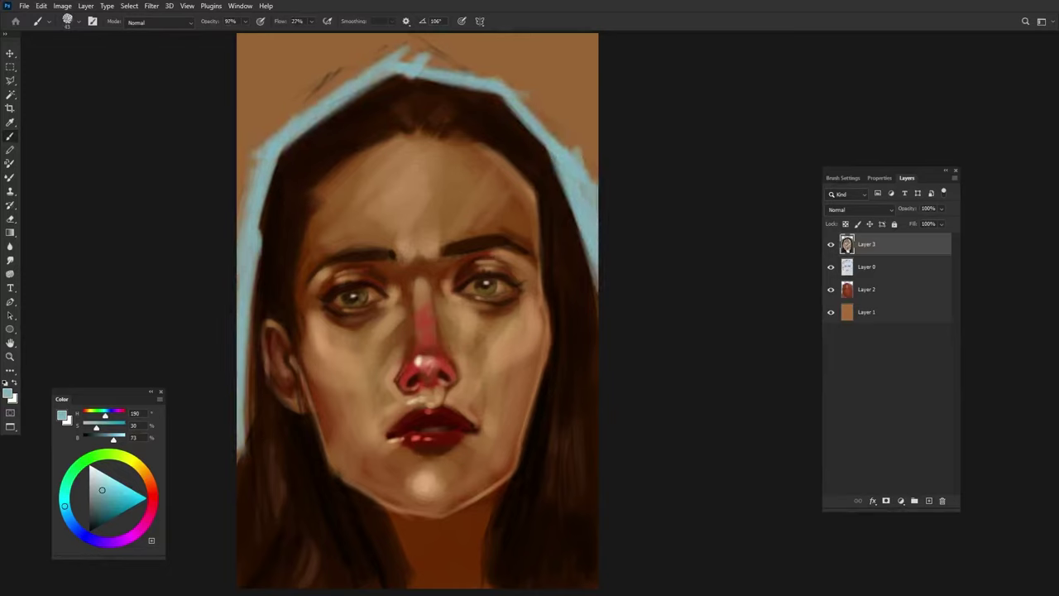
pyautogui.moveTo(339, 67); pyautogui.dragTo(248, 158)
pyautogui.moveTo(381, 41); pyautogui.dragTo(240, 199)
# Step: Cover the upper-left, top and right brown-orange patches with deeper background cyan
pyautogui.keyDown('alt'); pyautogui.click(298, 74); pyautogui.keyUp('alt')
pyautogui.moveTo(340, 50)
pyautogui.mouseDown()
pyautogui.moveTo(240, 149)
pyautogui.moveTo(240, 248)
pyautogui.mouseUp()
pyautogui.moveTo(356, 74); pyautogui.dragTo(249, 265)
pyautogui.moveTo(298, 48)
pyautogui.mouseDown()
pyautogui.moveTo(389, 51)
pyautogui.moveTo(509, 91)
pyautogui.mouseUp()
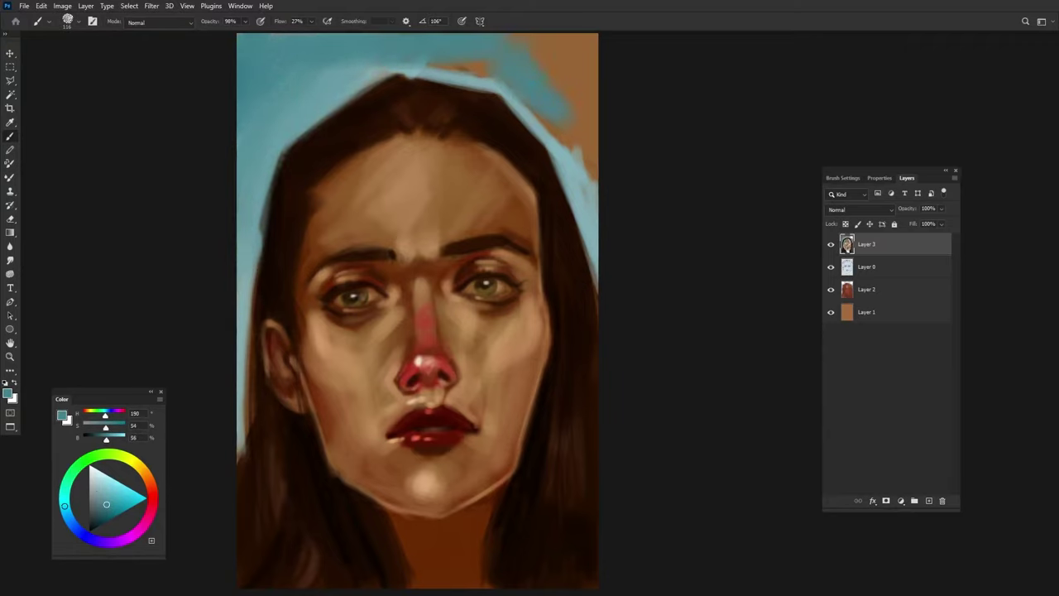
pyautogui.keyDown('alt'); pyautogui.click(575, 184); pyautogui.keyUp('alt')
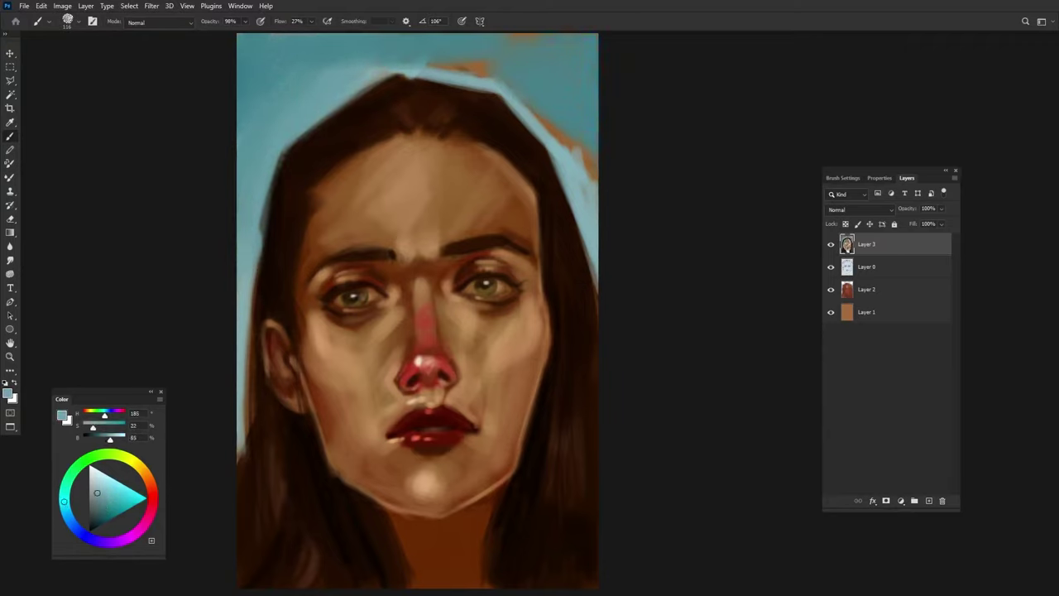
pyautogui.moveTo(579, 107); pyautogui.dragTo(571, 178)
pyautogui.moveTo(505, 74); pyautogui.dragTo(592, 165)
# Step: At 100% opacity, repaint the remaining orange and add lighter cyan along the canvas edges
pyautogui.press('0')
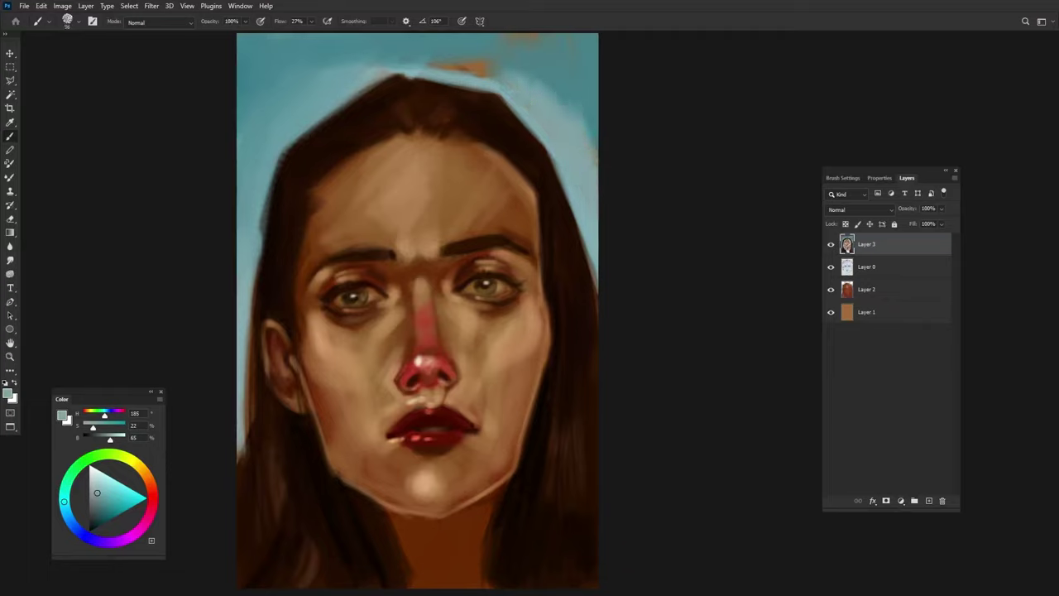
pyautogui.keyDown('alt'); pyautogui.click(563, 99); pyautogui.keyUp('alt')
pyautogui.moveTo(364, 71); pyautogui.dragTo(496, 83)
pyautogui.moveTo(538, 108); pyautogui.dragTo(587, 166)
pyautogui.keyDown('alt'); pyautogui.click(592, 197); pyautogui.keyUp('alt')
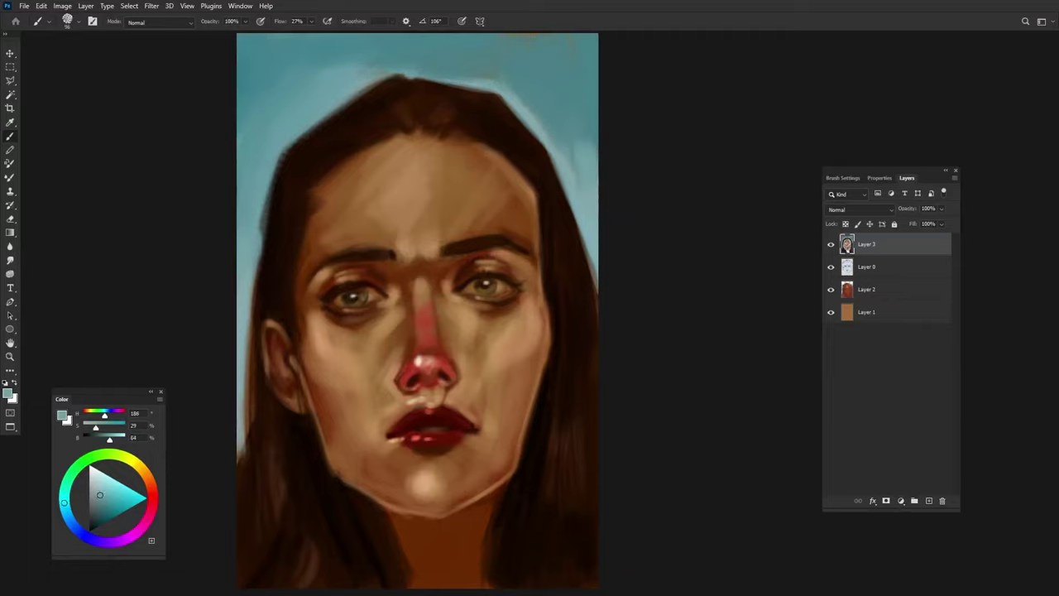
pyautogui.moveTo(579, 99); pyautogui.dragTo(571, 153)
pyautogui.moveTo(244, 162); pyautogui.dragTo(245, 220)
pyautogui.moveTo(592, 248); pyautogui.dragTo(595, 364)
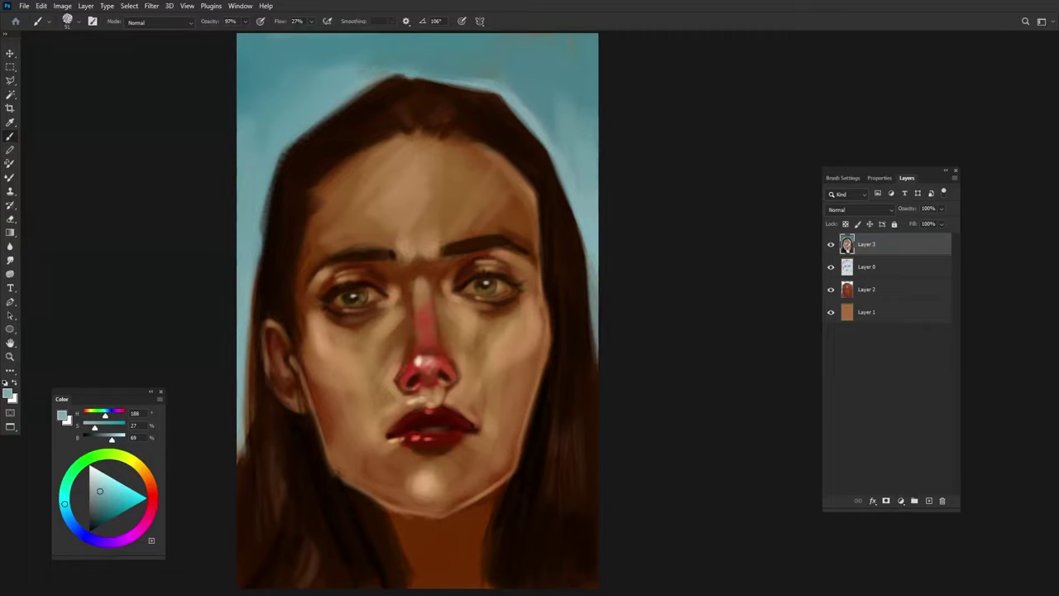
# Step: At 96% opacity, add light background cyan along the lower left canvas edge
pyautogui.press('9')
pyautogui.press('6')
pyautogui.keyDown('alt'); pyautogui.click(248, 364); pyautogui.keyUp('alt')
pyautogui.moveTo(253, 372); pyautogui.dragTo(255, 435)
pyautogui.keyDown('alt'); pyautogui.click(246, 364); pyautogui.keyUp('alt')
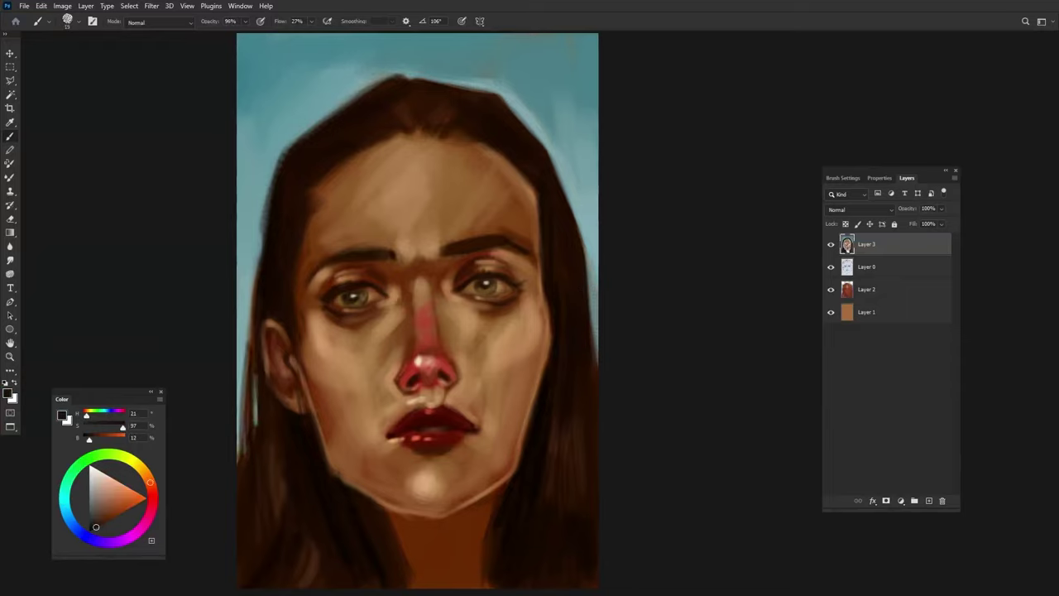
# Step: Paint and deepen dark brown shadows on the neck
pyautogui.keyDown('alt'); pyautogui.click(475, 467); pyautogui.keyUp('alt')
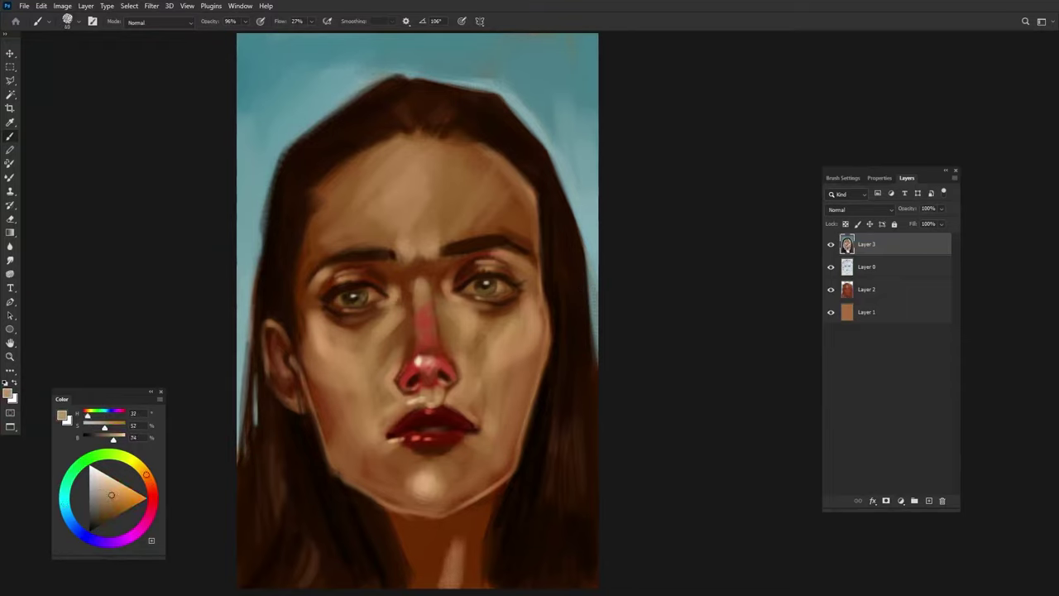
pyautogui.moveTo(147, 478); pyautogui.dragTo(151, 486)
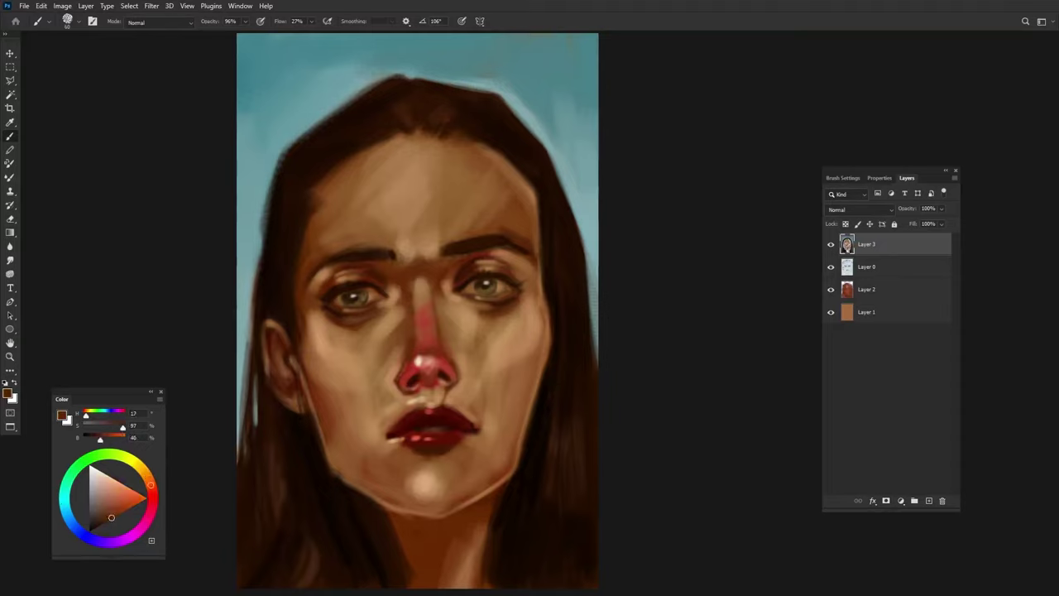
pyautogui.moveTo(113, 517); pyautogui.dragTo(104, 519)
pyautogui.moveTo(472, 517); pyautogui.dragTo(430, 550)
pyautogui.moveTo(445, 549); pyautogui.dragTo(431, 580)
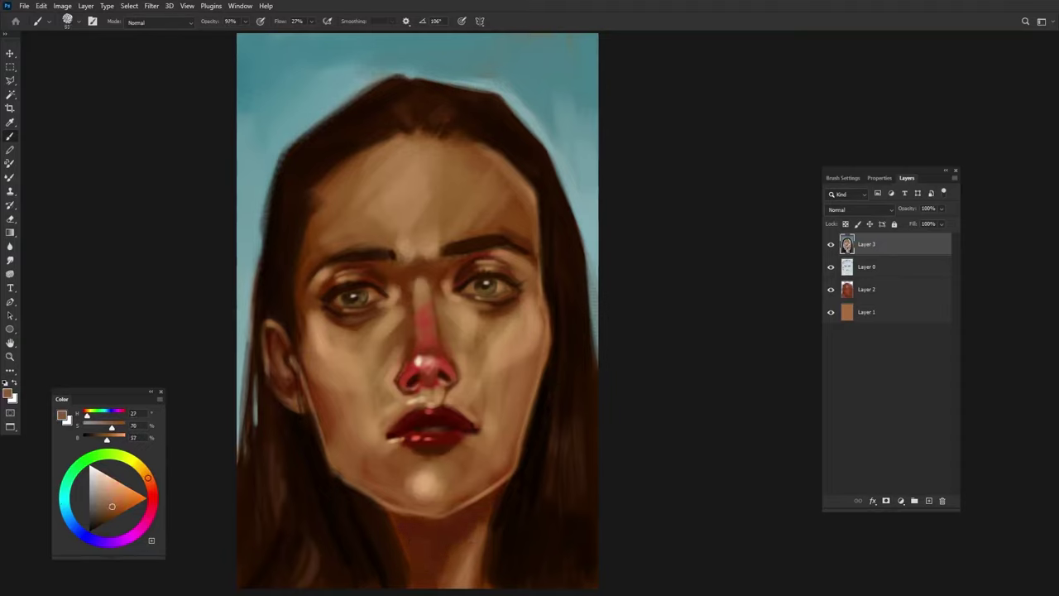
# Step: Soften the chin highlight with light tan and add light strokes on the forehead
pyautogui.keyDown('alt'); pyautogui.click(426, 487); pyautogui.keyUp('alt')
pyautogui.keyDown('alt'); pyautogui.click(466, 390); pyautogui.keyUp('alt')
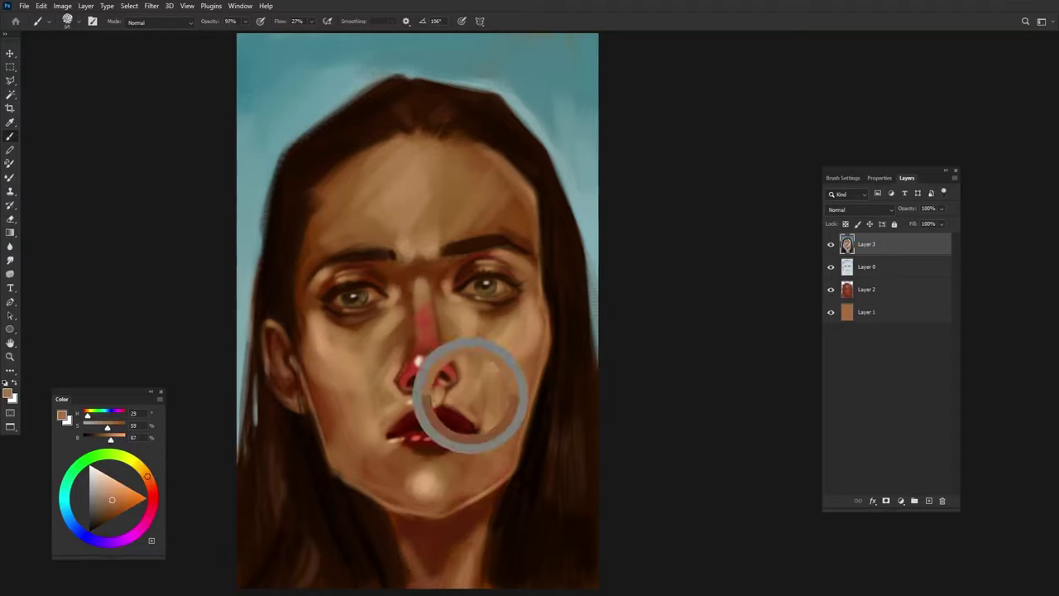
pyautogui.moveTo(384, 476)
pyautogui.mouseDown()
pyautogui.moveTo(422, 464)
pyautogui.moveTo(468, 468)
pyautogui.mouseUp()
pyautogui.moveTo(405, 497); pyautogui.dragTo(472, 501)
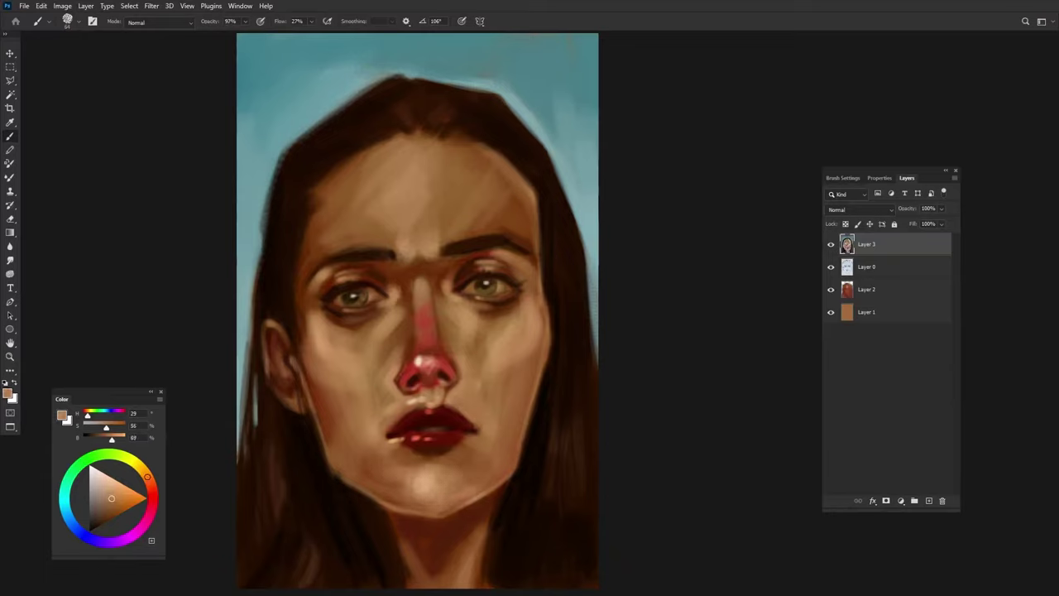
pyautogui.keyDown('alt'); pyautogui.click(447, 497); pyautogui.keyUp('alt')
pyautogui.moveTo(368, 170); pyautogui.dragTo(397, 161)
pyautogui.moveTo(372, 195)
pyautogui.mouseDown()
pyautogui.moveTo(393, 169)
pyautogui.moveTo(352, 190)
pyautogui.mouseUp()
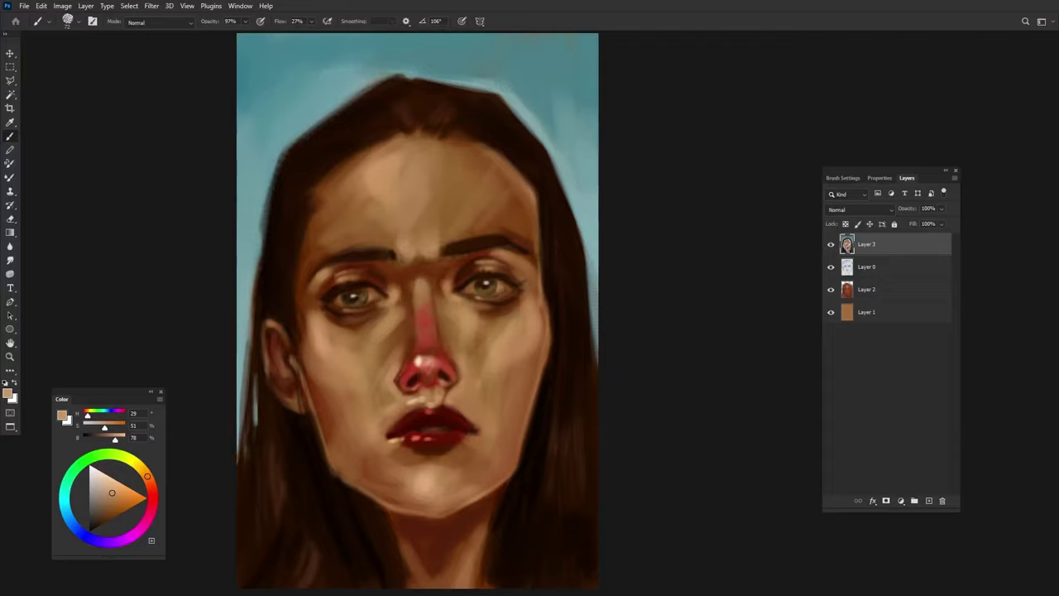
# Step: Lighten the nose bridge and add tan highlights under both eyes at 100% opacity
pyautogui.keyDown('alt'); pyautogui.click(492, 374); pyautogui.keyUp('alt')
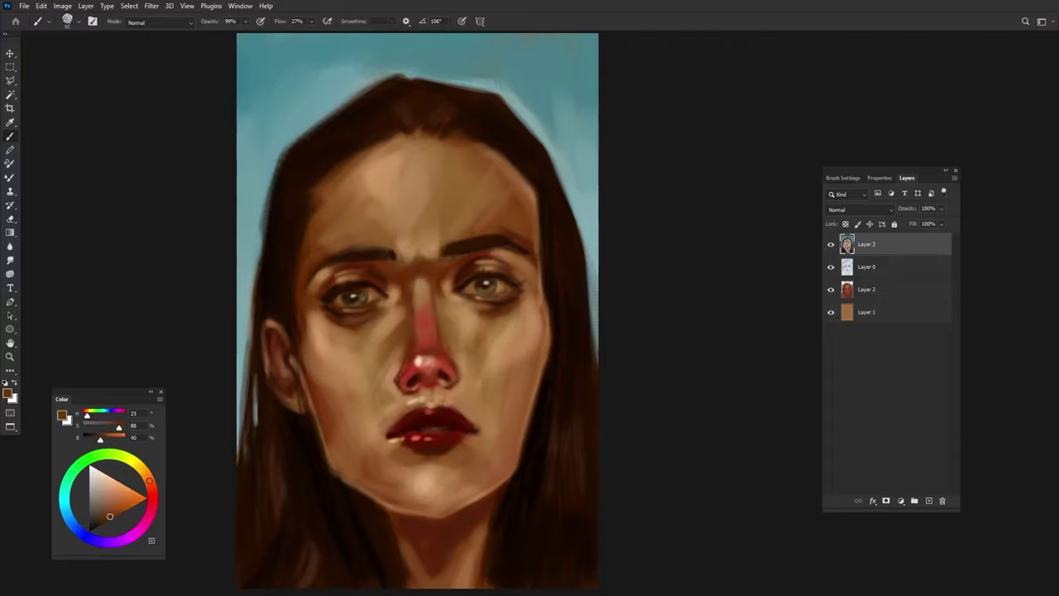
pyautogui.keyDown('alt'); pyautogui.click(383, 316); pyautogui.keyUp('alt')
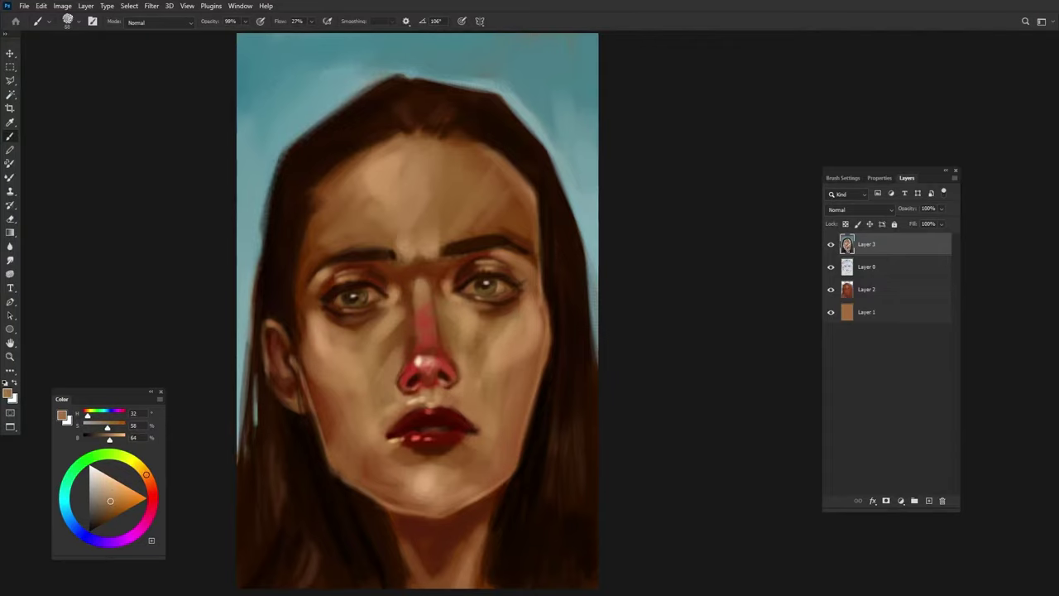
pyautogui.moveTo(403, 331); pyautogui.dragTo(442, 327)
pyautogui.press('0')
pyautogui.keyDown('alt'); pyautogui.click(380, 290); pyautogui.keyUp('alt')
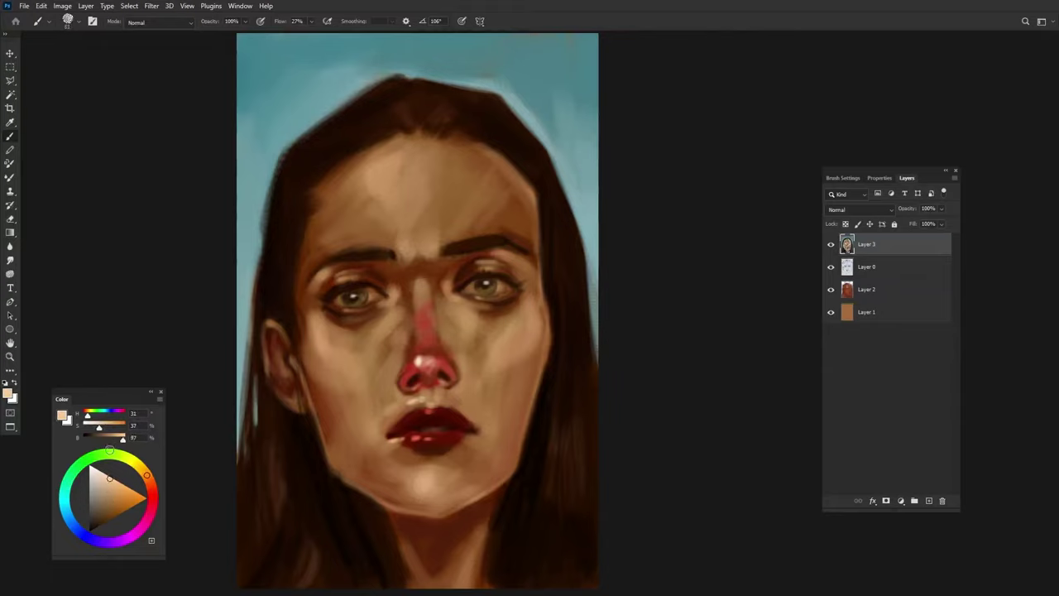
pyautogui.moveTo(392, 303); pyautogui.dragTo(397, 295)
pyautogui.moveTo(444, 300); pyautogui.dragTo(456, 286)
pyautogui.moveTo(379, 310)
pyautogui.mouseDown()
pyautogui.moveTo(439, 258)
pyautogui.moveTo(435, 277)
pyautogui.mouseUp()
# Step: Set brush opacity to 98% and sample a darker tan for the nose bridge
pyautogui.press('9')
pyautogui.press('8')
pyautogui.keyDown('alt'); pyautogui.click(418, 273); pyautogui.keyUp('alt')
pyautogui.keyDown('alt'); pyautogui.click(414, 278); pyautogui.keyUp('alt')
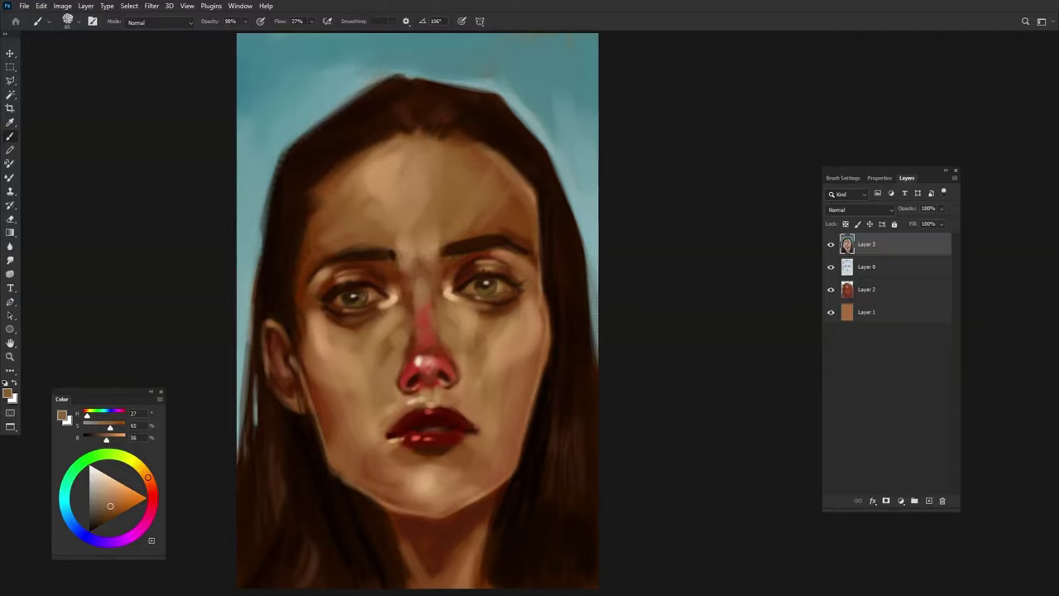
# Step: Add a new layer and a Color Lookup adjustment using the Moonlight.3DL table
pyautogui.click(927, 503)
pyautogui.click(902, 500)
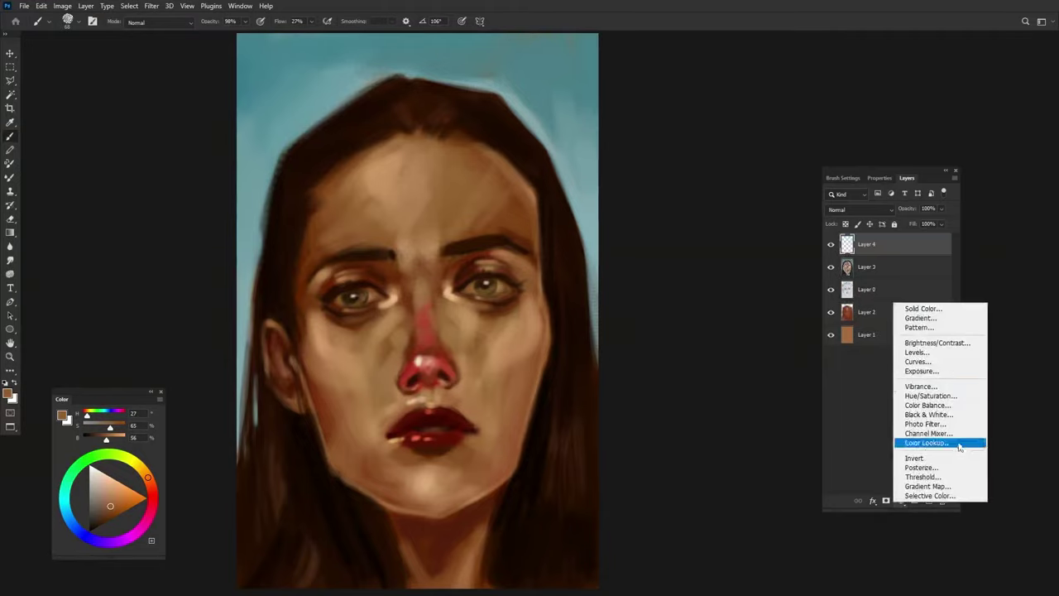
pyautogui.click(927, 442)
pyautogui.click(931, 212)
pyautogui.click(902, 487)
pyautogui.click(907, 178)
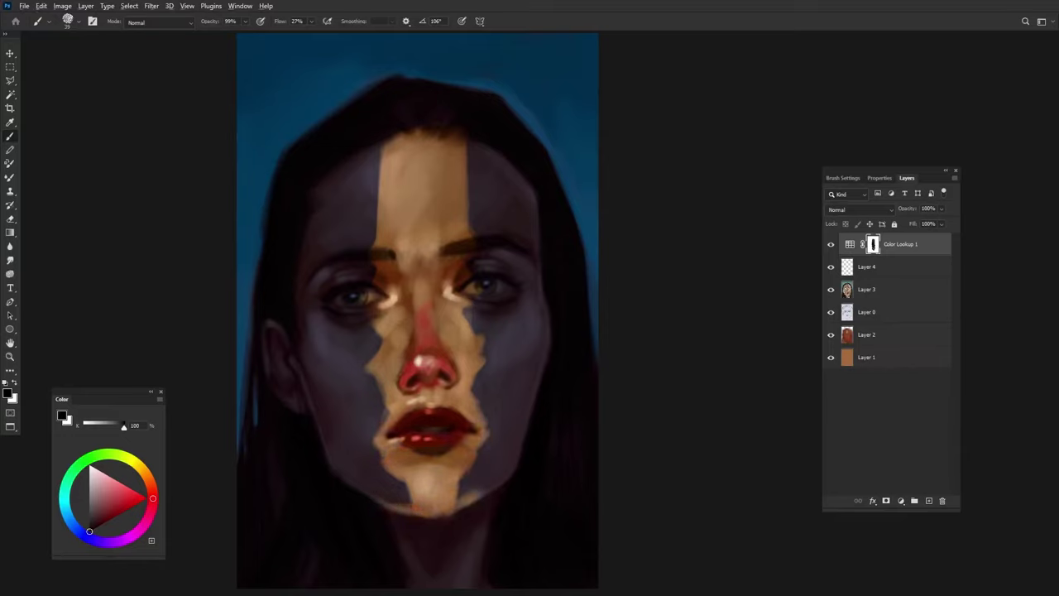
# Step: Paint white at 97% on the mask to restore the grade over forehead, nose, cheeks, lips and chin
pyautogui.press('0')
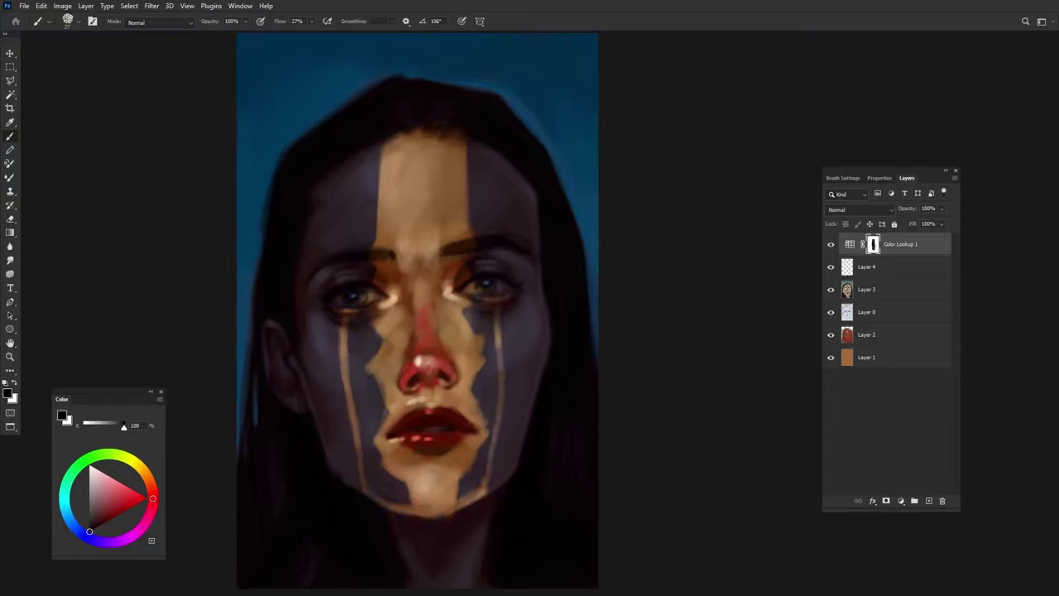
pyautogui.press('x')
pyautogui.press('9')
pyautogui.press('7')
pyautogui.moveTo(431, 219)
pyautogui.mouseDown()
pyautogui.moveTo(405, 389)
pyautogui.moveTo(463, 496)
pyautogui.mouseUp()
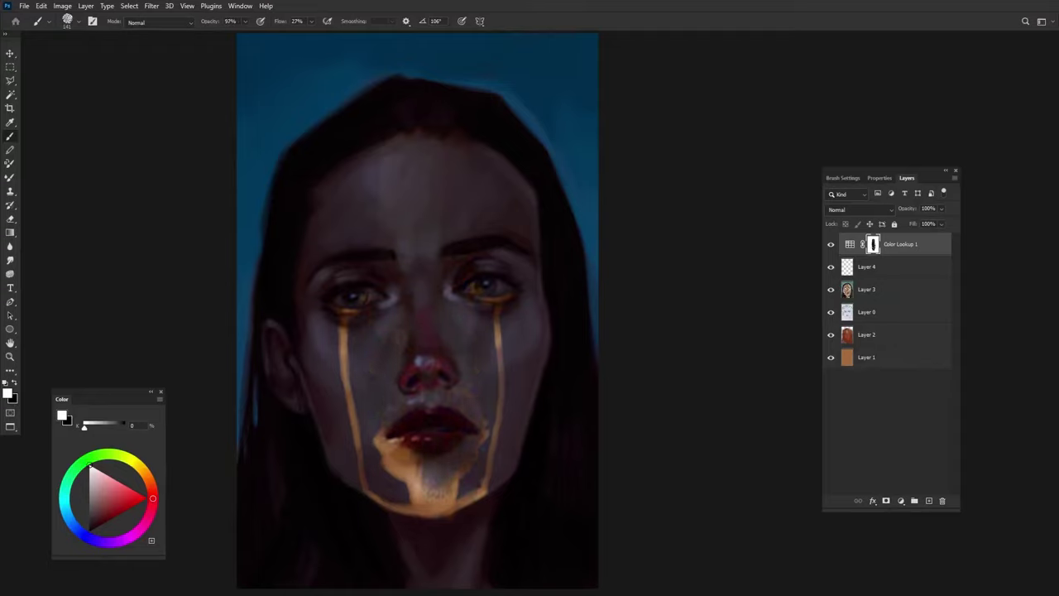
pyautogui.moveTo(413, 434)
pyautogui.mouseDown()
pyautogui.moveTo(381, 492)
pyautogui.moveTo(451, 501)
pyautogui.mouseUp()
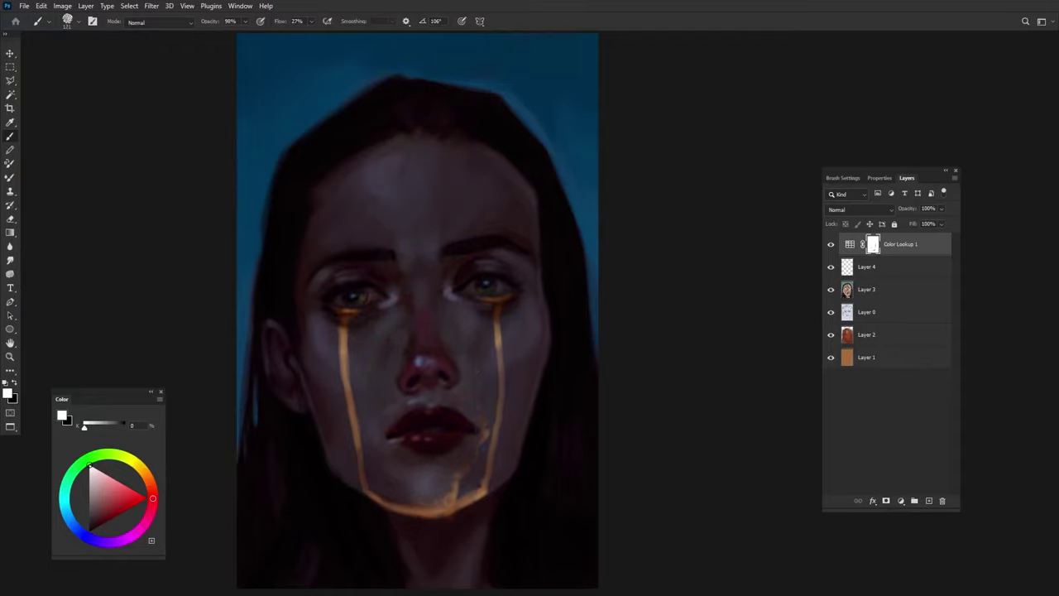
pyautogui.moveTo(486, 436); pyautogui.dragTo(397, 509)
# Step: Paint black to turn both irises golden and draw tear streaks down to the chin
pyautogui.press('x')
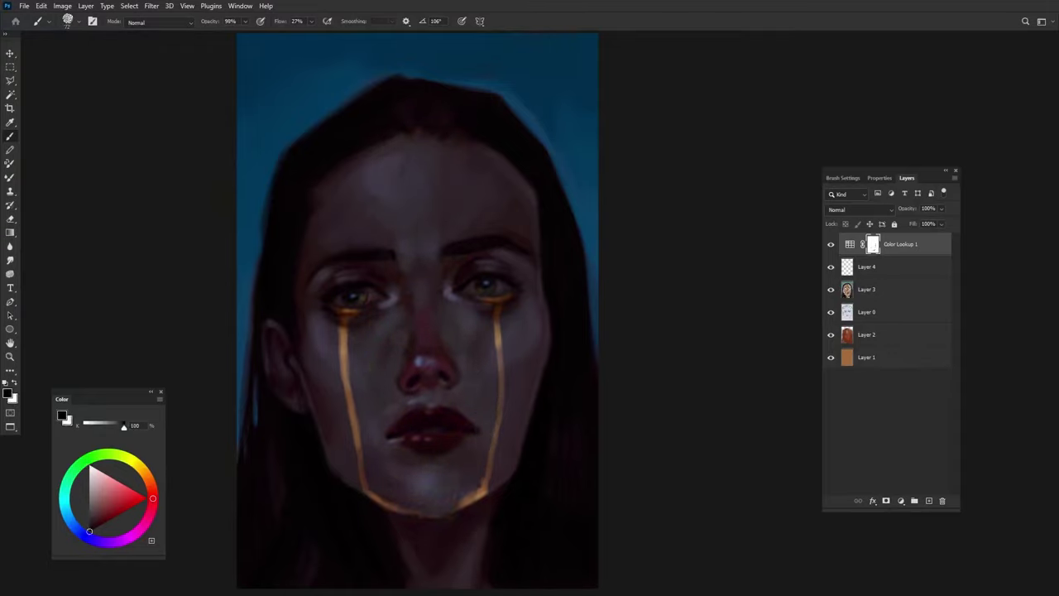
pyautogui.moveTo(472, 293)
pyautogui.mouseDown()
pyautogui.moveTo(508, 292)
pyautogui.moveTo(460, 293)
pyautogui.mouseUp()
pyautogui.moveTo(337, 303)
pyautogui.mouseDown()
pyautogui.moveTo(384, 300)
pyautogui.moveTo(348, 383)
pyautogui.mouseUp()
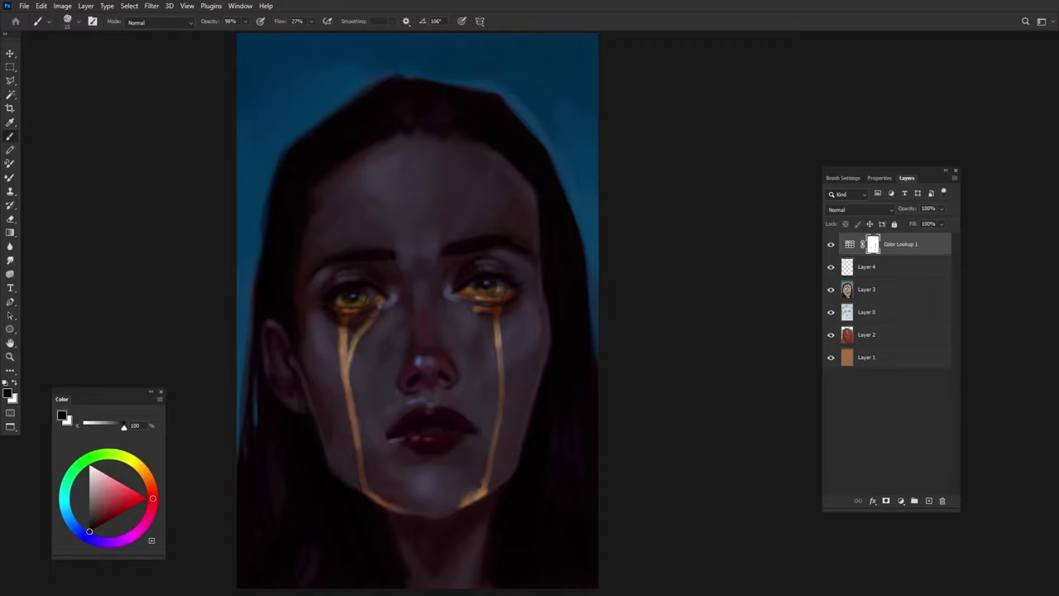
pyautogui.moveTo(456, 296); pyautogui.dragTo(501, 359)
pyautogui.moveTo(350, 358)
pyautogui.mouseDown()
pyautogui.moveTo(349, 391)
pyautogui.moveTo(403, 533)
pyautogui.mouseUp()
pyautogui.moveTo(474, 497); pyautogui.dragTo(439, 516)
# Step: Add golden touches on the right lower lid, left inner corner, below the nose, chin and neck
pyautogui.moveTo(468, 288); pyautogui.dragTo(501, 293)
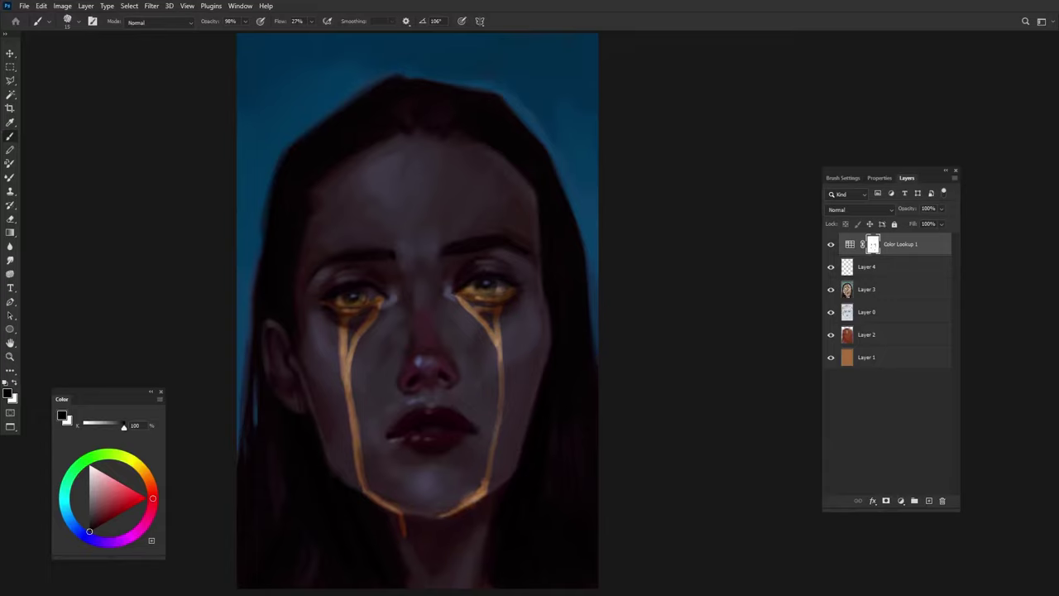
pyautogui.moveTo(380, 300); pyautogui.dragTo(390, 305)
pyautogui.moveTo(412, 386); pyautogui.dragTo(418, 395)
pyautogui.moveTo(439, 520); pyautogui.dragTo(450, 517)
pyautogui.moveTo(466, 581); pyautogui.dragTo(467, 558)
pyautogui.moveTo(484, 483)
pyautogui.mouseDown()
pyautogui.moveTo(469, 498)
pyautogui.moveTo(483, 497)
pyautogui.moveTo(439, 523)
pyautogui.mouseUp()
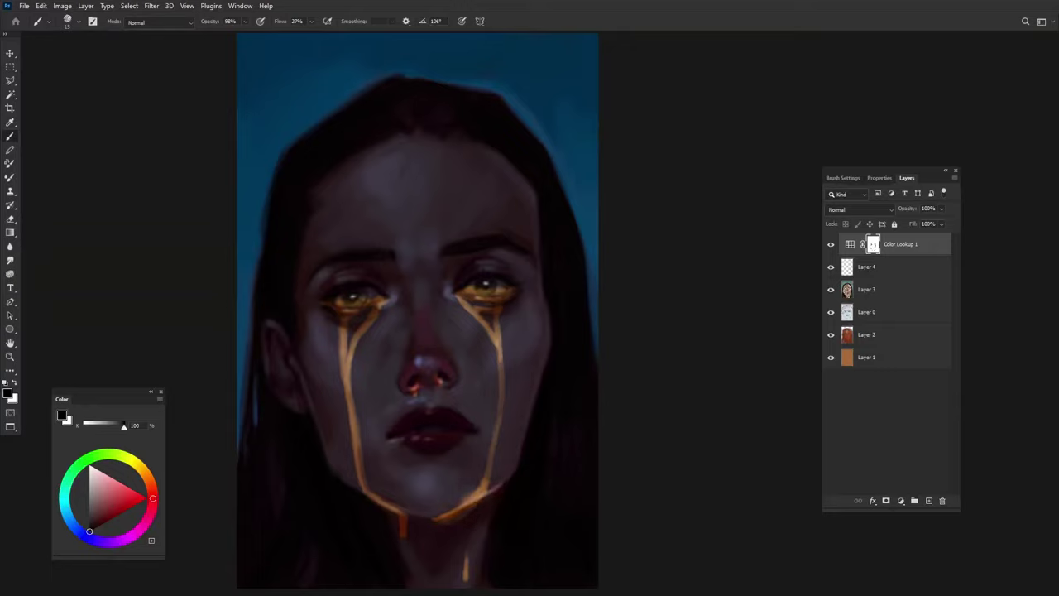
# Step: Add a Screen-blended layer above Color Lookup 1 and pick a light orange for the glow
pyautogui.click(929, 501)
pyautogui.click(861, 209)
pyautogui.click(865, 323)
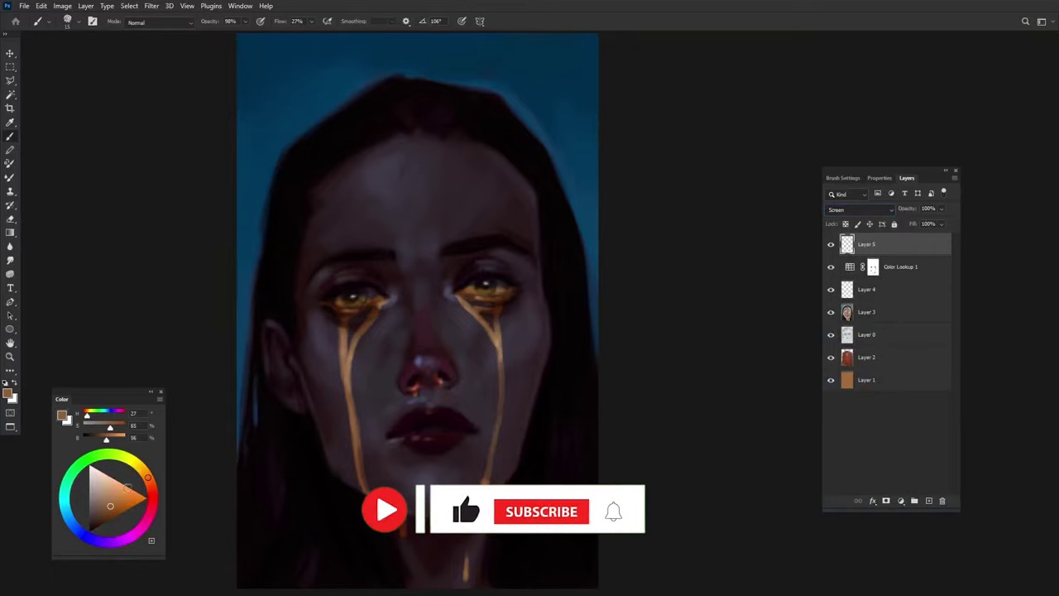